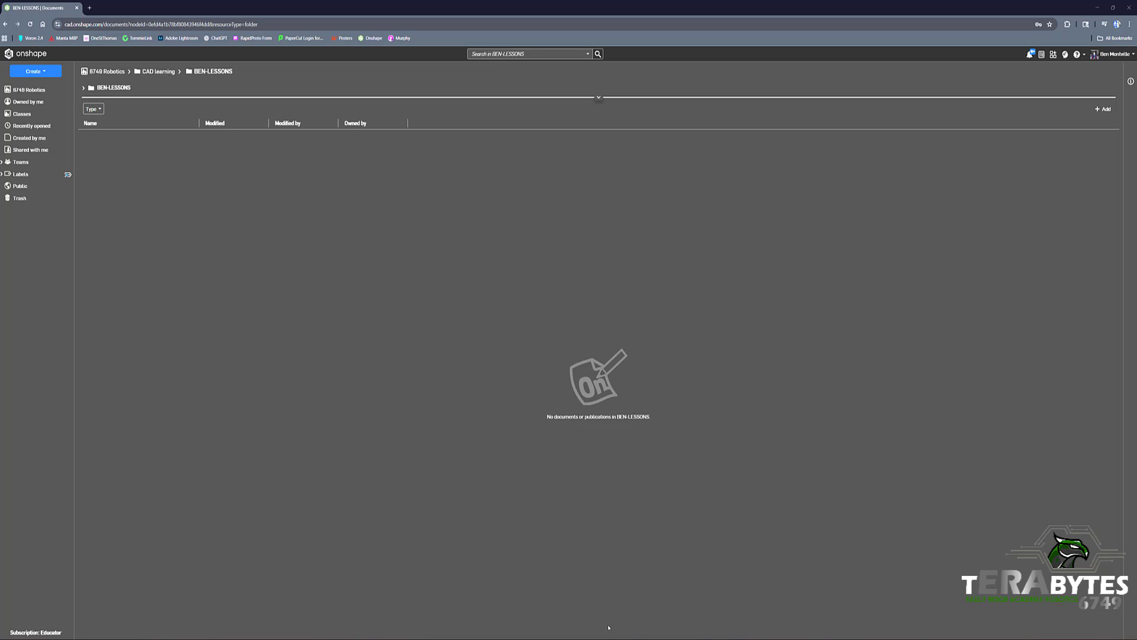
Switch to the 2022 FIRST Robotics Competition Game Manual and look through its cover and contents pages.
{"action": "mouse_move", "coordinate": [607, 637]}
{"action": "left_click", "coordinate": [679, 607]}
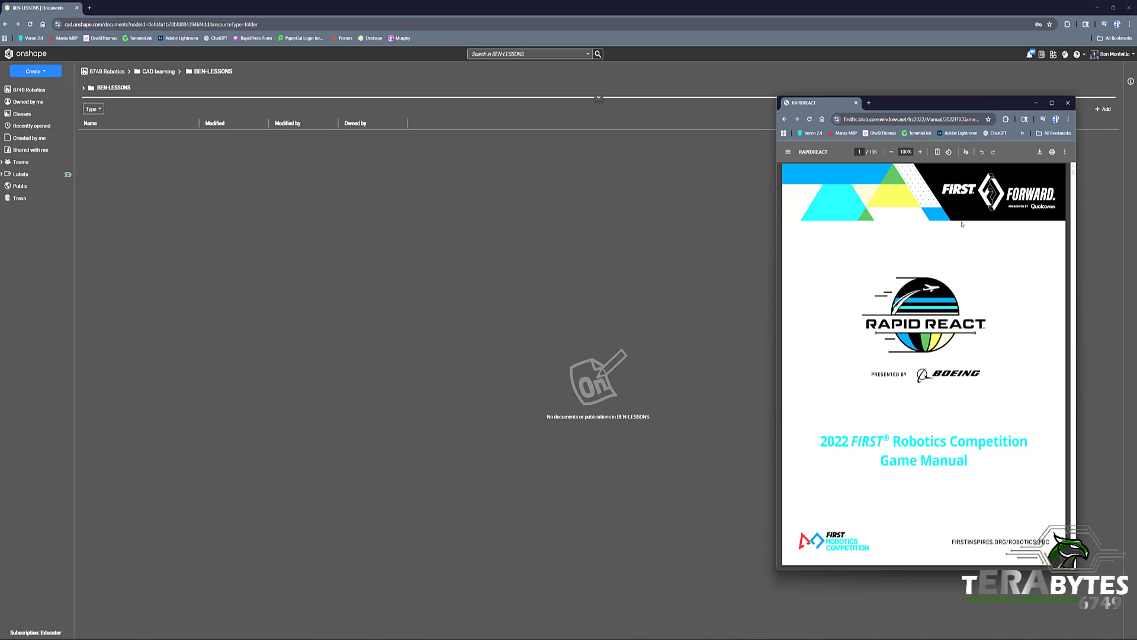
{"action": "scroll", "coordinate": [943, 337], "scroll_direction": "down", "scroll_amount": 2}
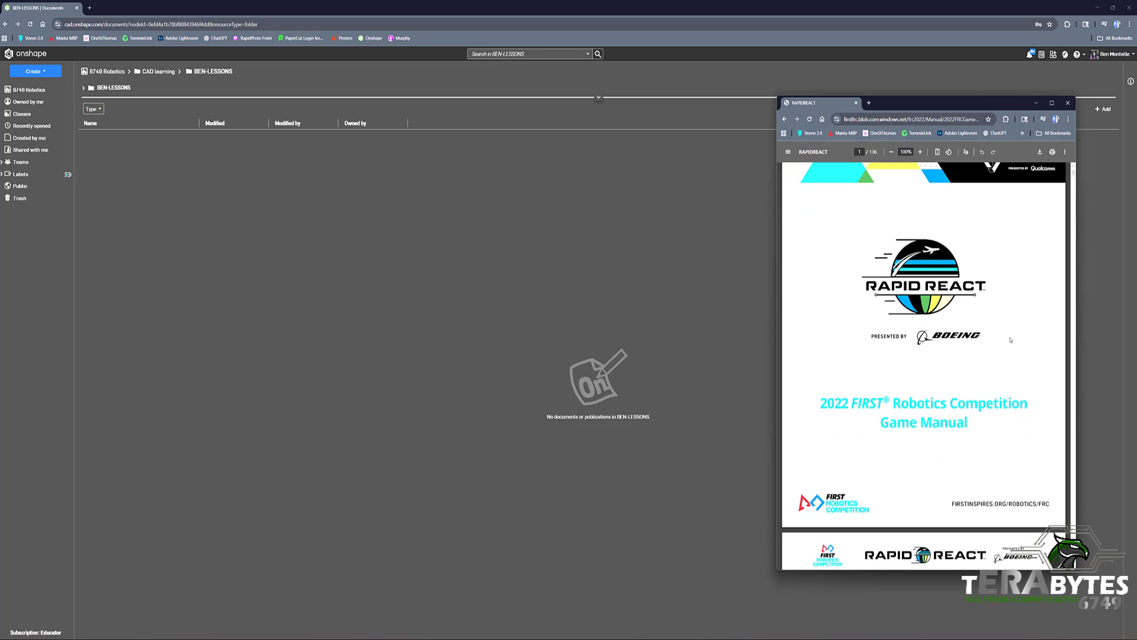
{"action": "scroll", "coordinate": [1001, 358], "scroll_direction": "down", "scroll_amount": 1}
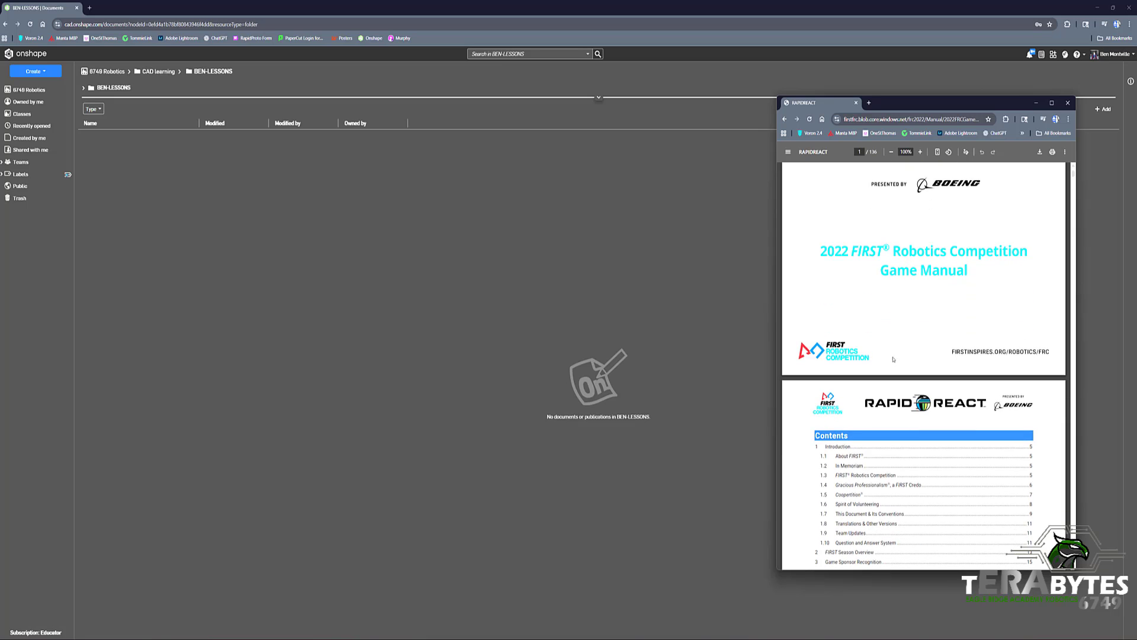
{"action": "scroll", "coordinate": [796, 397], "scroll_direction": "down", "scroll_amount": 1}
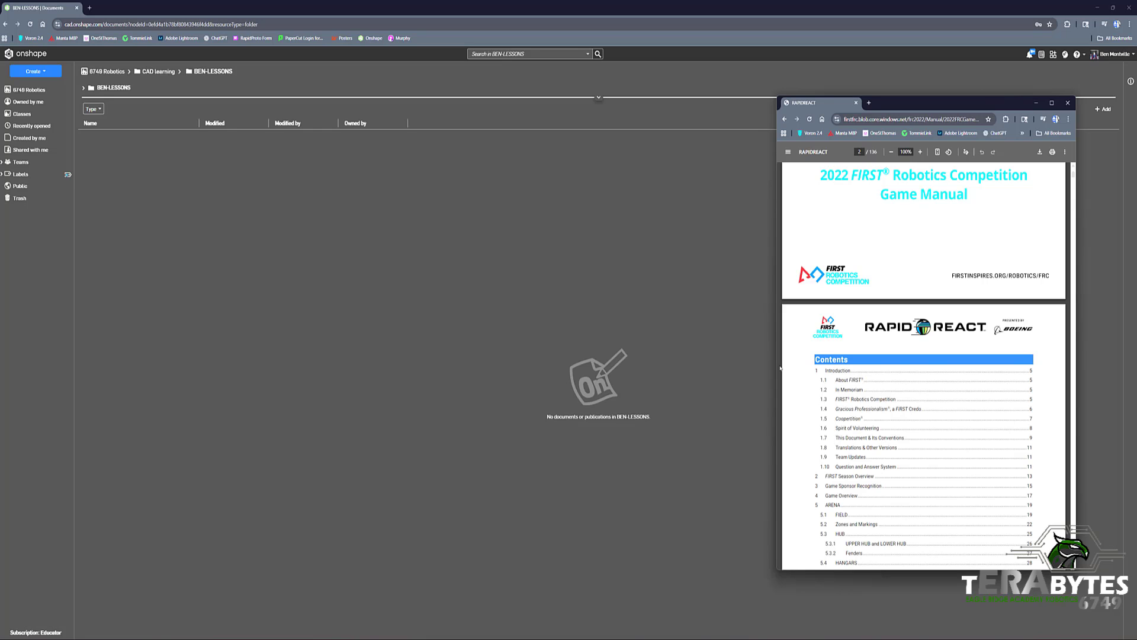
{"action": "scroll", "coordinate": [795, 338], "scroll_direction": "down", "scroll_amount": 4}
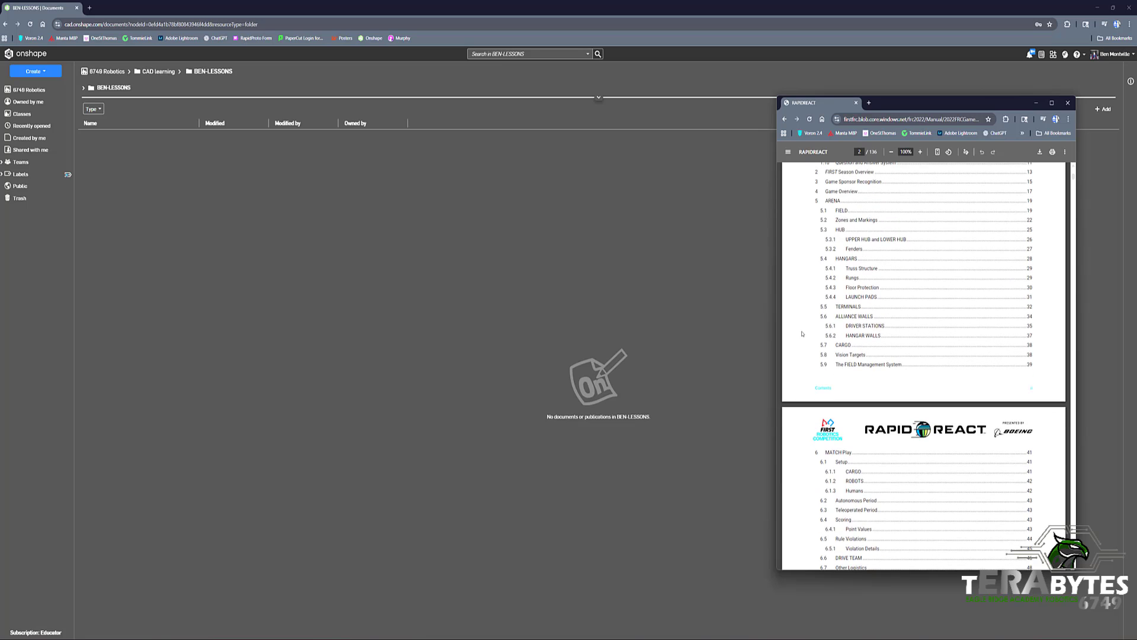
{"action": "scroll", "coordinate": [802, 333], "scroll_direction": "up", "scroll_amount": 3}
{"action": "scroll", "coordinate": [801, 333], "scroll_direction": "down", "scroll_amount": 5}
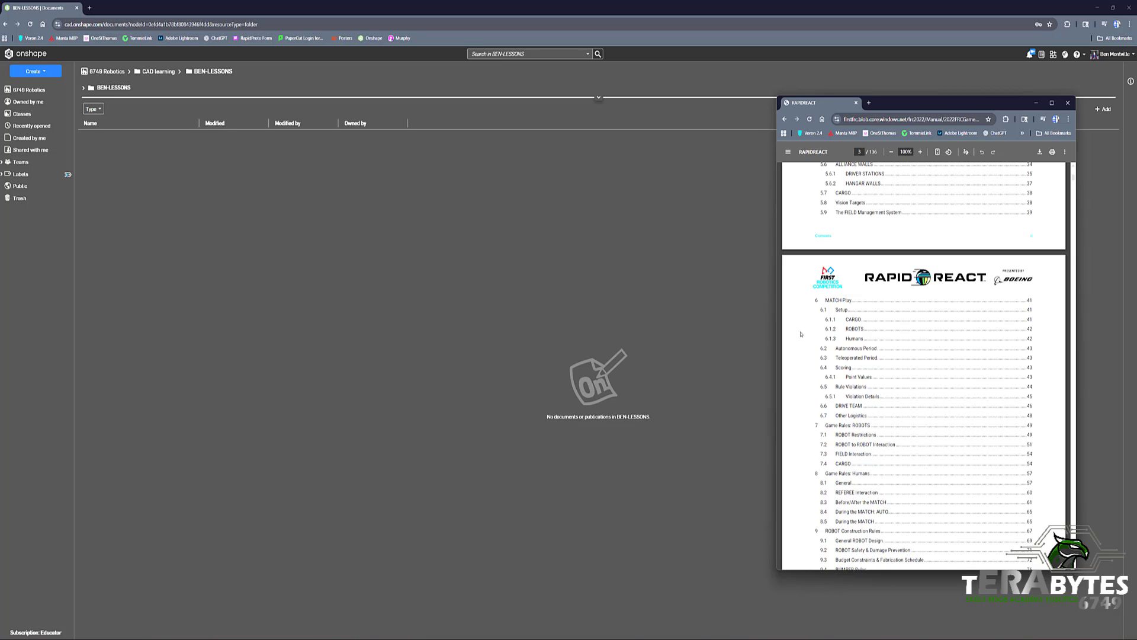
{"action": "scroll", "coordinate": [801, 334], "scroll_direction": "up", "scroll_amount": 12}
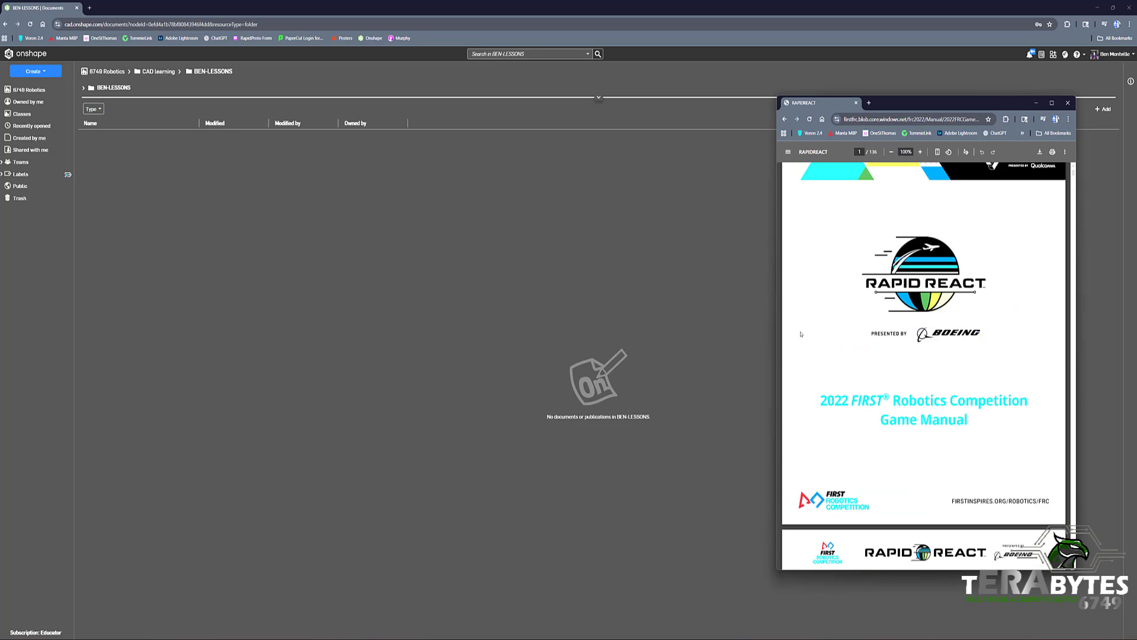
{"action": "scroll", "coordinate": [978, 286], "scroll_direction": "down", "scroll_amount": 8}
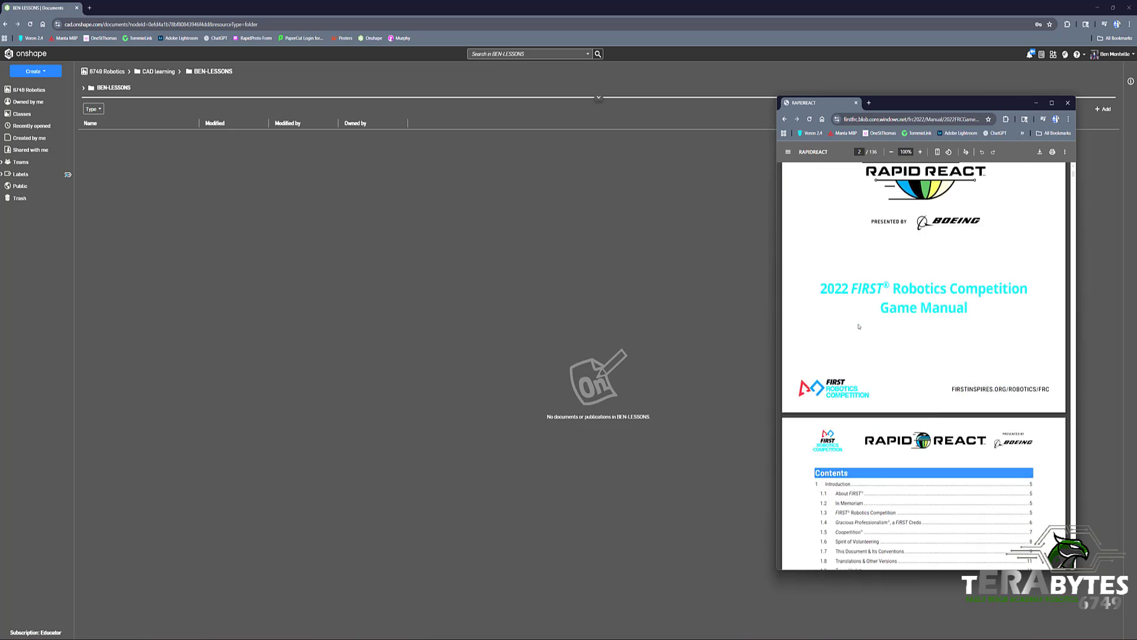
{"action": "scroll", "coordinate": [977, 286], "scroll_direction": "up", "scroll_amount": 8}
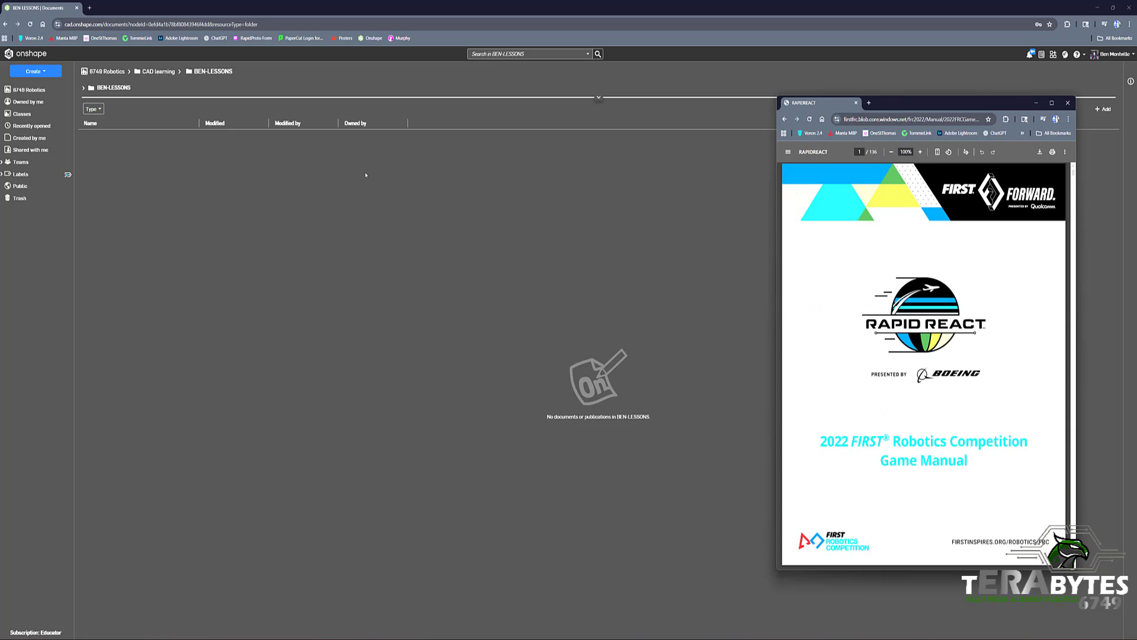
Return to Onshape and create a new document named Example-2022 in the current folder.
{"action": "left_click", "coordinate": [587, 257]}
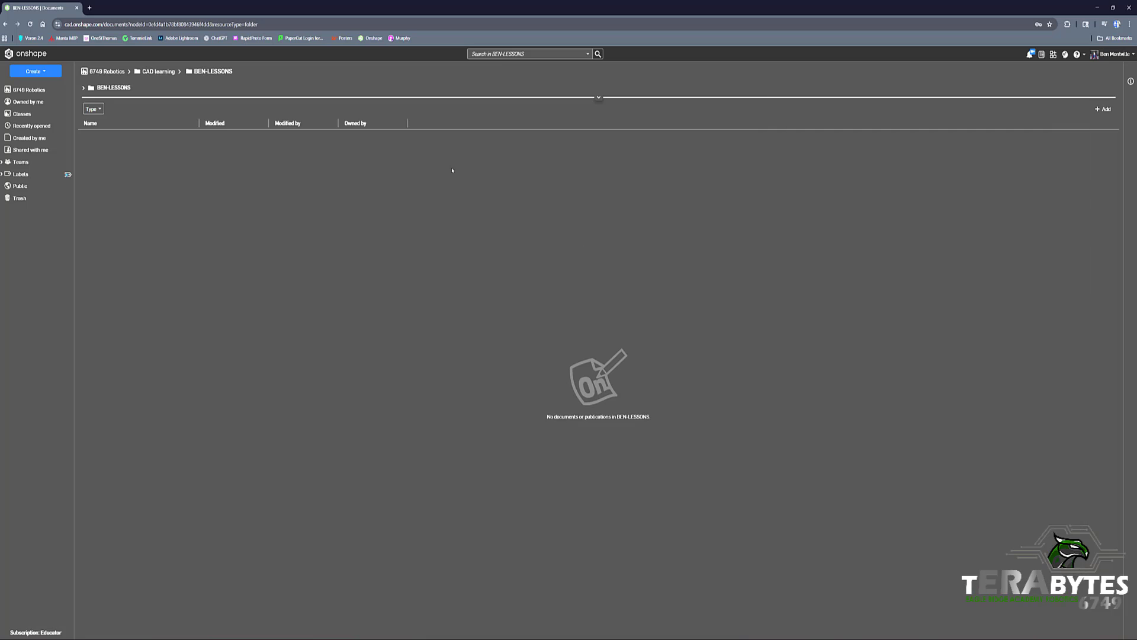
{"action": "left_click", "coordinate": [35, 71]}
{"action": "left_click", "coordinate": [27, 83]}
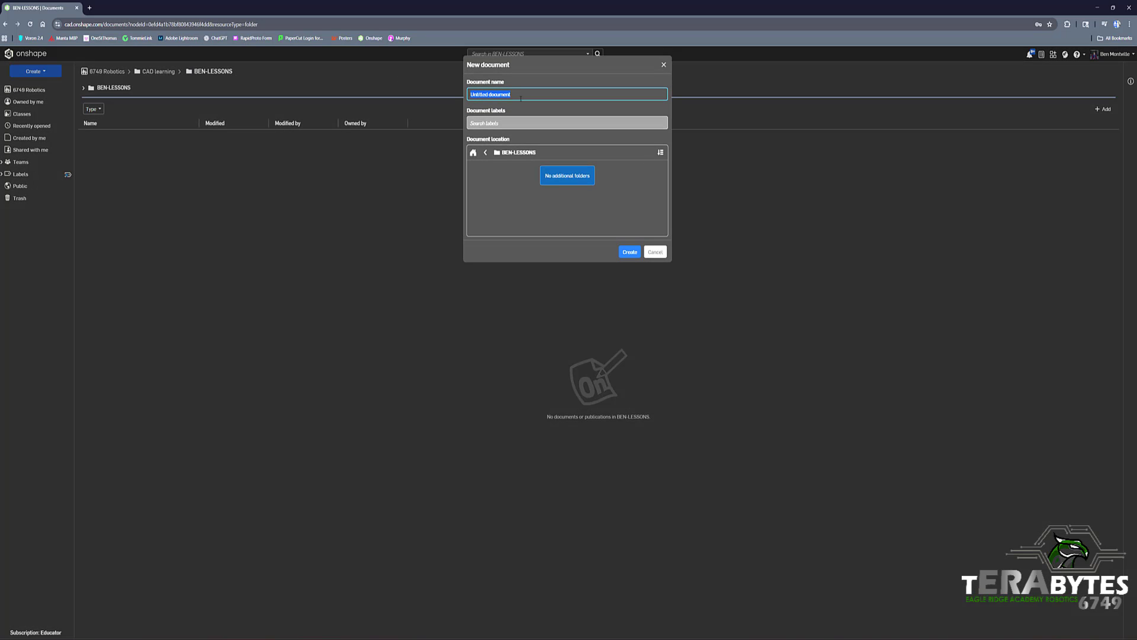
{"action": "type", "text": "Example-2022"}
{"action": "left_click", "coordinate": [630, 253]}
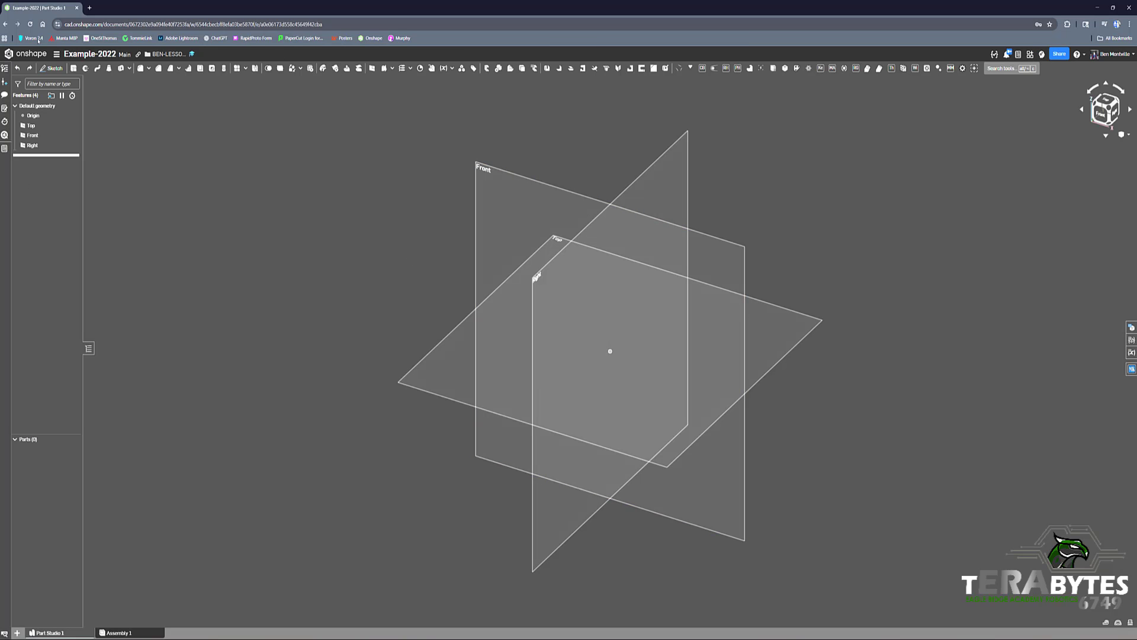
Reopen the Example-2022 document from its folder and reorder its elements so Assembly 1 comes before Part Studio 1.
{"action": "left_click", "coordinate": [26, 53]}
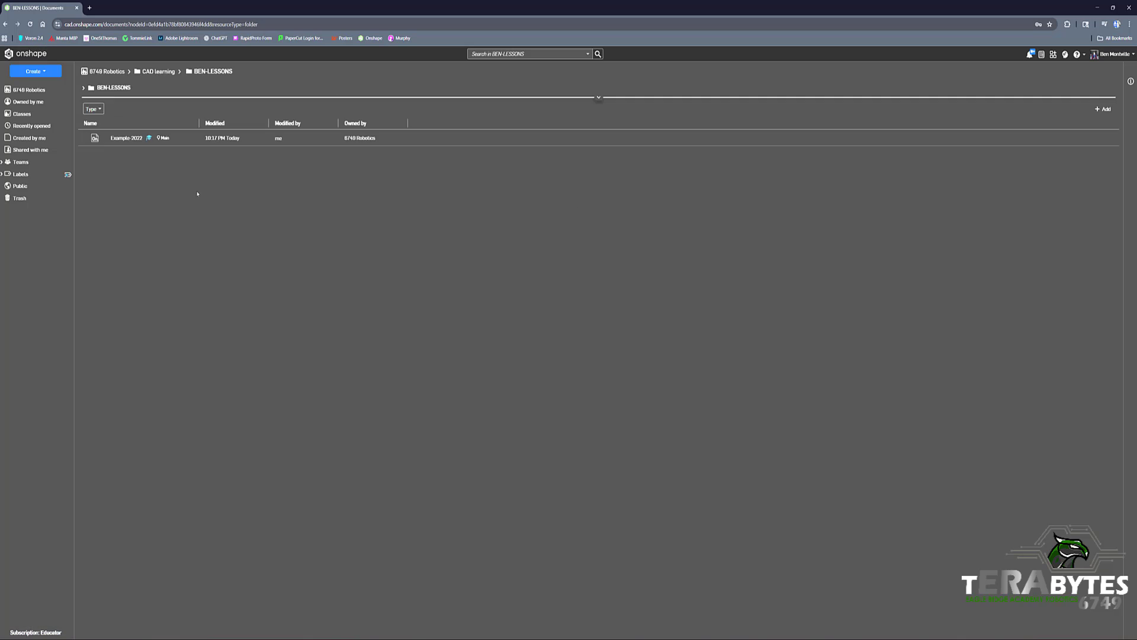
{"action": "left_click", "coordinate": [124, 138]}
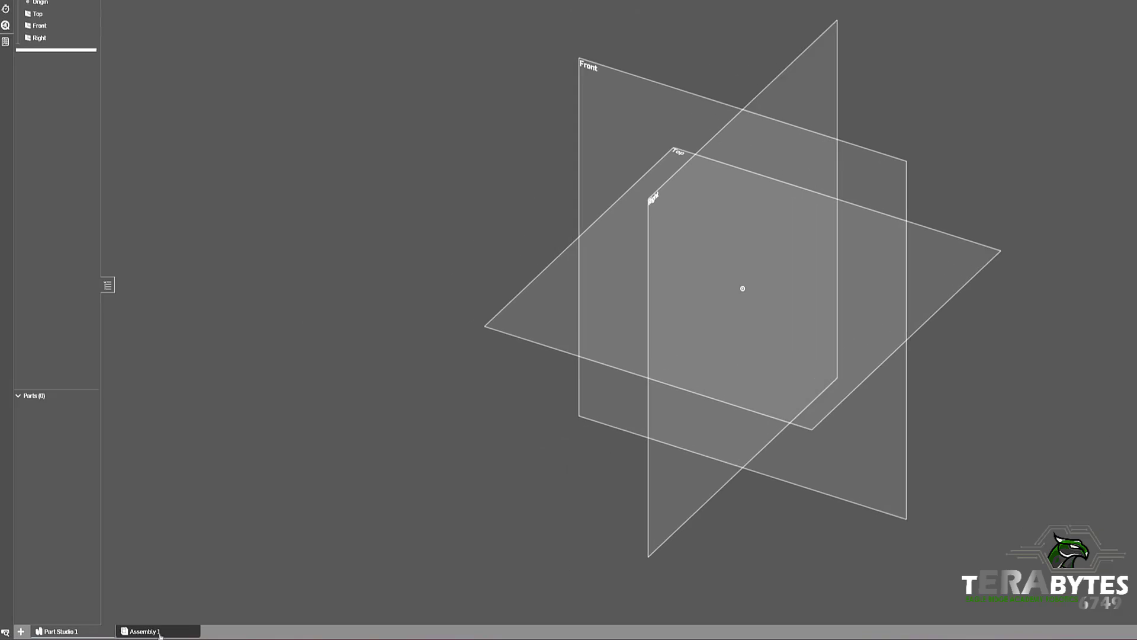
{"action": "mouse_move", "coordinate": [122, 633]}
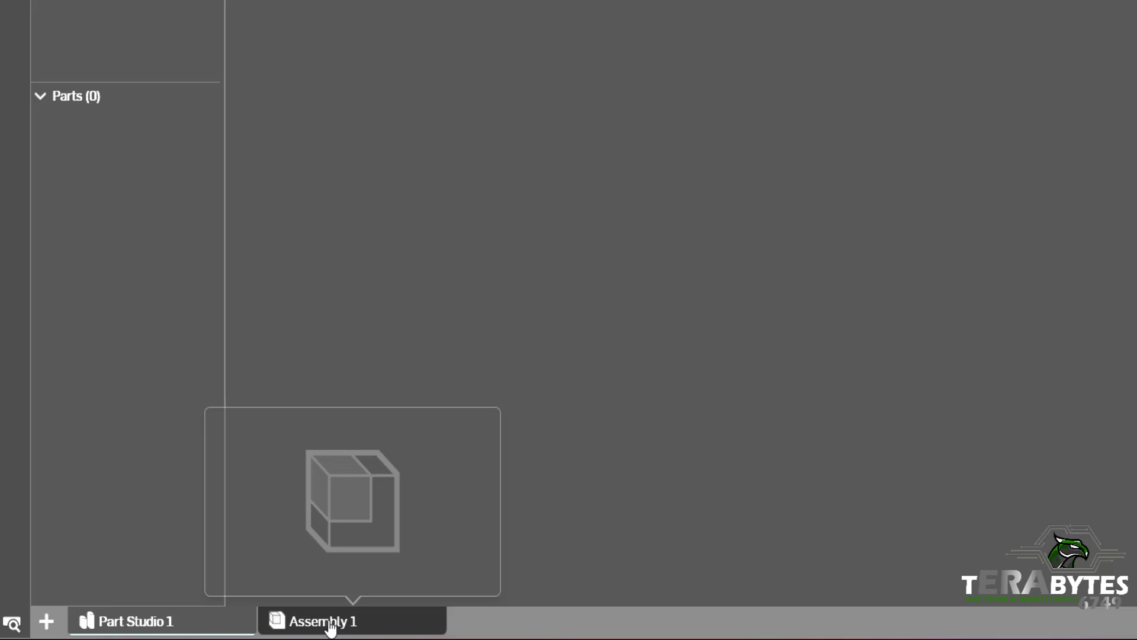
{"action": "left_click", "coordinate": [366, 627]}
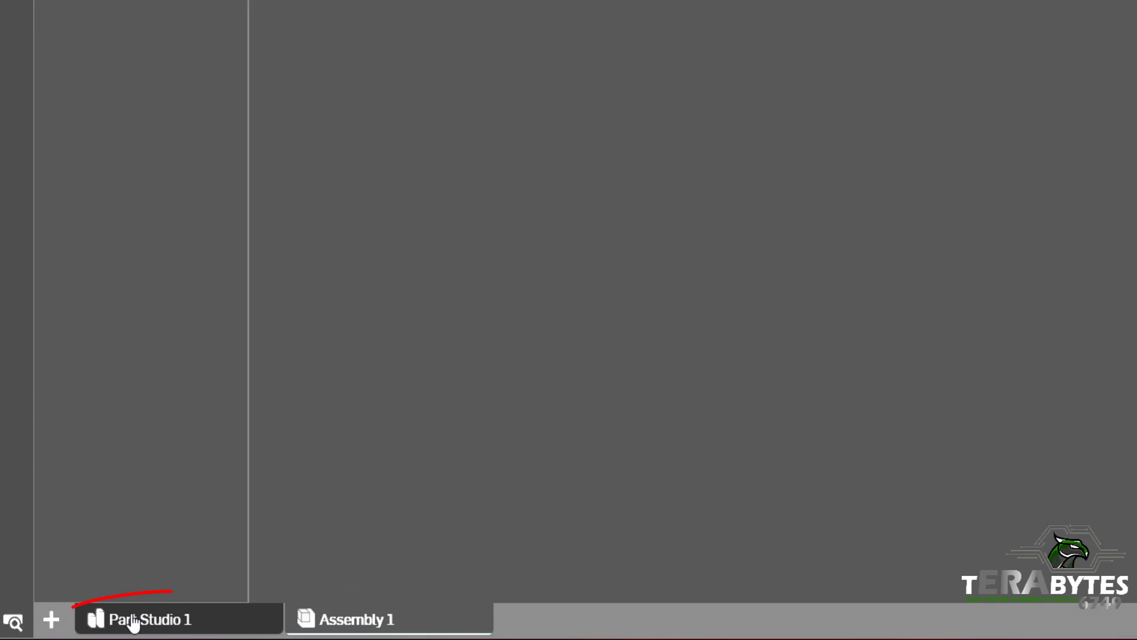
{"action": "left_click_drag", "start_coordinate": [406, 621], "coordinate": [170, 623]}
Rename Assembly 1 as Main.
{"action": "right_click", "coordinate": [170, 623]}
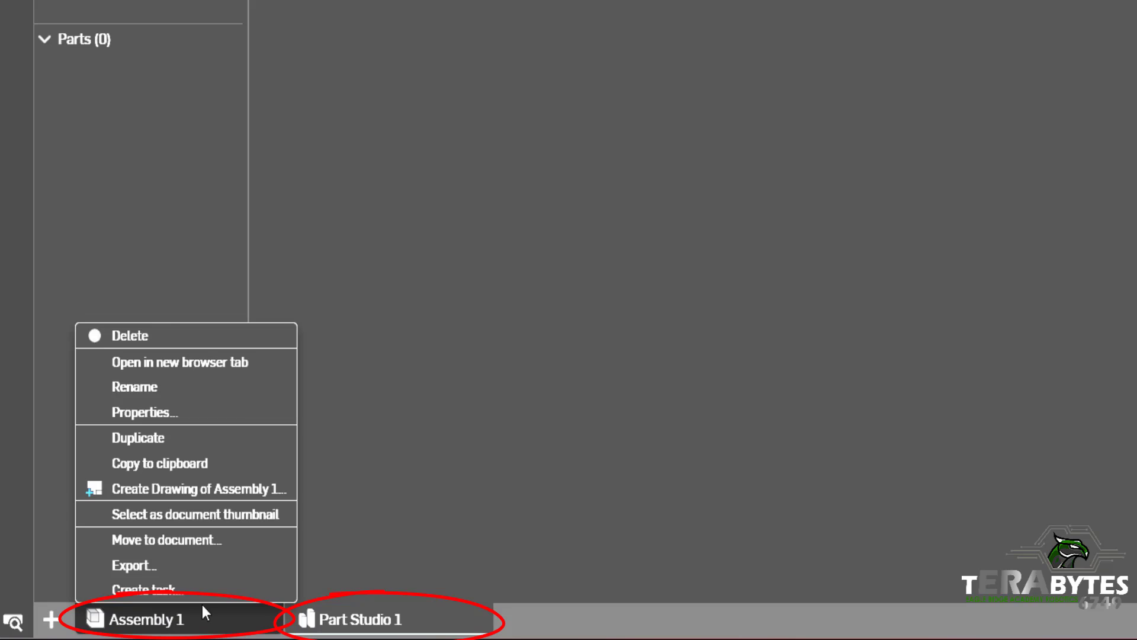
{"action": "left_click", "coordinate": [161, 389]}
{"action": "key", "text": "Escape"}
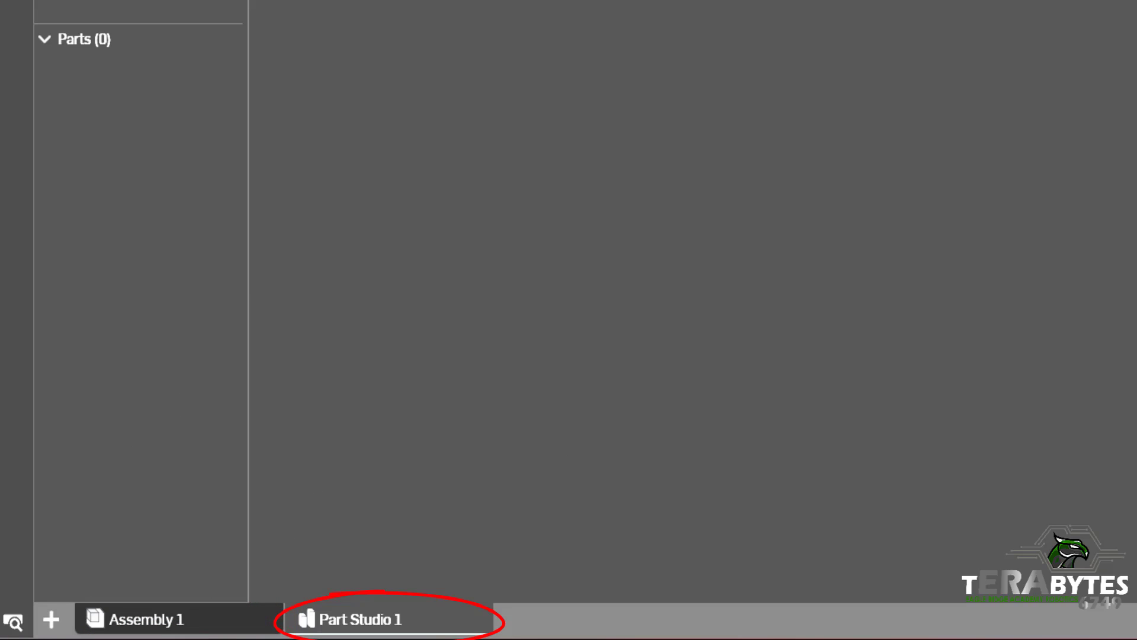
{"action": "right_click", "coordinate": [158, 628]}
{"action": "left_click", "coordinate": [161, 389]}
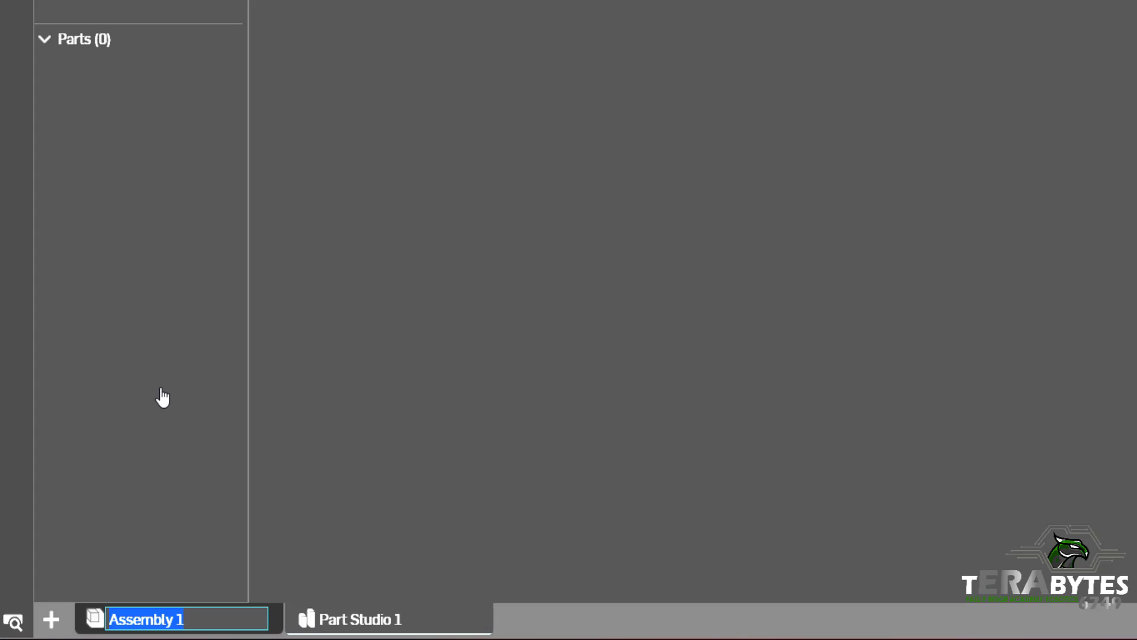
{"action": "type", "text": "Main"}
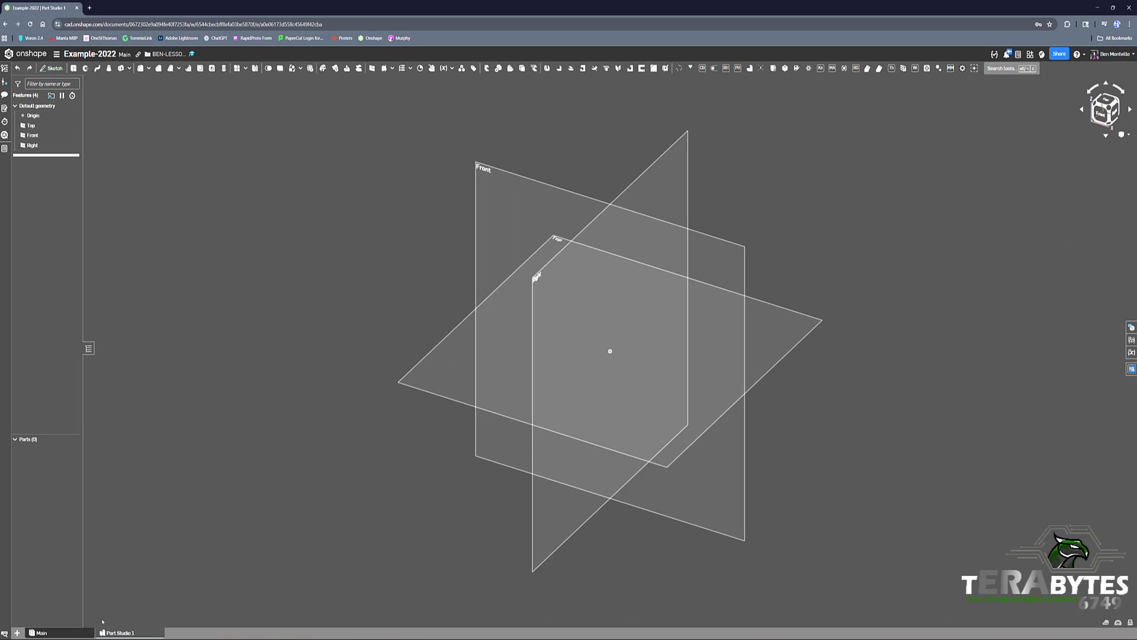
Open the Main assembly and read the full MKCad library notice about the app changing, closing the library when done.
{"action": "left_click", "coordinate": [59, 630]}
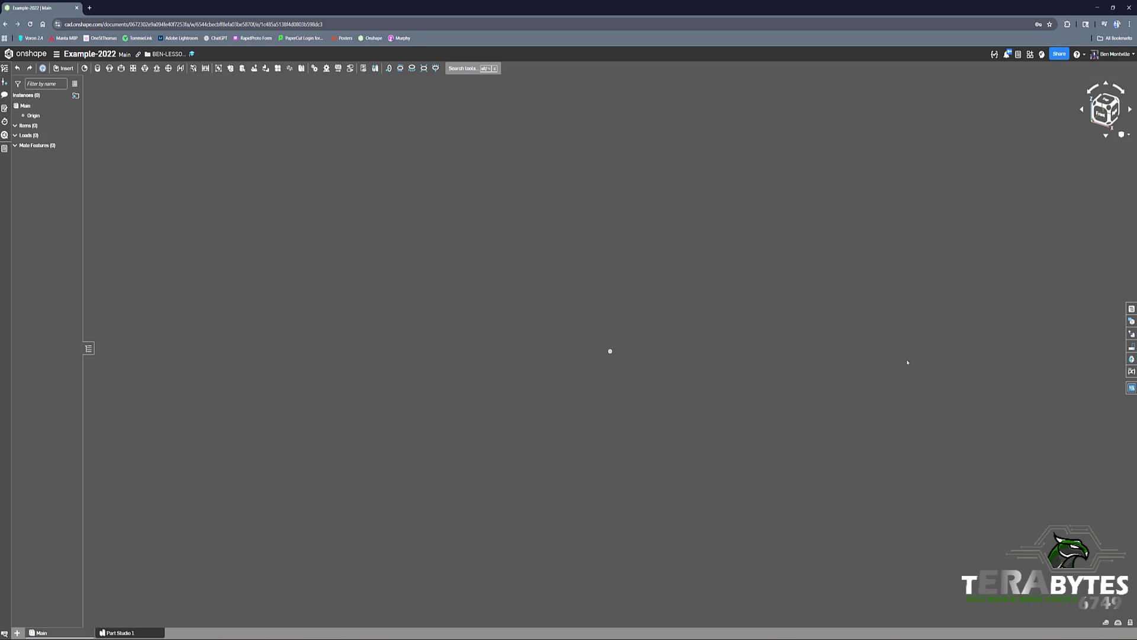
{"action": "left_click", "coordinate": [1131, 387]}
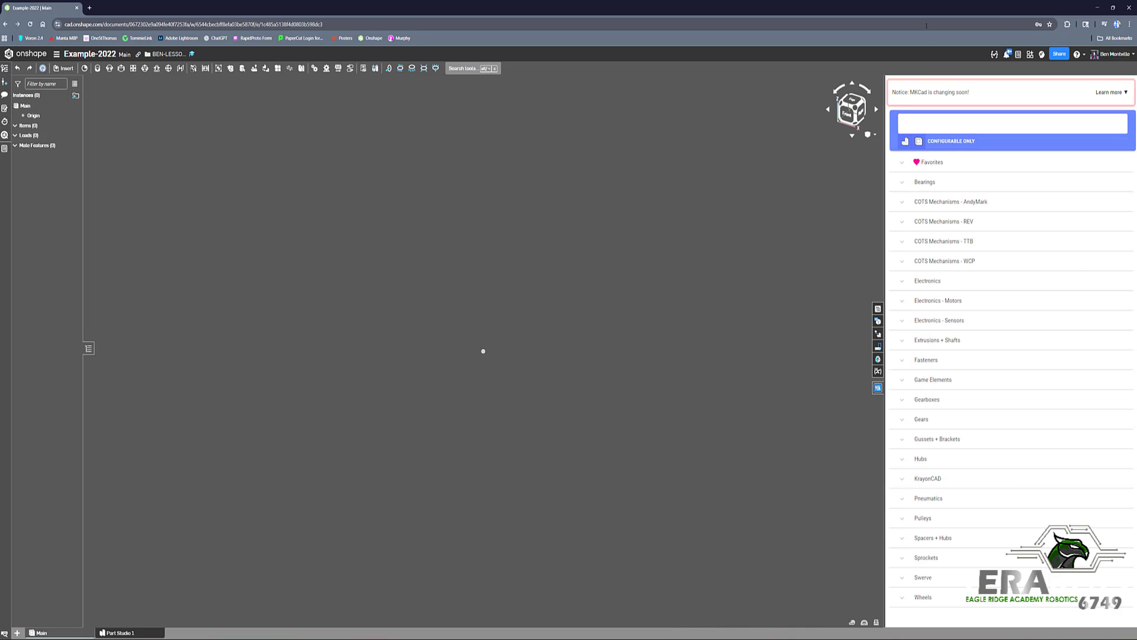
{"action": "left_click_drag", "start_coordinate": [894, 91], "coordinate": [972, 93]}
{"action": "left_click", "coordinate": [1100, 92]}
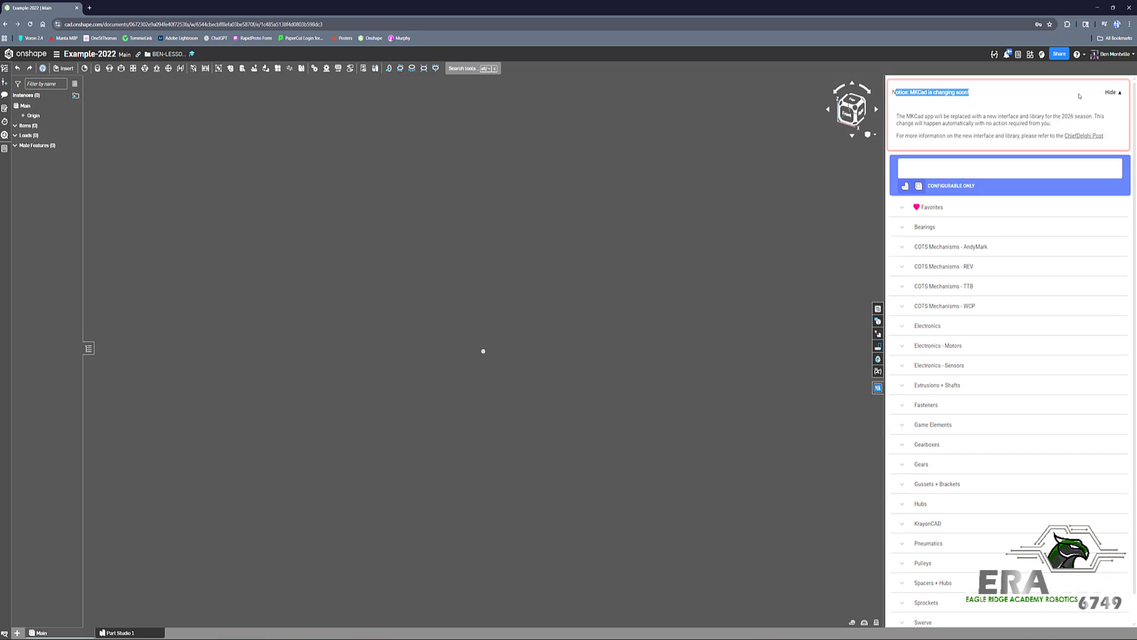
{"action": "left_click", "coordinate": [946, 118]}
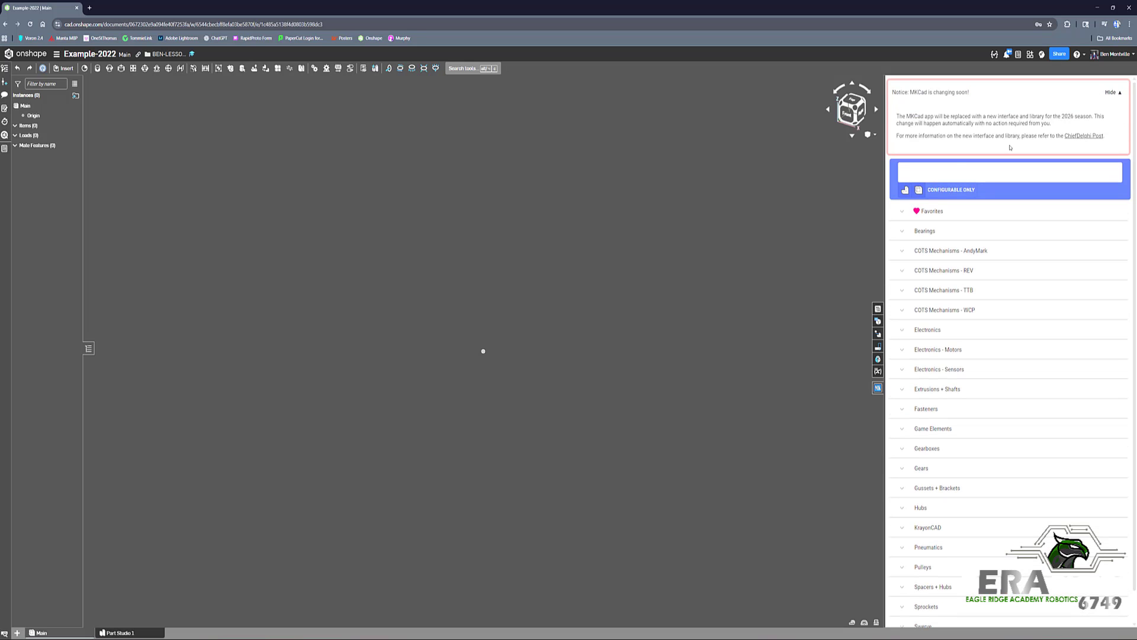
{"action": "left_click", "coordinate": [877, 387]}
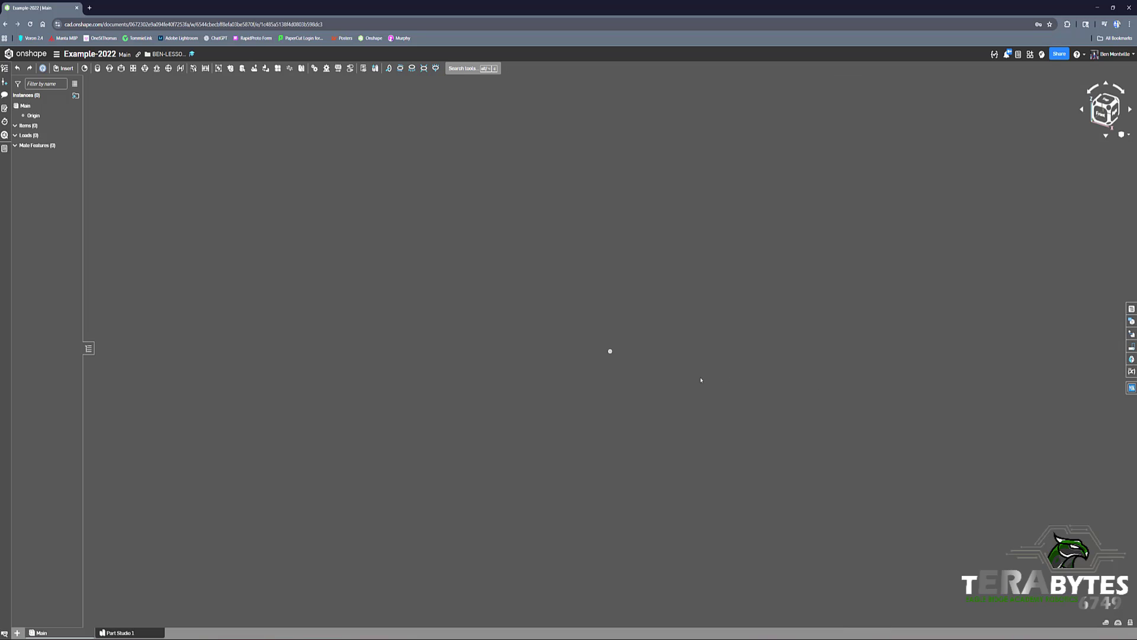
Open Part Studio 1 and examine its default planes from the right view and several rotated angles.
{"action": "left_click", "coordinate": [125, 633]}
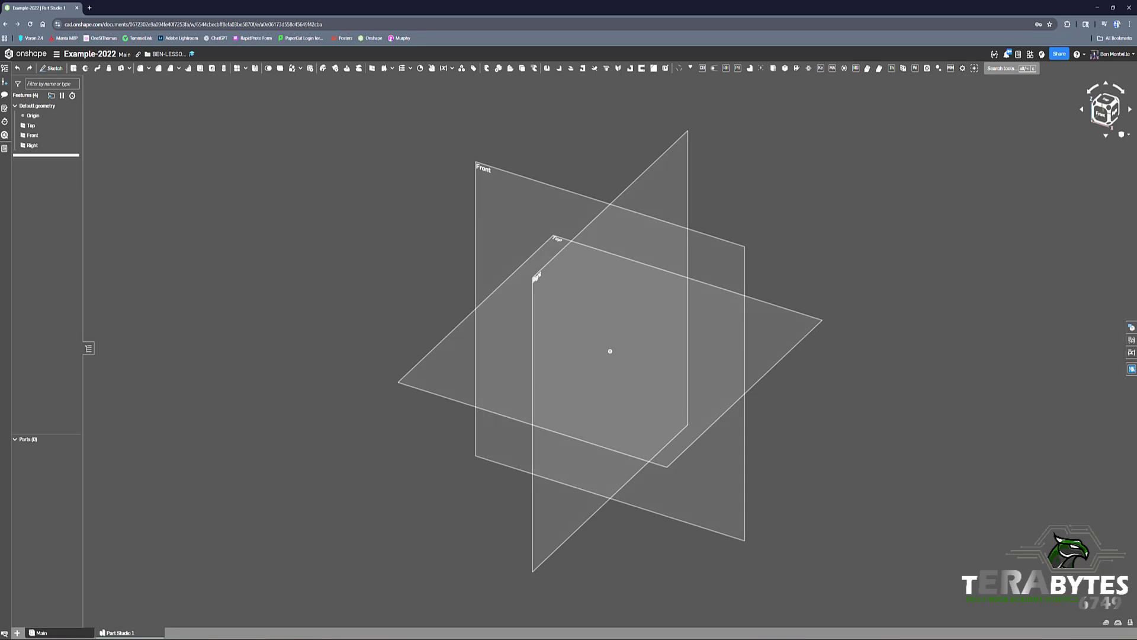
{"action": "right_click_drag", "start_coordinate": [647, 286], "coordinate": [700, 379]}
{"action": "left_click", "coordinate": [1113, 110]}
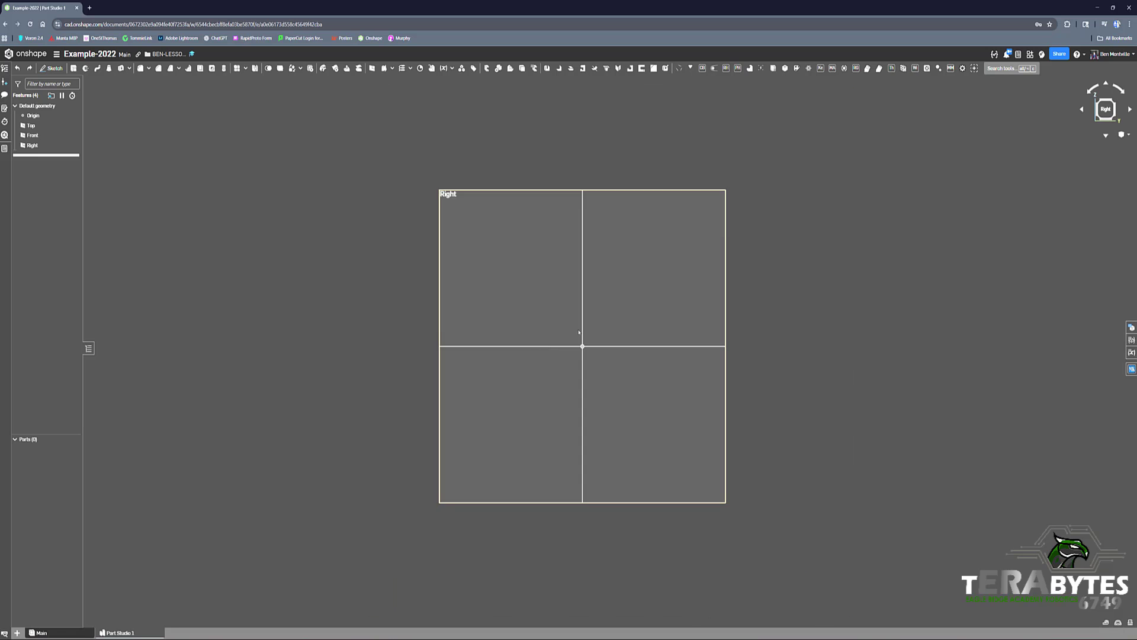
{"action": "key", "text": "p"}
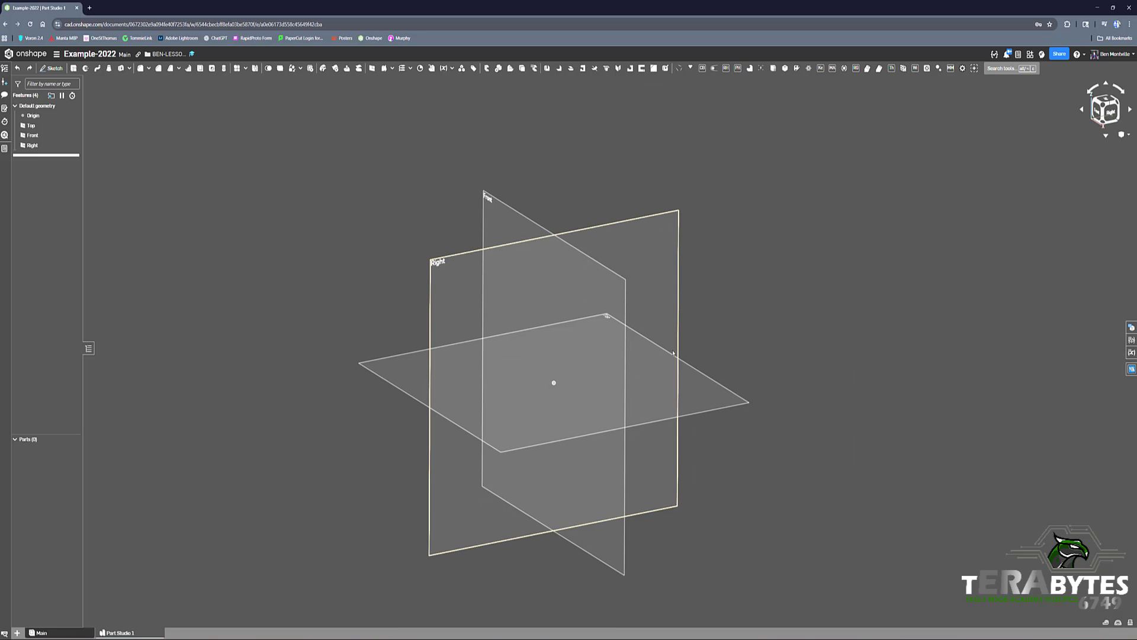
{"action": "middle_click_drag", "start_coordinate": [635, 304], "coordinate": [640, 329]}
{"action": "right_click_drag", "start_coordinate": [641, 329], "coordinate": [650, 353]}
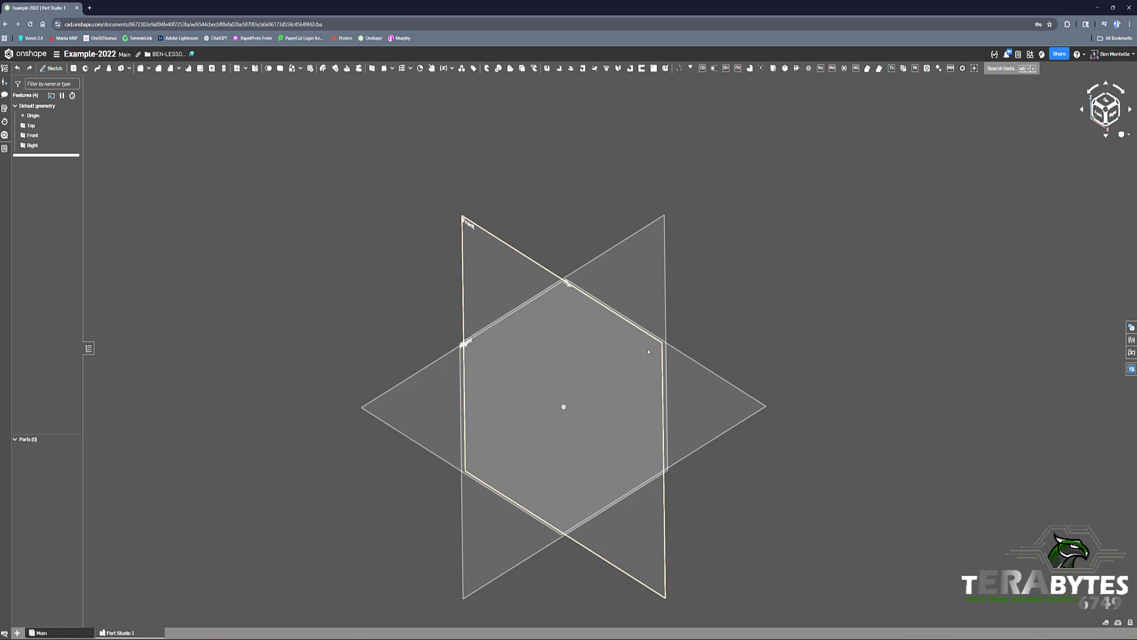
{"action": "middle_click_drag", "start_coordinate": [648, 351], "coordinate": [646, 369]}
{"action": "right_click_drag", "start_coordinate": [646, 369], "coordinate": [619, 317]}
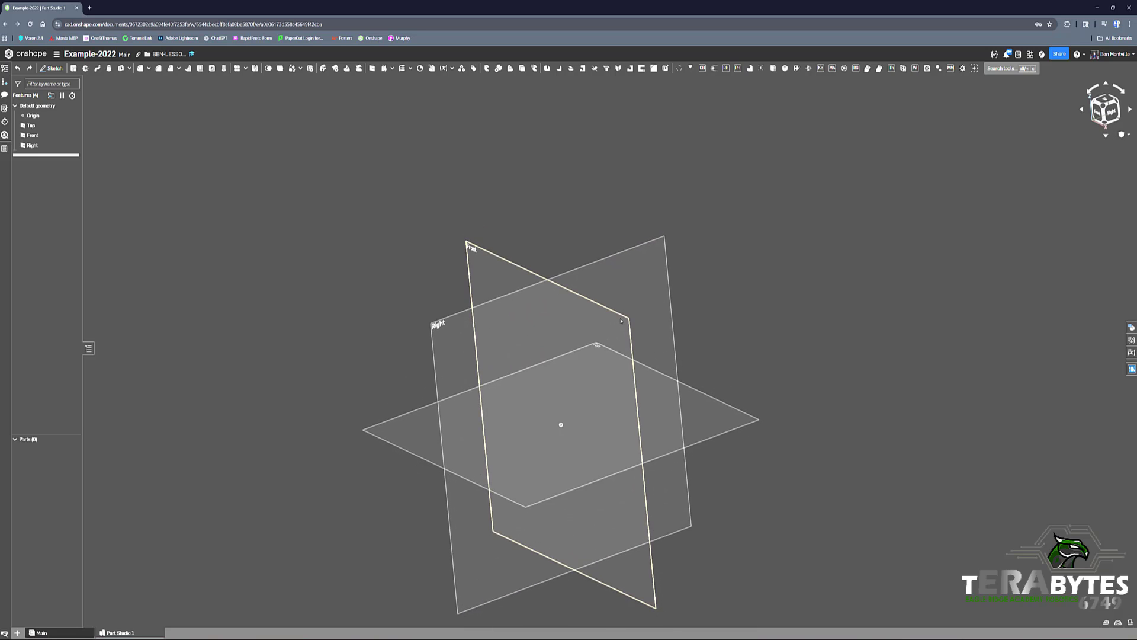
{"action": "right_click", "coordinate": [120, 632]}
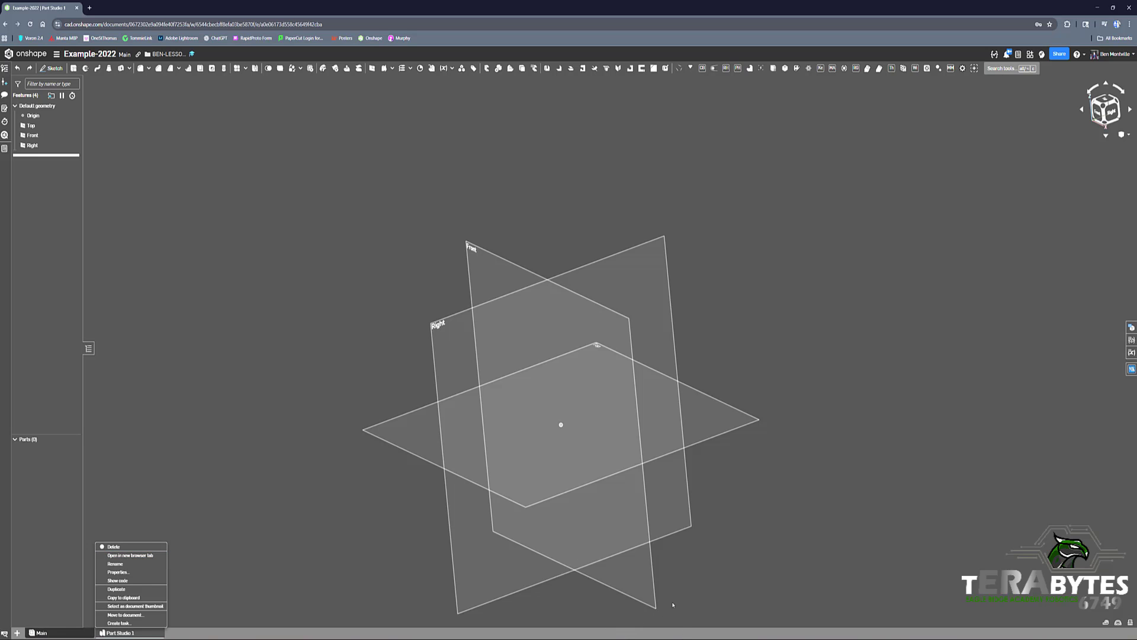
Open Notepad beside the model and start a new note with the heading "Requirements:" followed by a blank line.
{"action": "key", "text": "super"}
{"action": "type", "text": "not"}
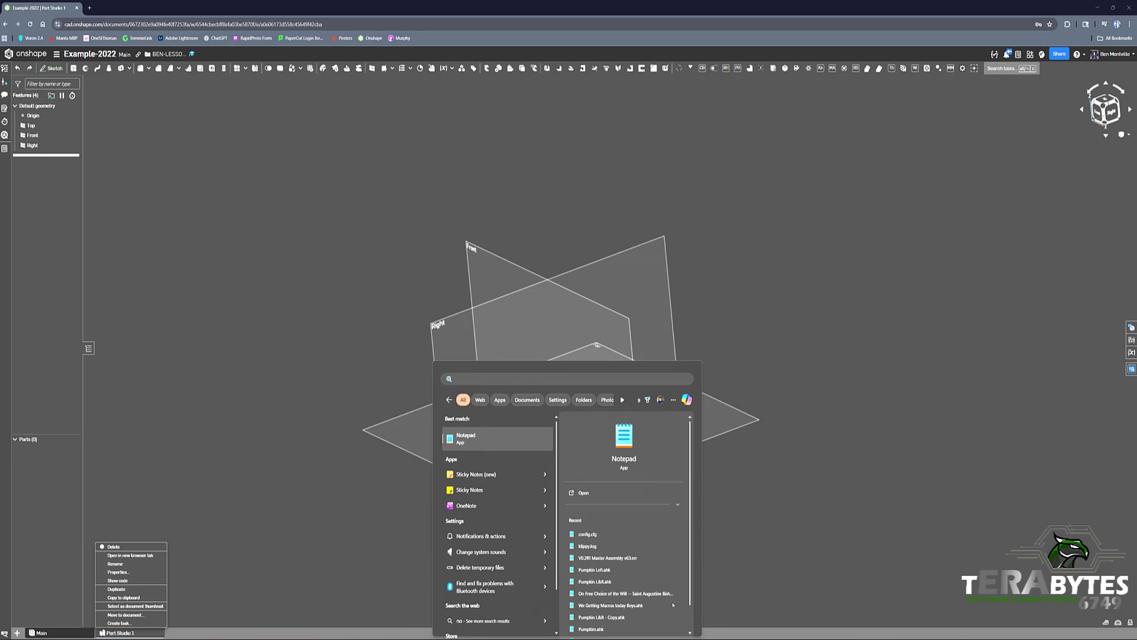
{"action": "key", "text": "Return"}
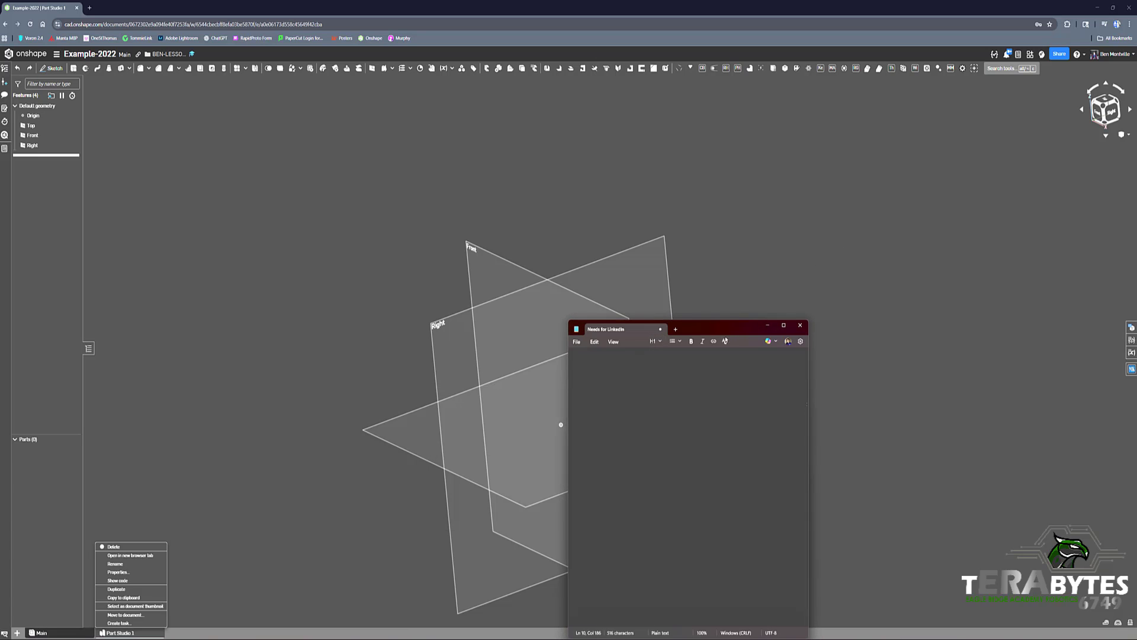
{"action": "left_click_drag", "start_coordinate": [711, 325], "coordinate": [887, 175]}
{"action": "type", "text": "Re"}
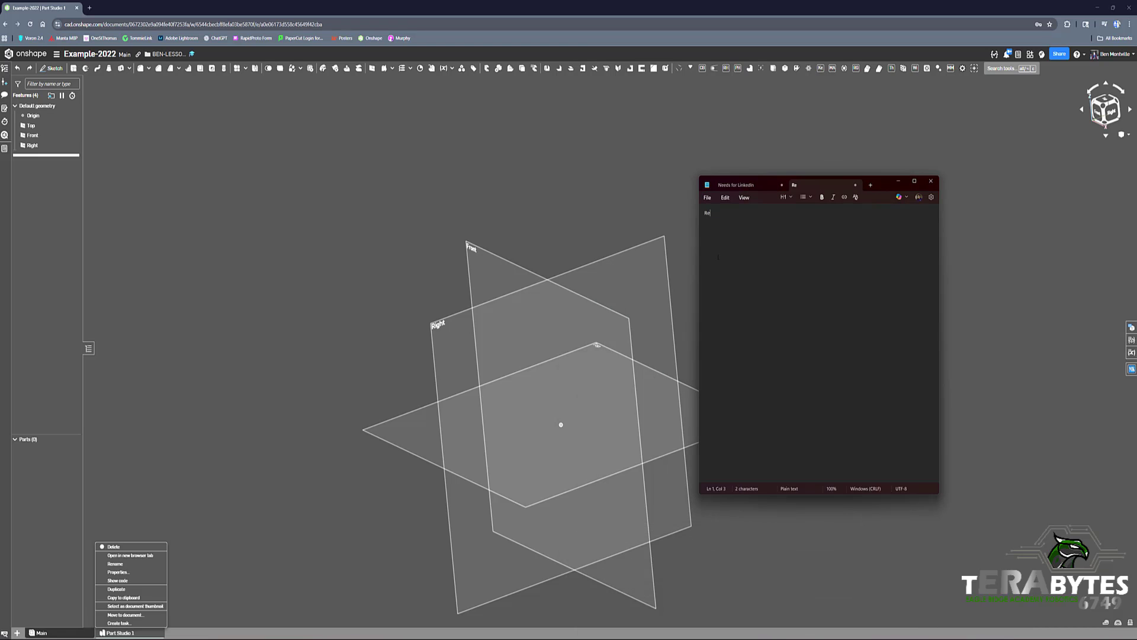
{"action": "type", "text": "quirements"}
{"action": "key", "text": "Return"}
{"action": "key", "text": "Return"}
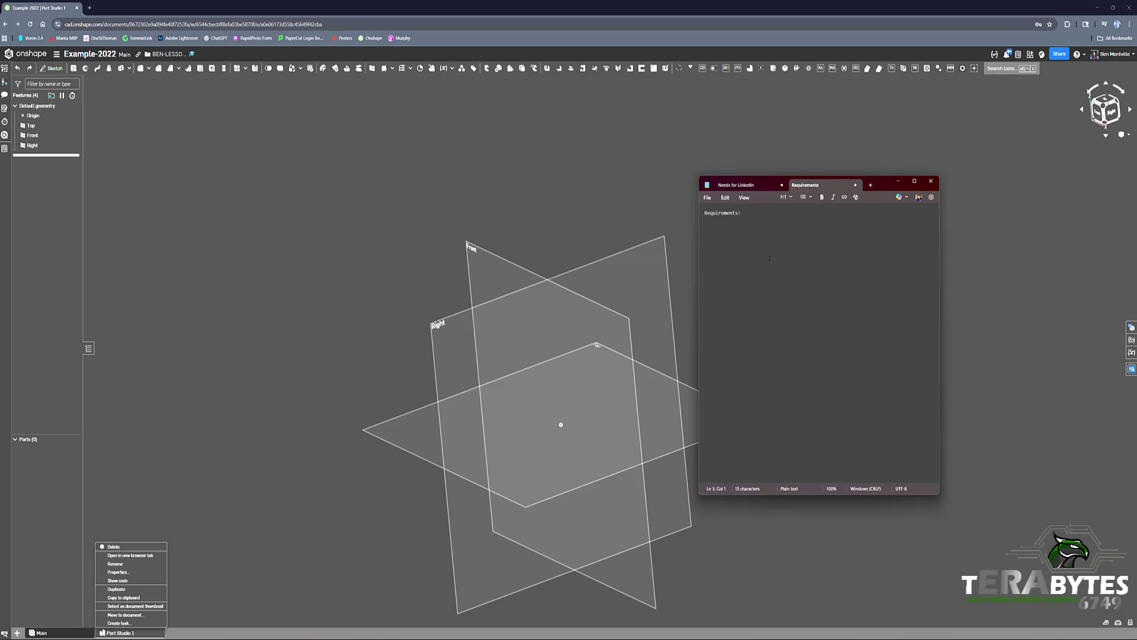
List the requirements -over-bumper intake, -shoot cargo and -climb under the heading, separated by blank lines.
{"action": "left_click_drag", "start_coordinate": [883, 185], "coordinate": [935, 137]}
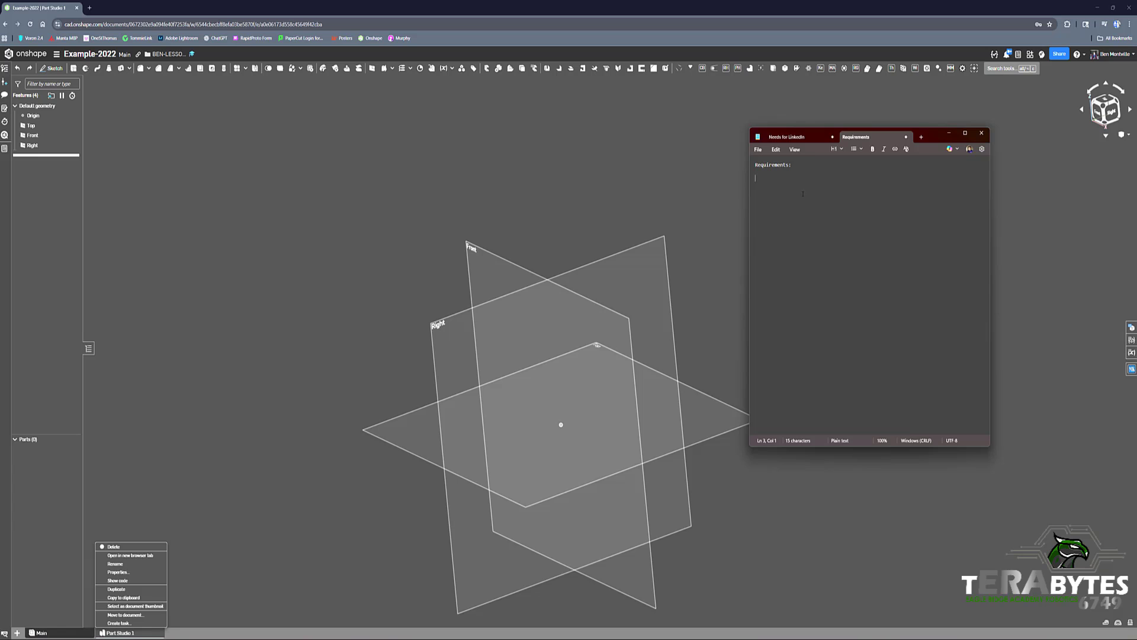
{"action": "type", "text": "-o"}
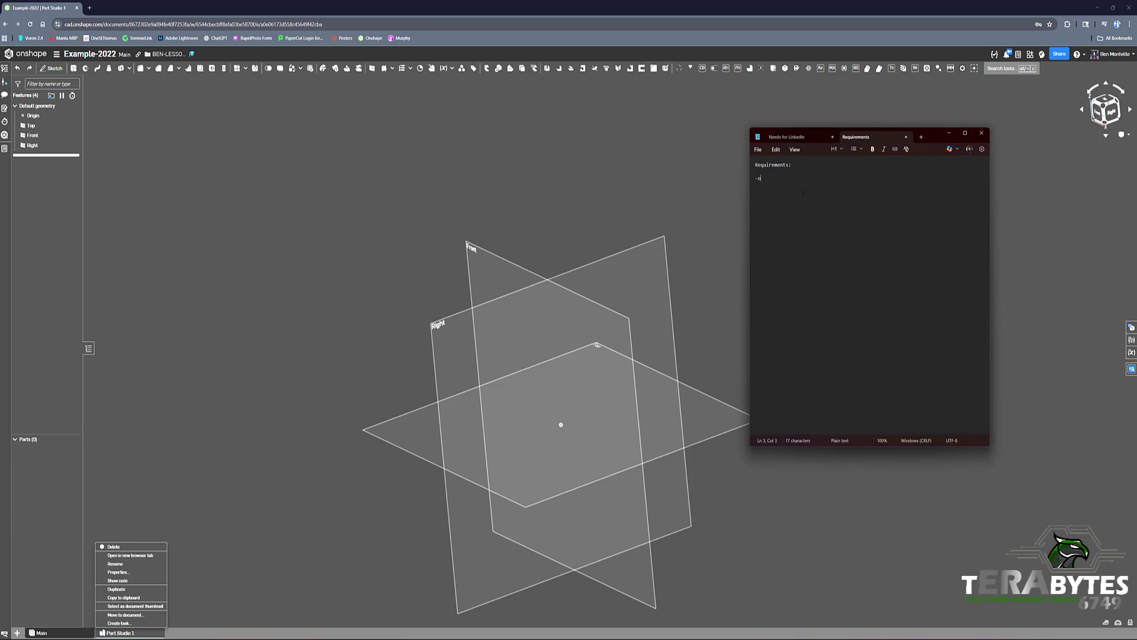
{"action": "type", "text": "ver-"}
{"action": "type", "text": "bumper intake"}
{"action": "type", "text": "0-"}
{"action": "type", "text": "shoot cargo"}
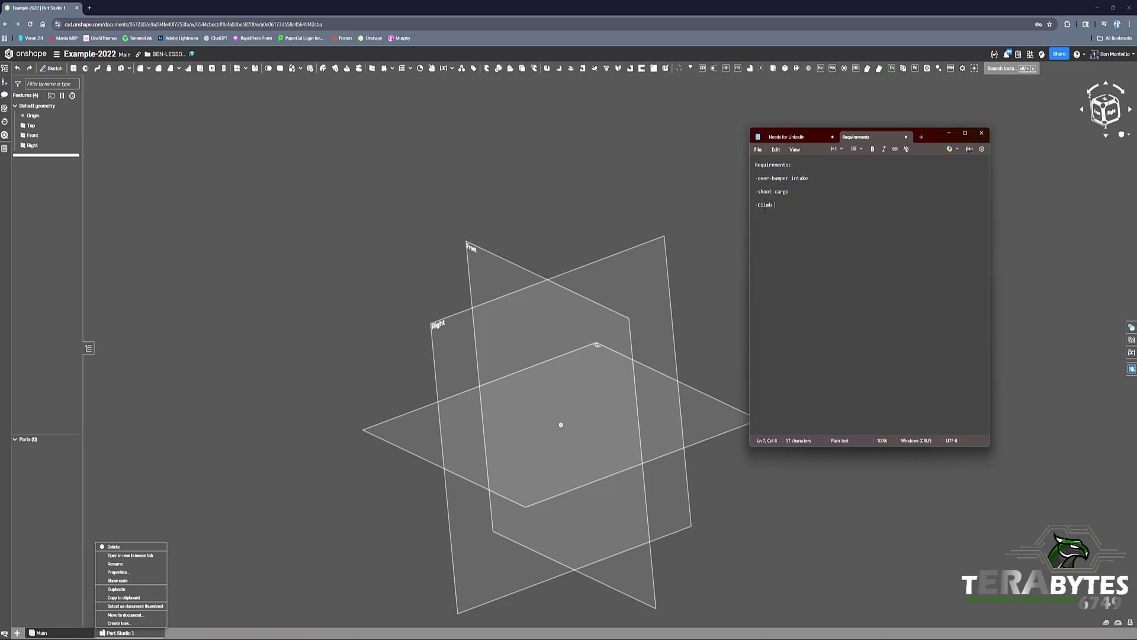
{"action": "key", "text": "BackSpace"}
{"action": "type", "text": "c"}
{"action": "key", "text": "BackSpace"}
{"action": "left_click_drag", "start_coordinate": [756, 179], "coordinate": [815, 216]}
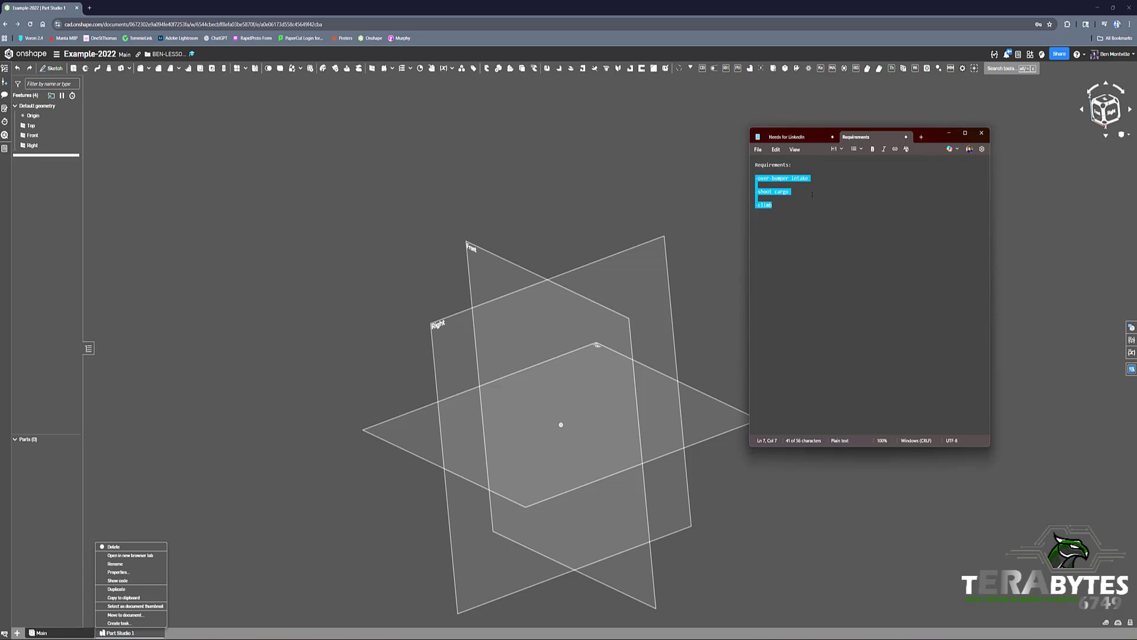
{"action": "left_click", "coordinate": [812, 195]}
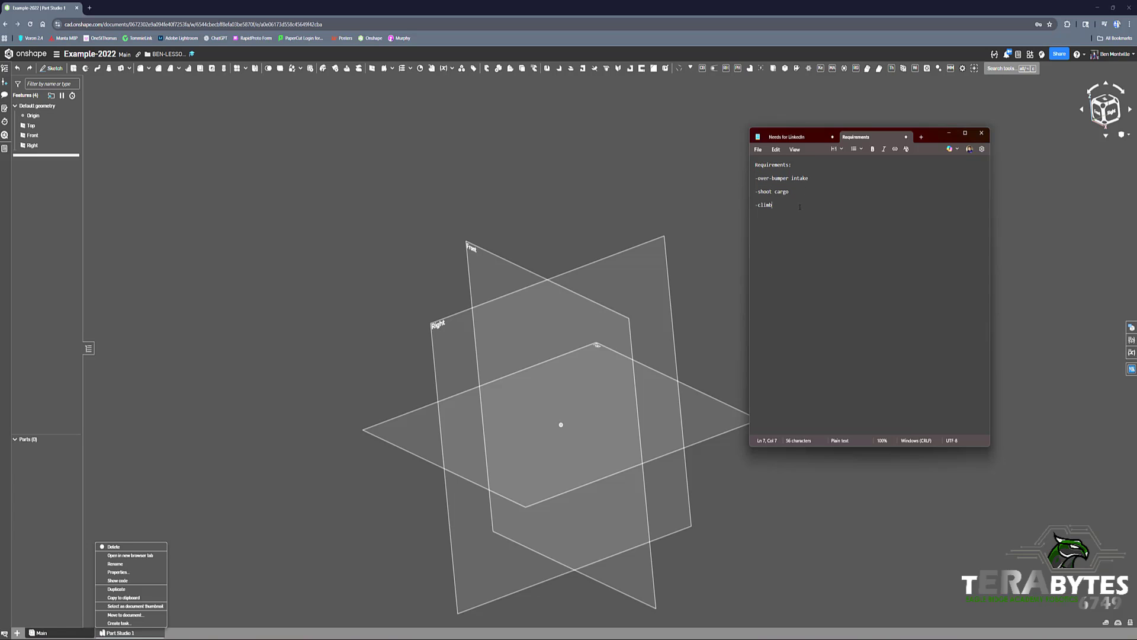
Add a subsystem list below the requirements with the lines -intake, -index, -shooter and -climber.
{"action": "key", "text": "Return"}
{"action": "key", "text": "Return"}
{"action": "key", "text": "Return"}
{"action": "key", "text": "Return"}
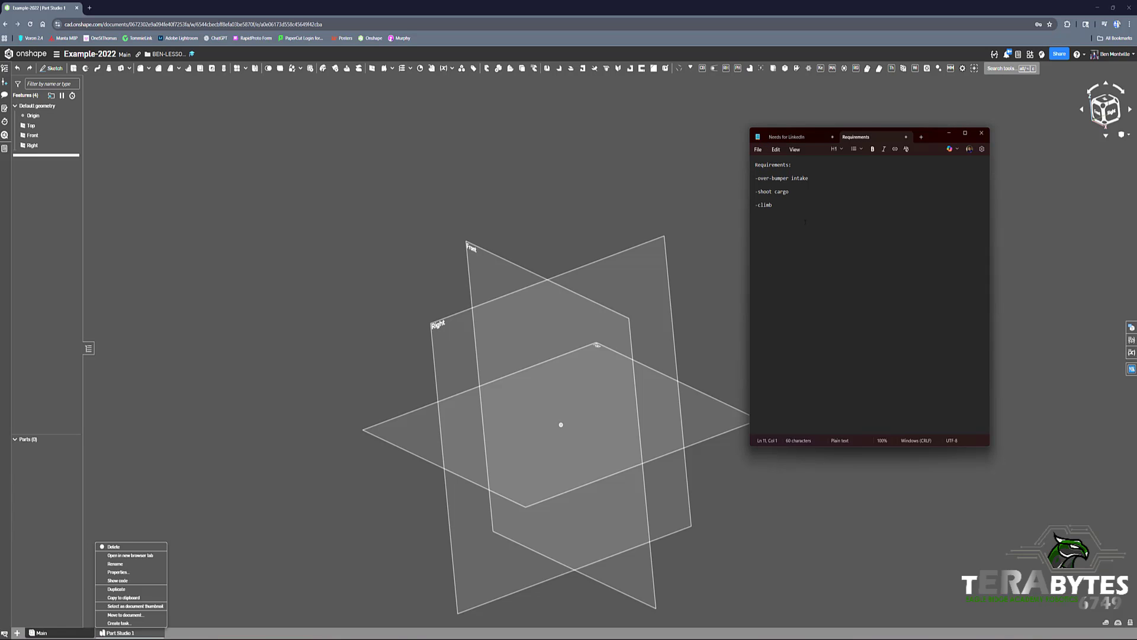
{"action": "type", "text": "-intake"}
{"action": "key", "text": "Return"}
{"action": "type", "text": "-ined"}
{"action": "type", "text": "mber"}
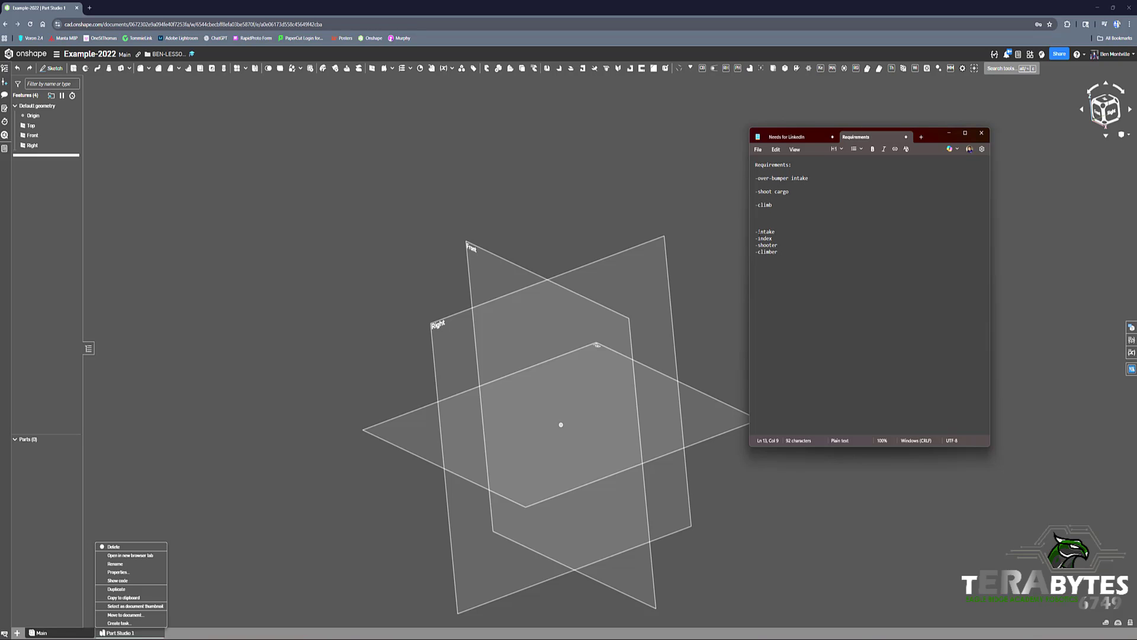
{"action": "left_click_drag", "start_coordinate": [759, 232], "coordinate": [797, 257]}
{"action": "left_click", "coordinate": [797, 258]}
Add a "Limits:" heading a few lines below the subsystems, with -26x26 as its first entry.
{"action": "key", "text": "Return"}
{"action": "type", "text": "L"}
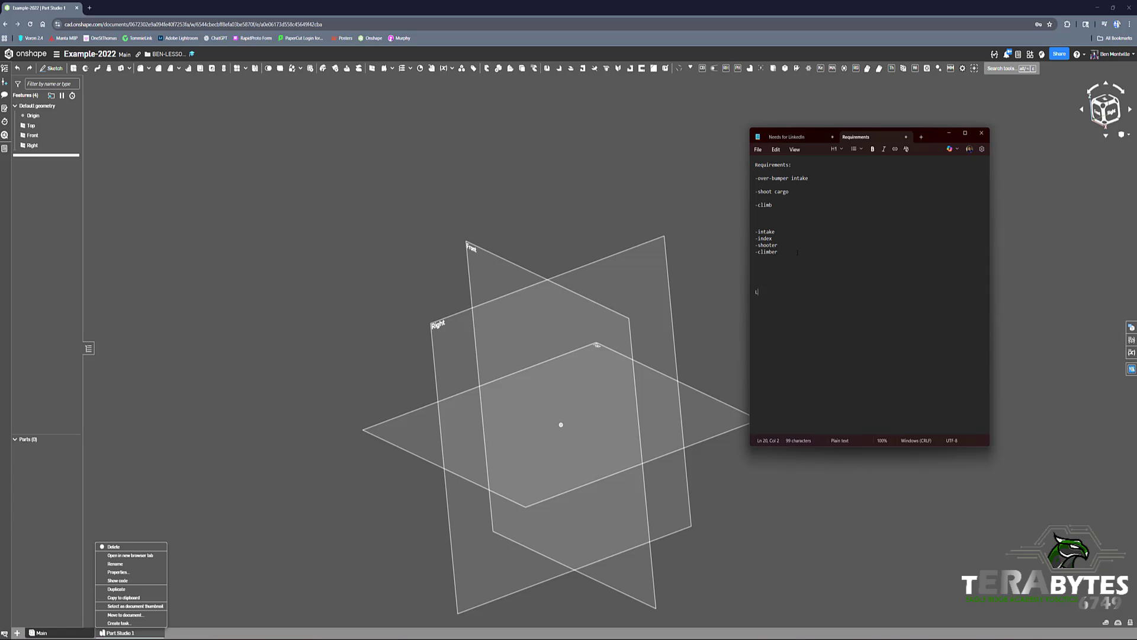
{"action": "type", "text": "imi"}
{"action": "type", "text": "26x26"}
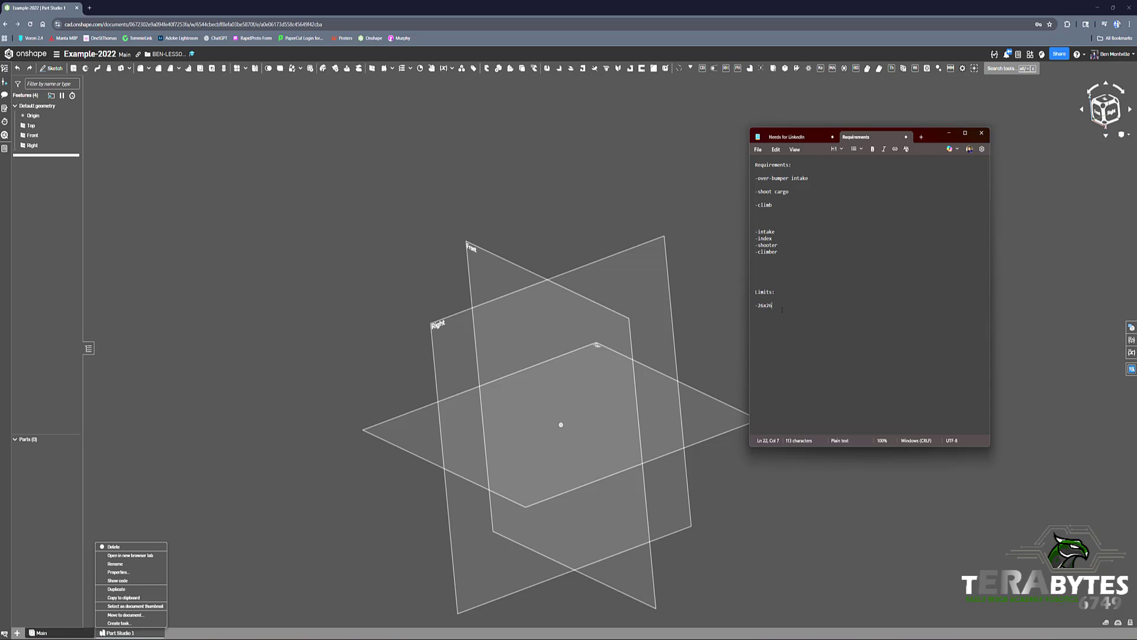
{"action": "mouse_move", "coordinate": [772, 306]}
{"action": "left_mouse_down"}
{"action": "mouse_move", "coordinate": [755, 305]}
{"action": "mouse_move", "coordinate": [772, 311]}
{"action": "left_mouse_up"}
{"action": "left_click", "coordinate": [785, 311]}
{"action": "left_click", "coordinate": [830, 313]}
Add -Swerve to the limits with the indented sub-item -WCP x2i, and return to the Onshape model.
{"action": "key", "text": "Return"}
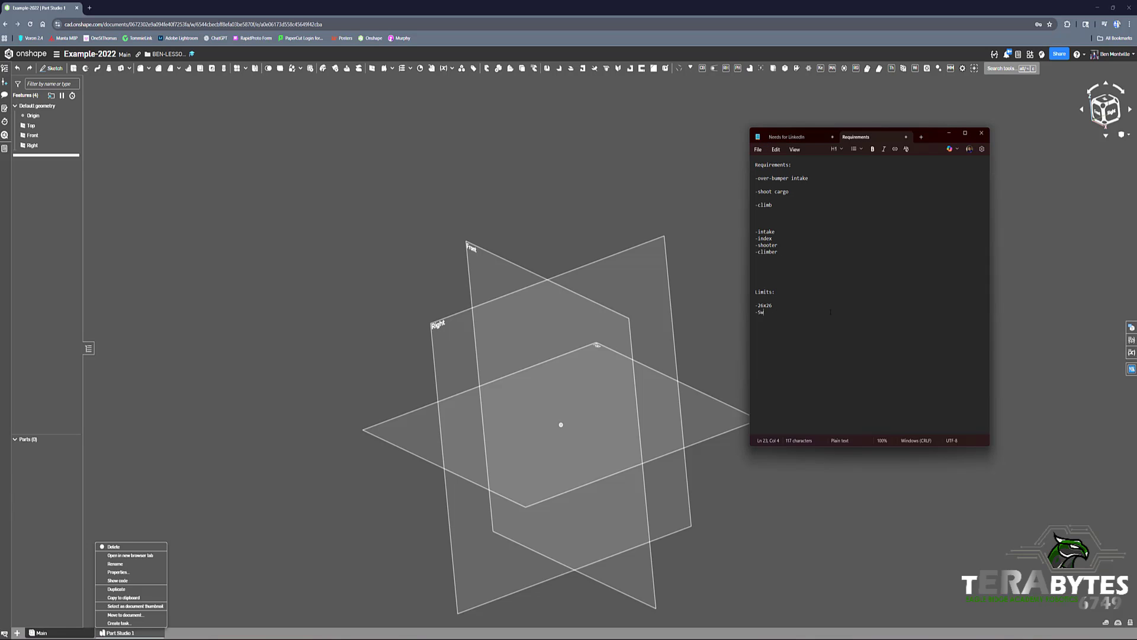
{"action": "type", "text": "-Swerve"}
{"action": "type", "text": "WC"}
{"action": "type", "text": "P 2xi"}
{"action": "left_click", "coordinate": [614, 173]}
Look through the Swerve category of the MKCad library from Part Studio 1, closing the library when done.
{"action": "left_click", "coordinate": [1129, 369]}
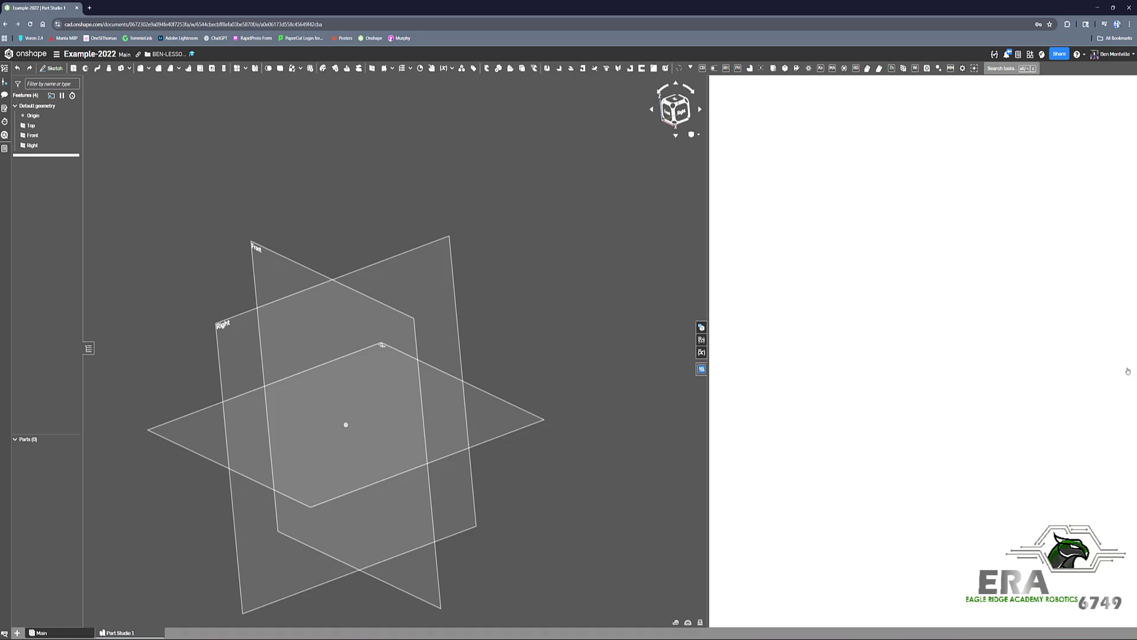
{"action": "left_click", "coordinate": [751, 501]}
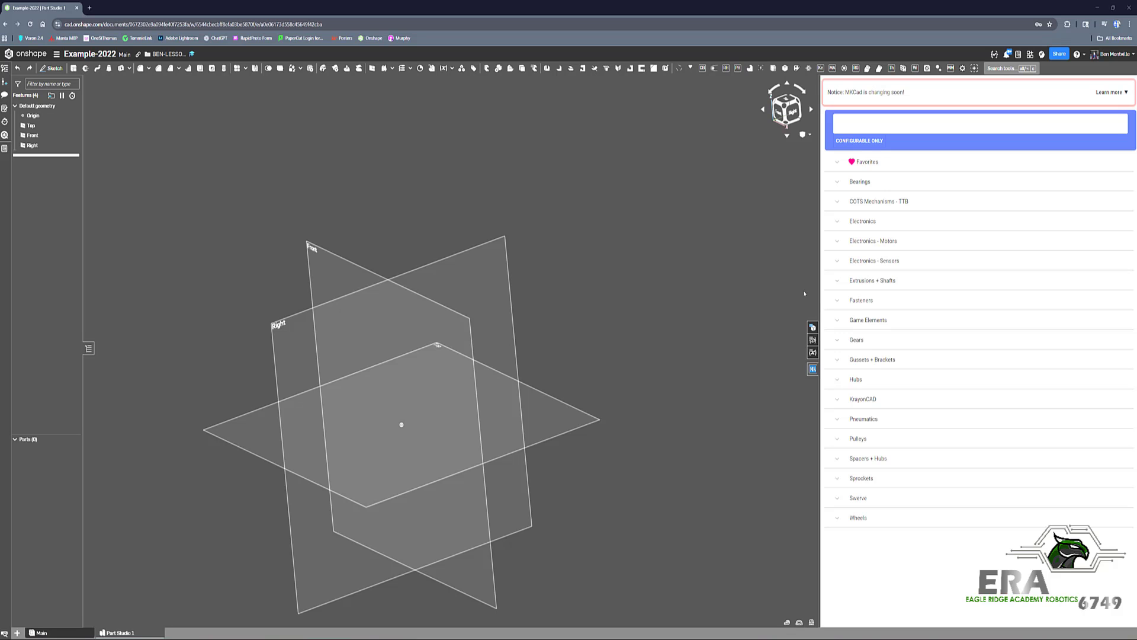
{"action": "left_click", "coordinate": [865, 499]}
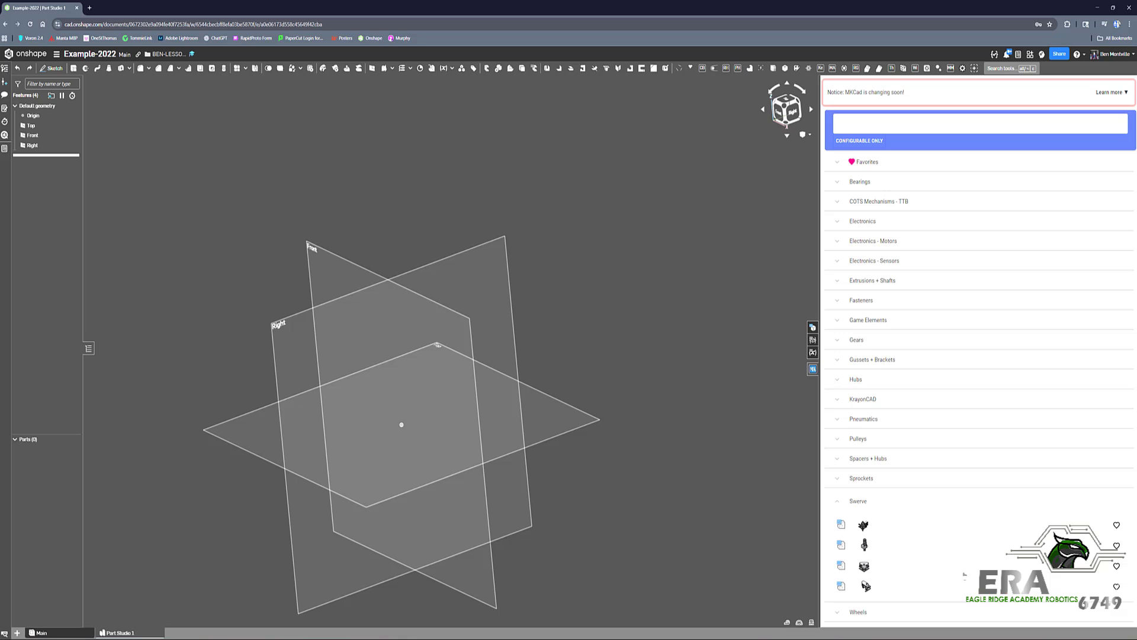
{"action": "left_click", "coordinate": [880, 501]}
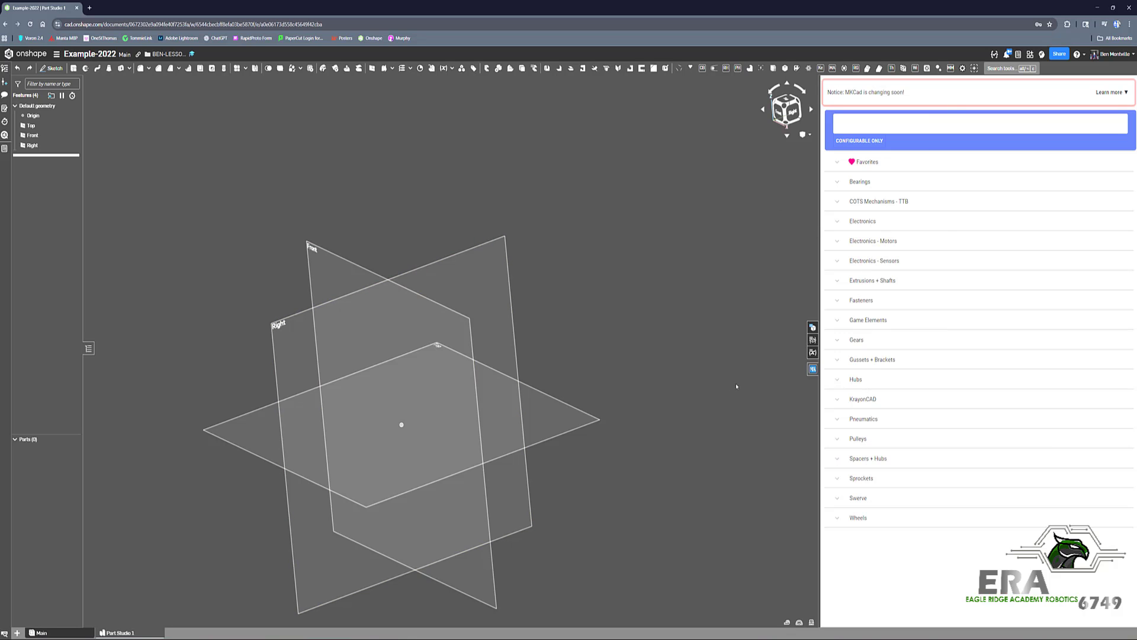
{"action": "left_click", "coordinate": [813, 368]}
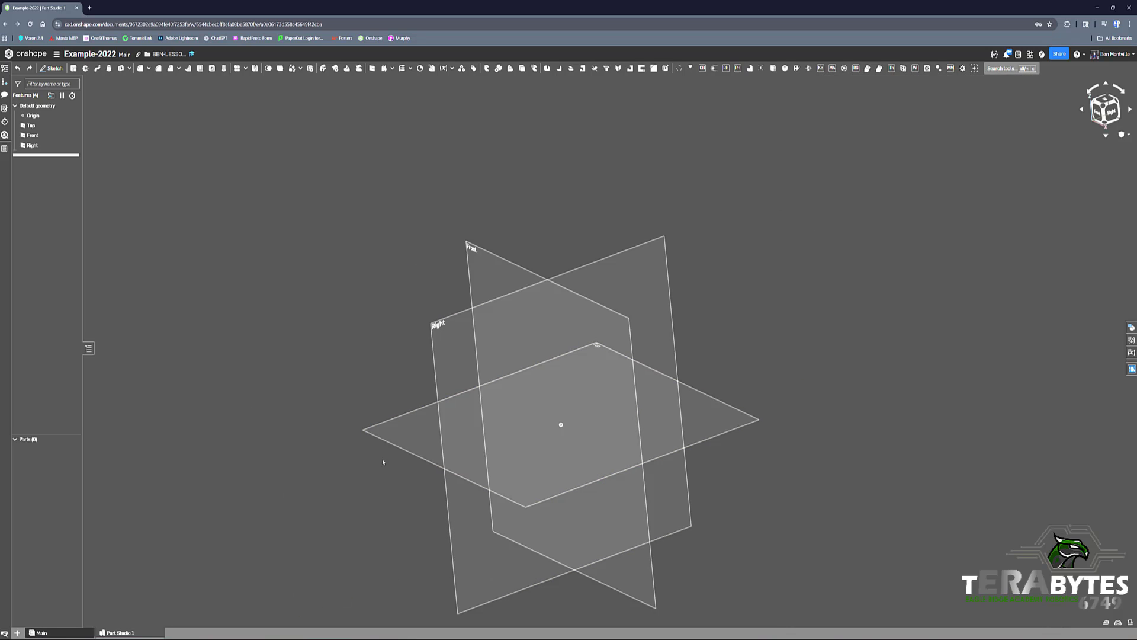
Open the Main assembly and look through its MKCad library's Swerve category, closing the library when done.
{"action": "left_click", "coordinate": [69, 631]}
{"action": "left_click", "coordinate": [1132, 387]}
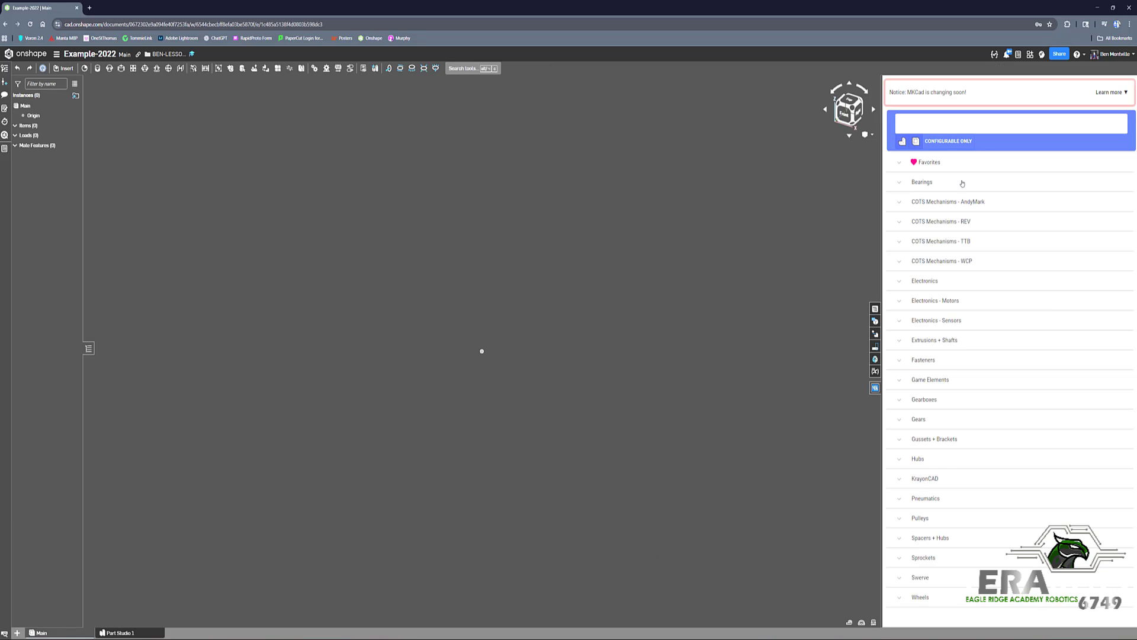
{"action": "left_click", "coordinate": [920, 580]}
{"action": "scroll", "coordinate": [977, 490], "scroll_direction": "down", "scroll_amount": 4}
{"action": "scroll", "coordinate": [960, 356], "scroll_direction": "down", "scroll_amount": 3}
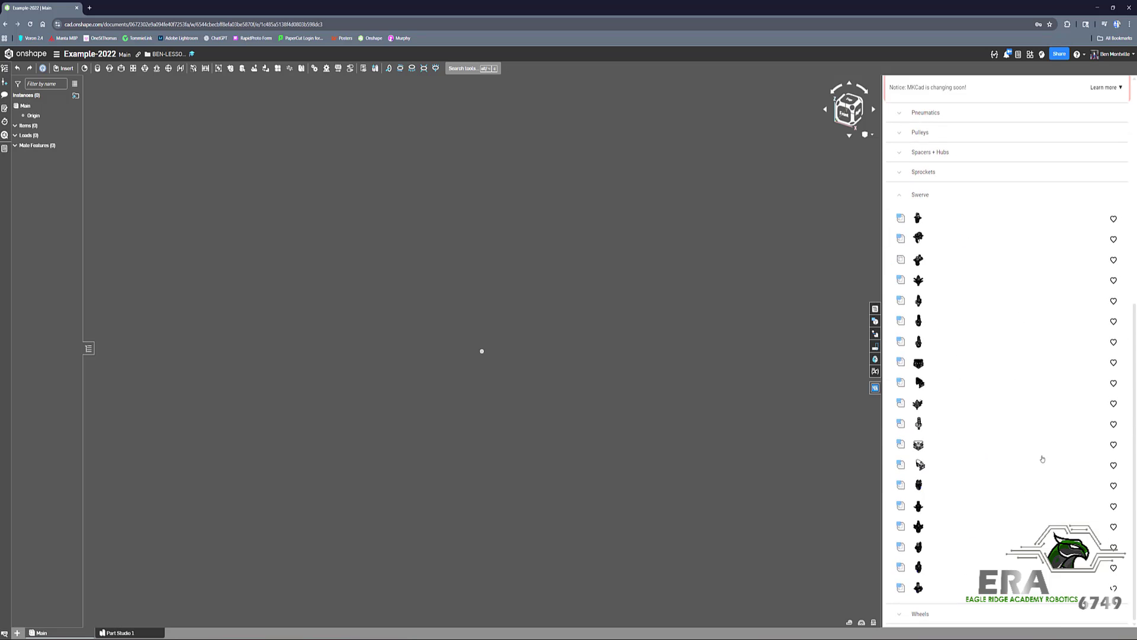
{"action": "left_click", "coordinate": [903, 198]}
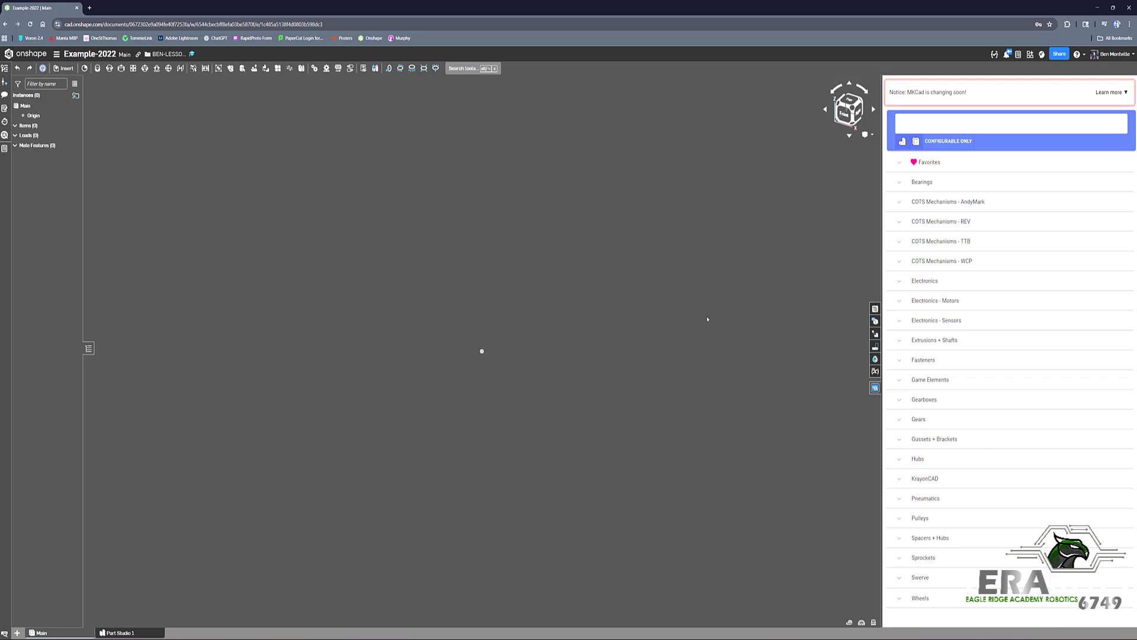
{"action": "left_click", "coordinate": [874, 388]}
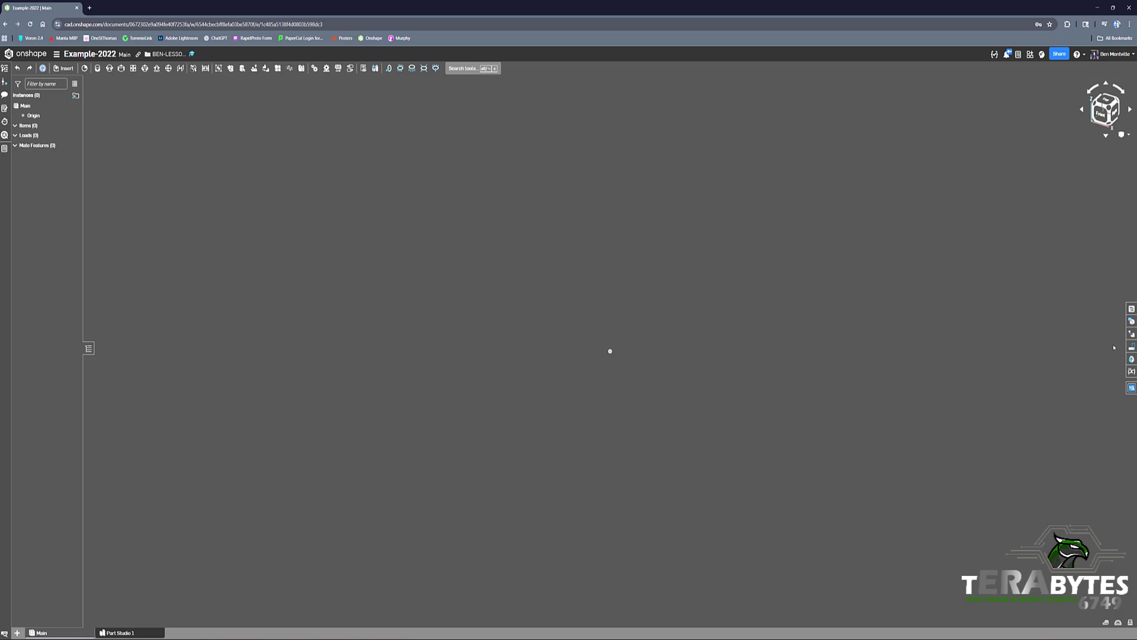
Rename Part Studio 1 as 2d-sketch.
{"action": "left_click", "coordinate": [129, 633]}
{"action": "right_click", "coordinate": [129, 633]}
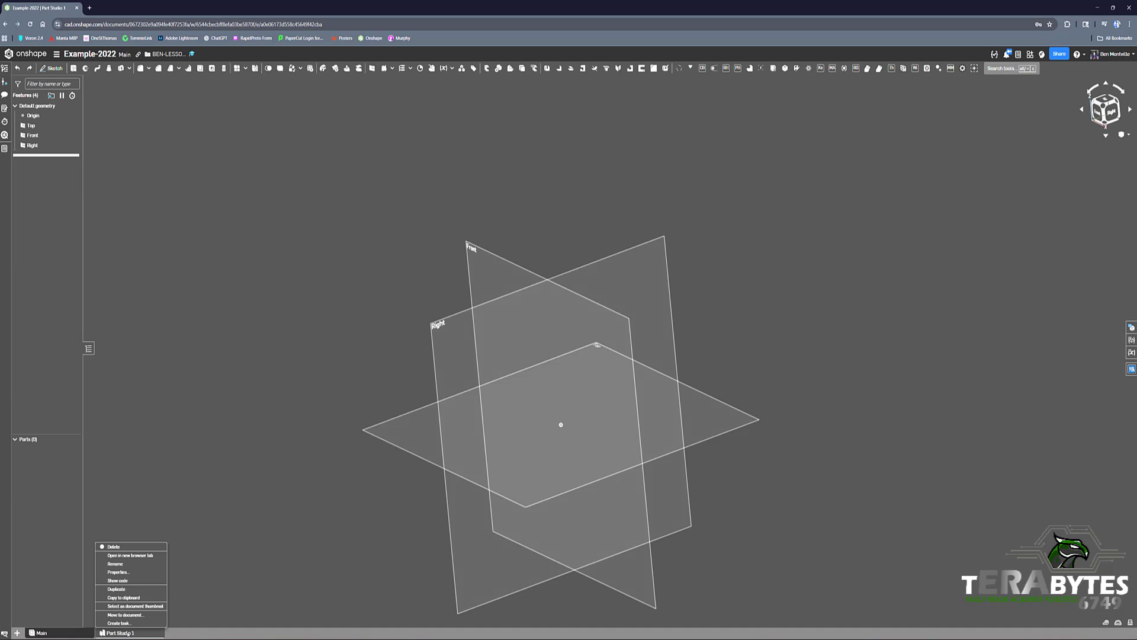
{"action": "left_click", "coordinate": [123, 565]}
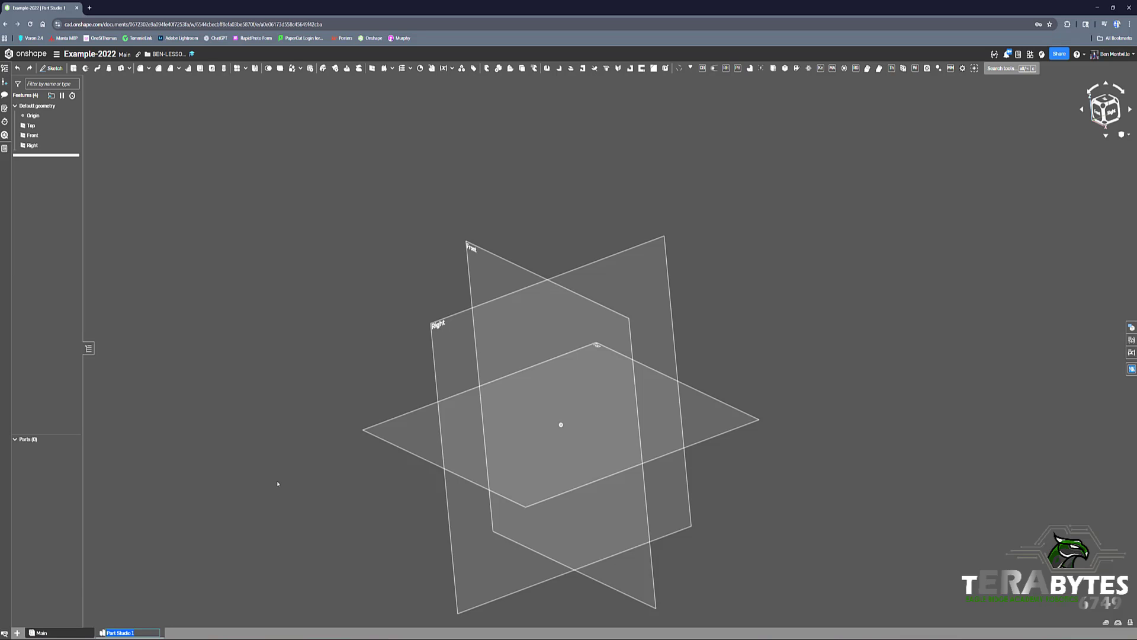
{"action": "type", "text": "2d-sketch"}
{"action": "key", "text": "Return"}
Start a new sketch on the Right plane, viewed straight on from the right.
{"action": "right_click_drag", "start_coordinate": [804, 353], "coordinate": [752, 328]}
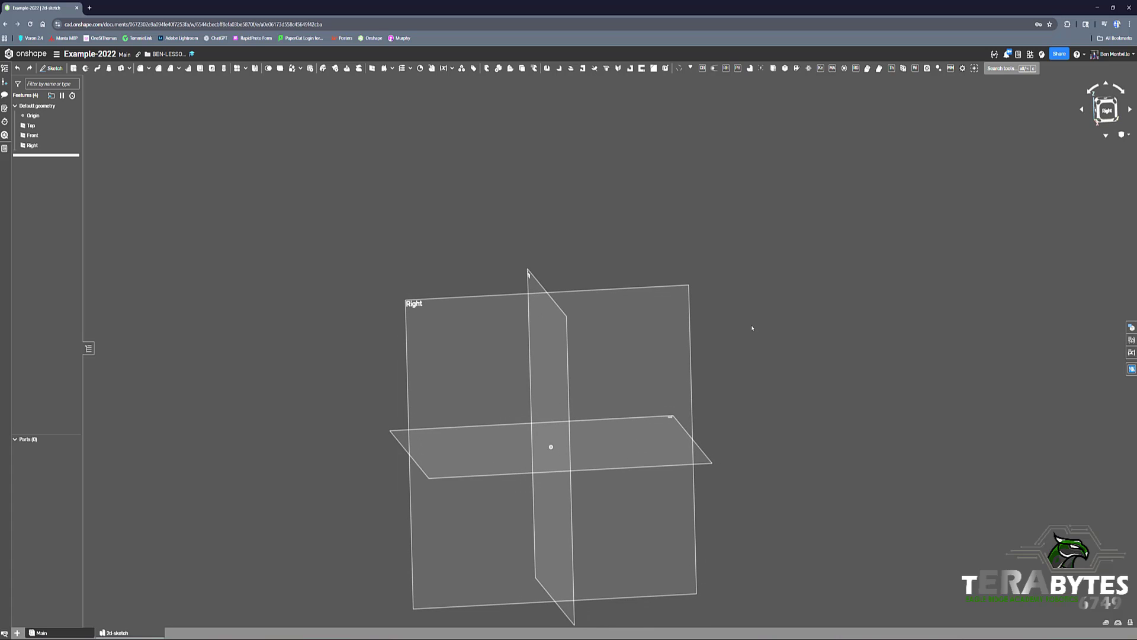
{"action": "left_click", "coordinate": [1106, 111]}
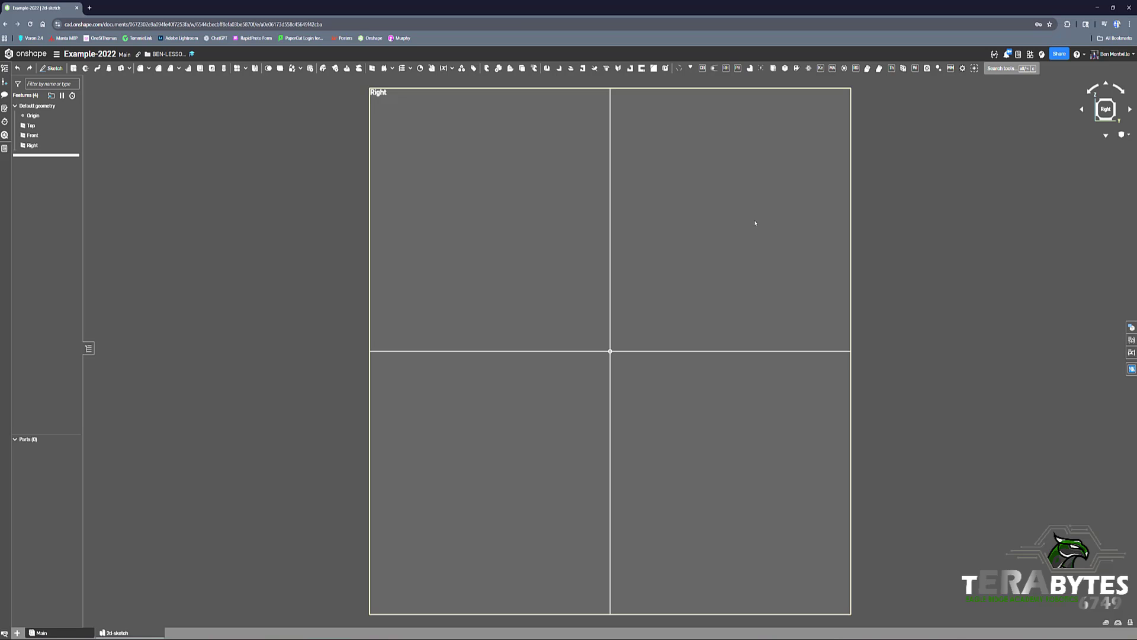
{"action": "left_click", "coordinate": [760, 246]}
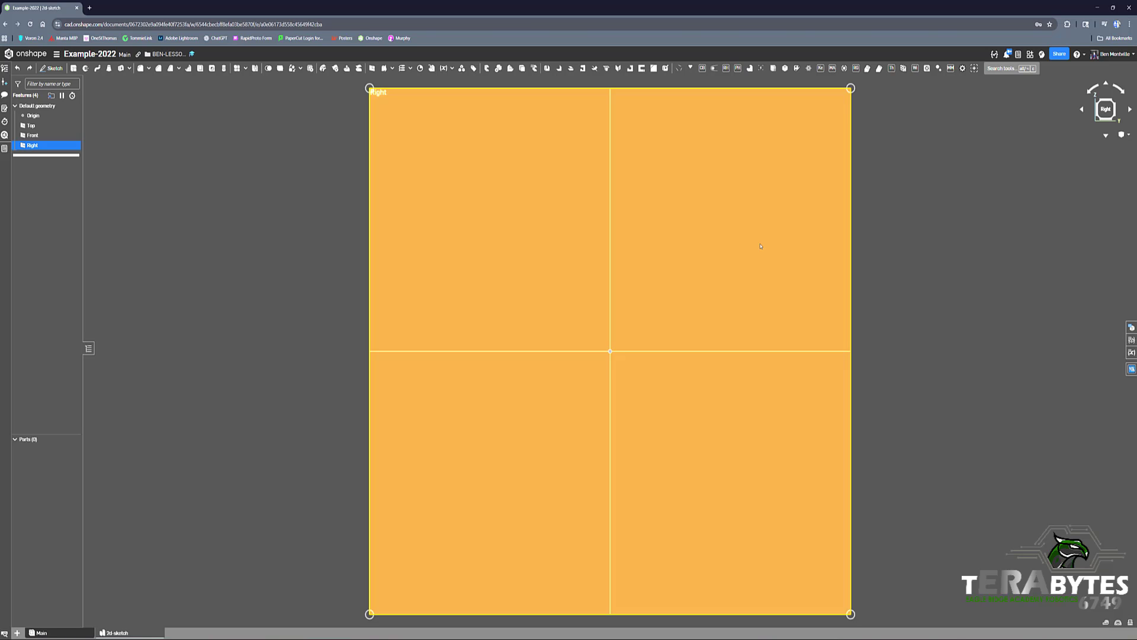
{"action": "key", "text": "shift+s"}
{"action": "scroll", "coordinate": [976, 303], "scroll_direction": "down", "scroll_amount": 5}
{"action": "scroll", "coordinate": [851, 318], "scroll_direction": "up", "scroll_amount": 5}
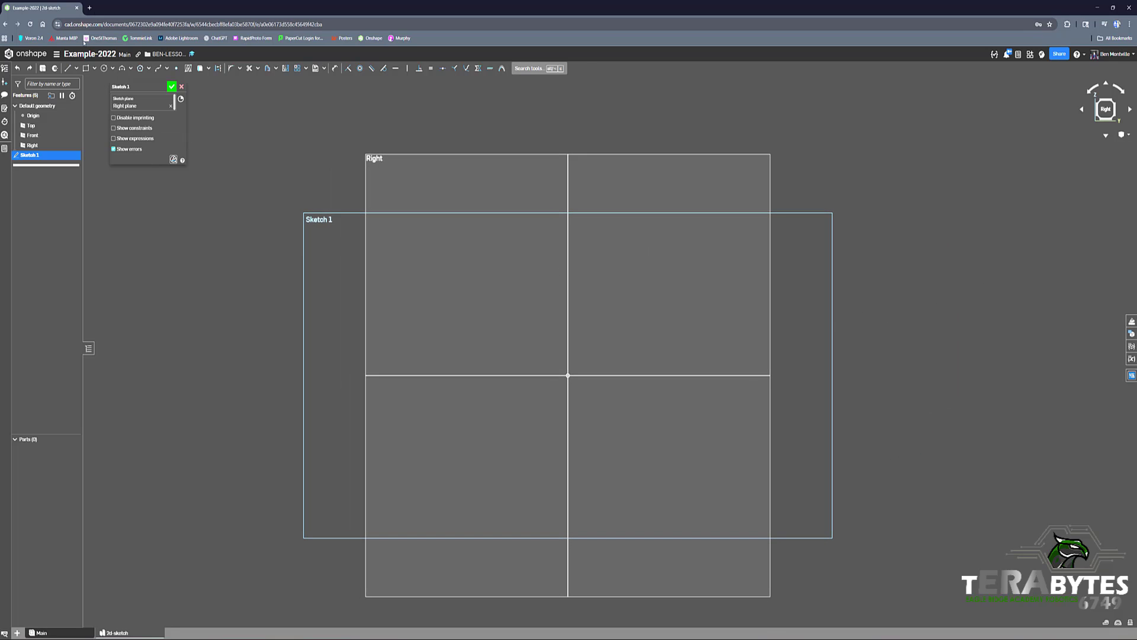
Draw a wide, flat center point rectangle centred on the origin, extending past both sides of the Right plane.
{"action": "left_click", "coordinate": [94, 68]}
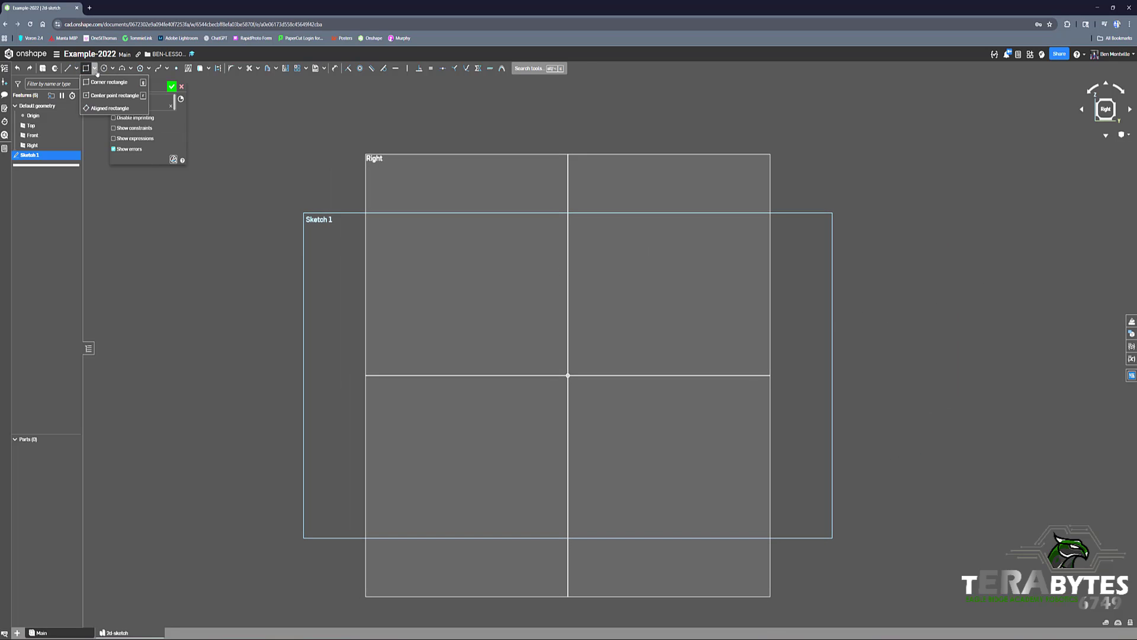
{"action": "left_click", "coordinate": [90, 108]}
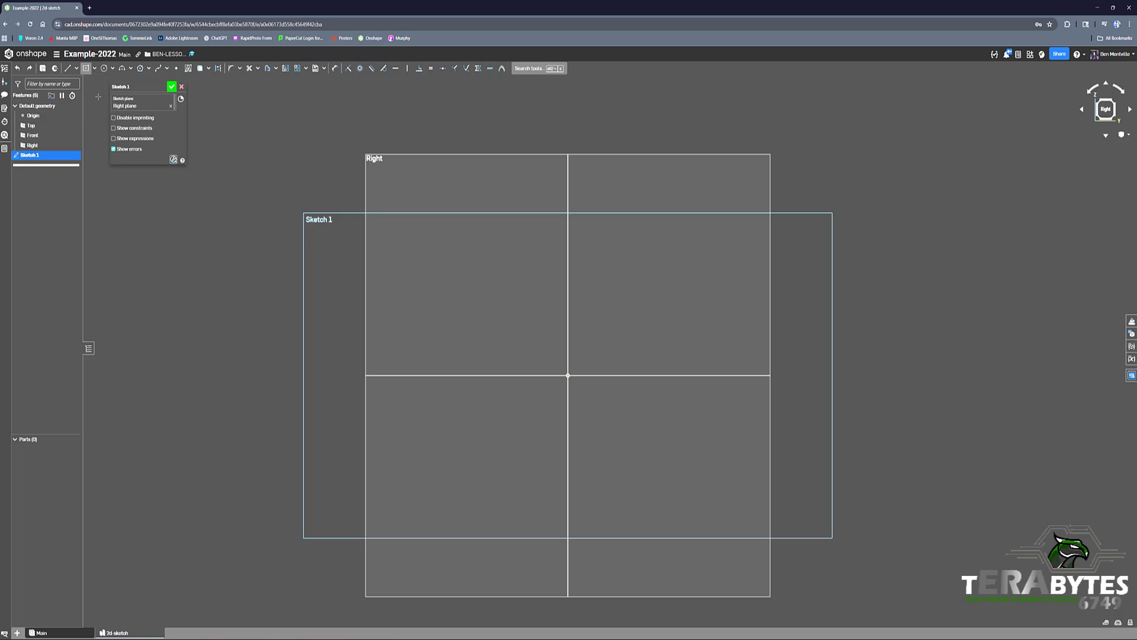
{"action": "left_click", "coordinate": [567, 375]}
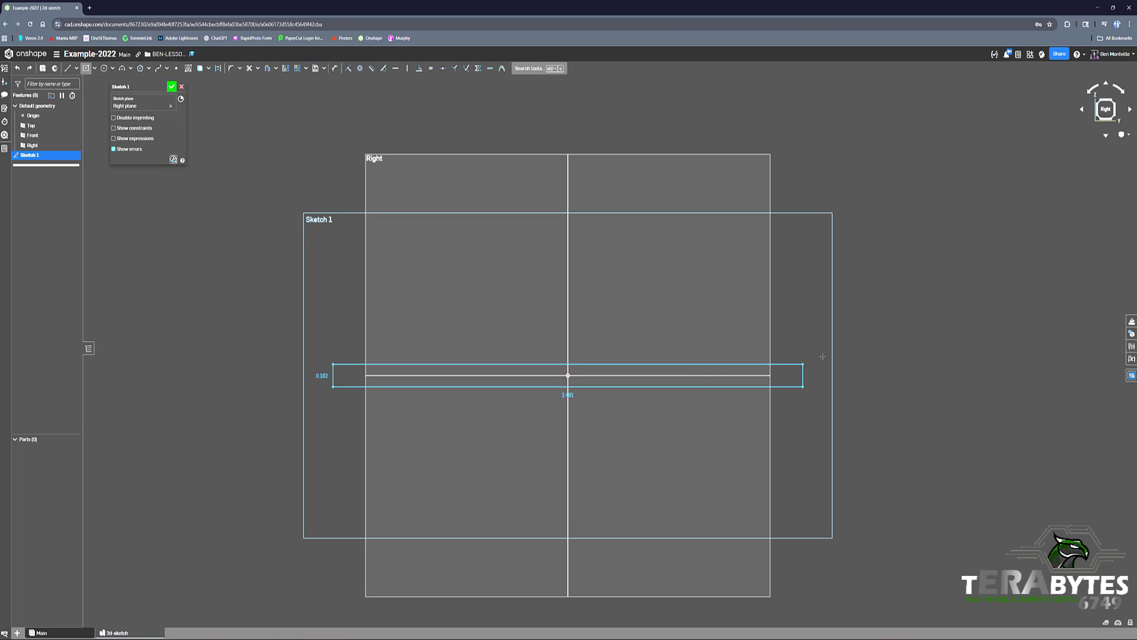
{"action": "left_click", "coordinate": [867, 354]}
Dimension the rectangle's height as 2 in.
{"action": "key", "text": "d"}
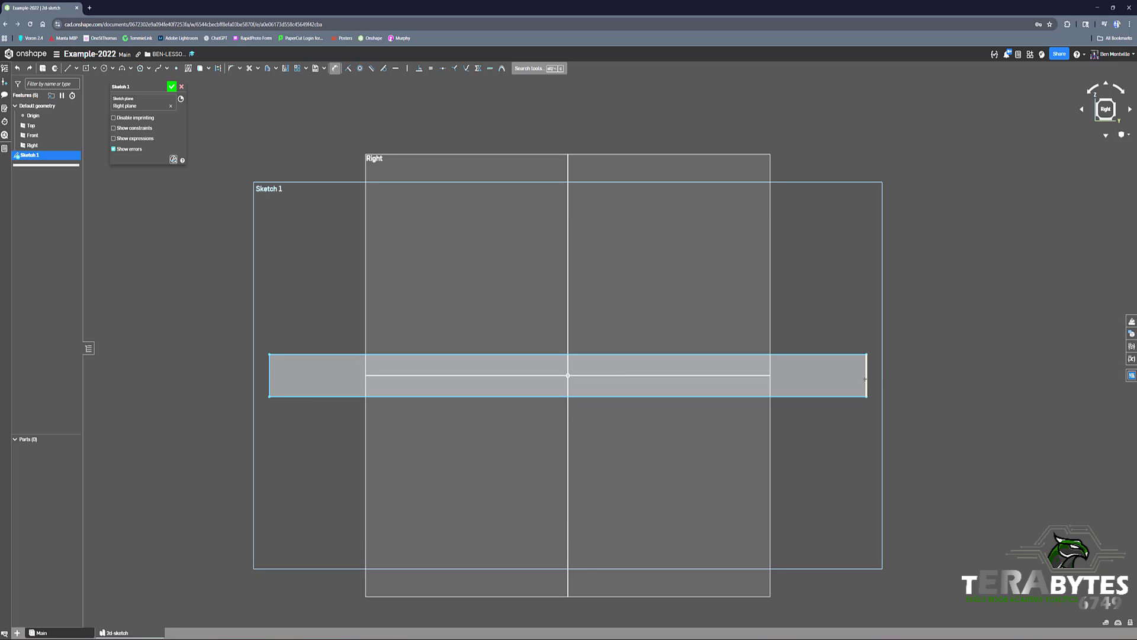
{"action": "left_click", "coordinate": [867, 379]}
{"action": "left_click", "coordinate": [926, 379]}
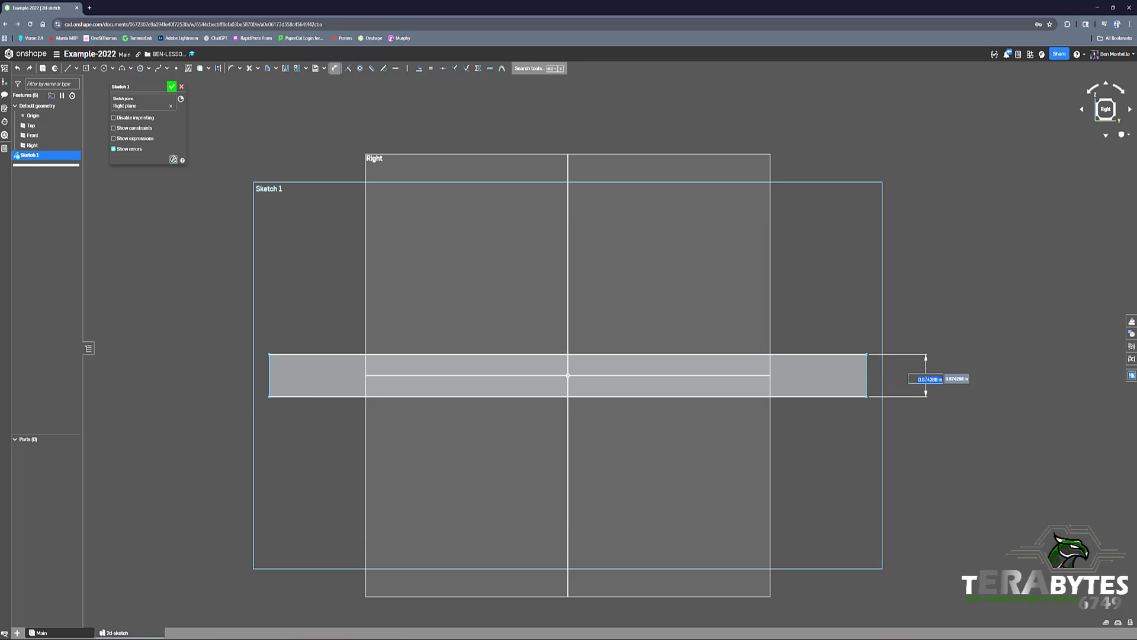
{"action": "type", "text": "2"}
{"action": "key", "text": "Return"}
{"action": "scroll", "coordinate": [634, 393], "scroll_direction": "down", "scroll_amount": 5}
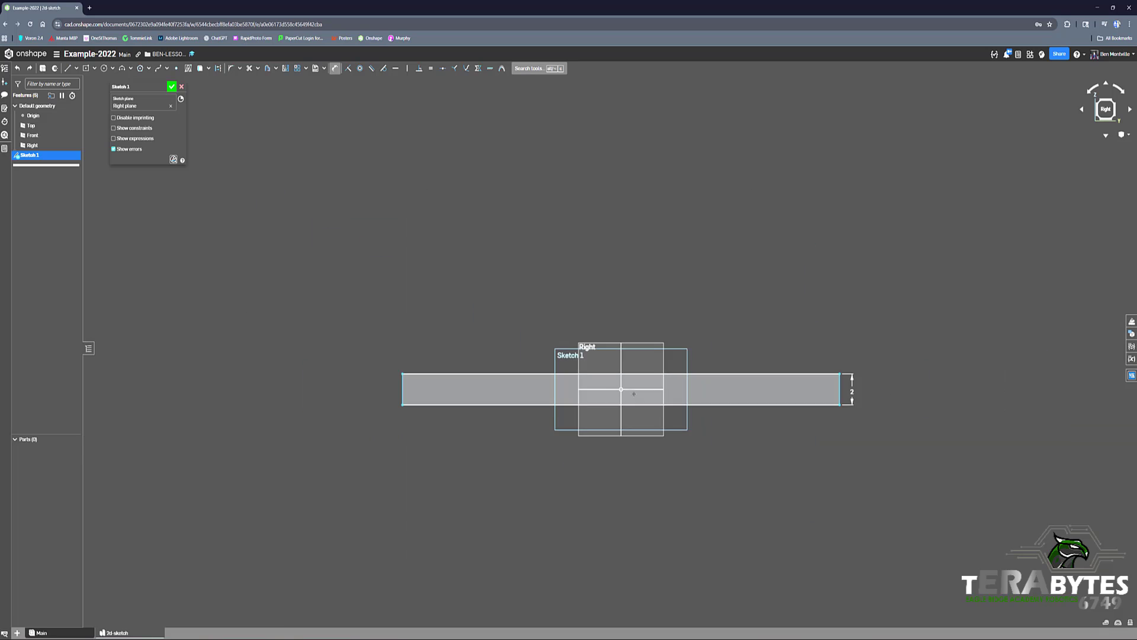
{"action": "scroll", "coordinate": [664, 404], "scroll_direction": "up", "scroll_amount": 2}
{"action": "scroll", "coordinate": [636, 420], "scroll_direction": "down", "scroll_amount": 3}
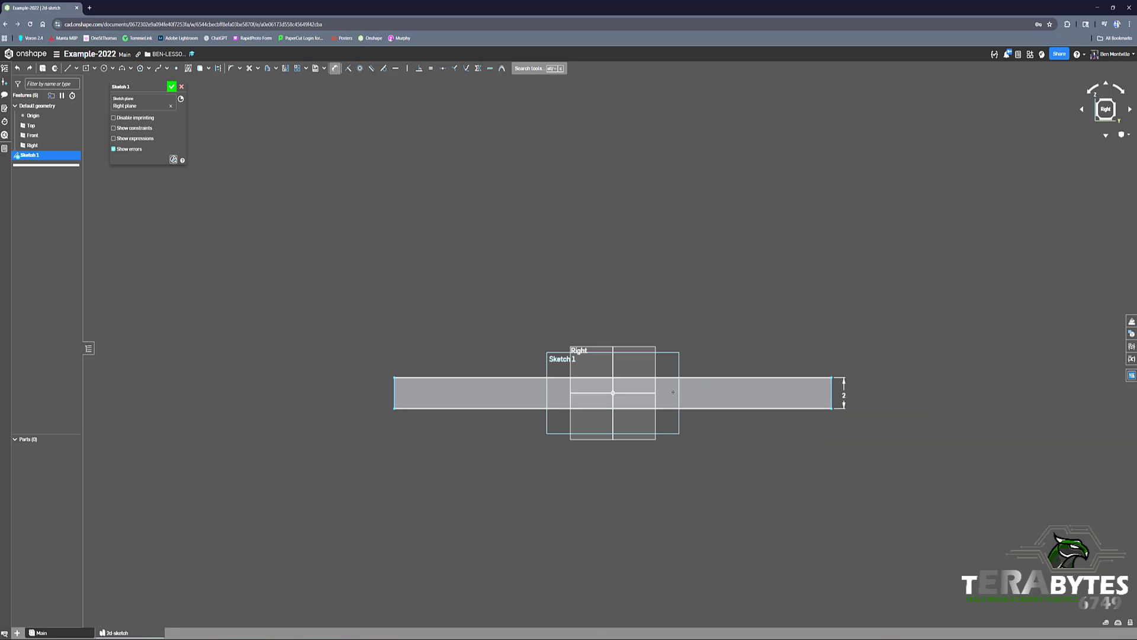
Switch to the Requirements notes in Notepad, check the frame size under Limits, and return to the sketch.
{"action": "key", "text": "alt+Tab"}
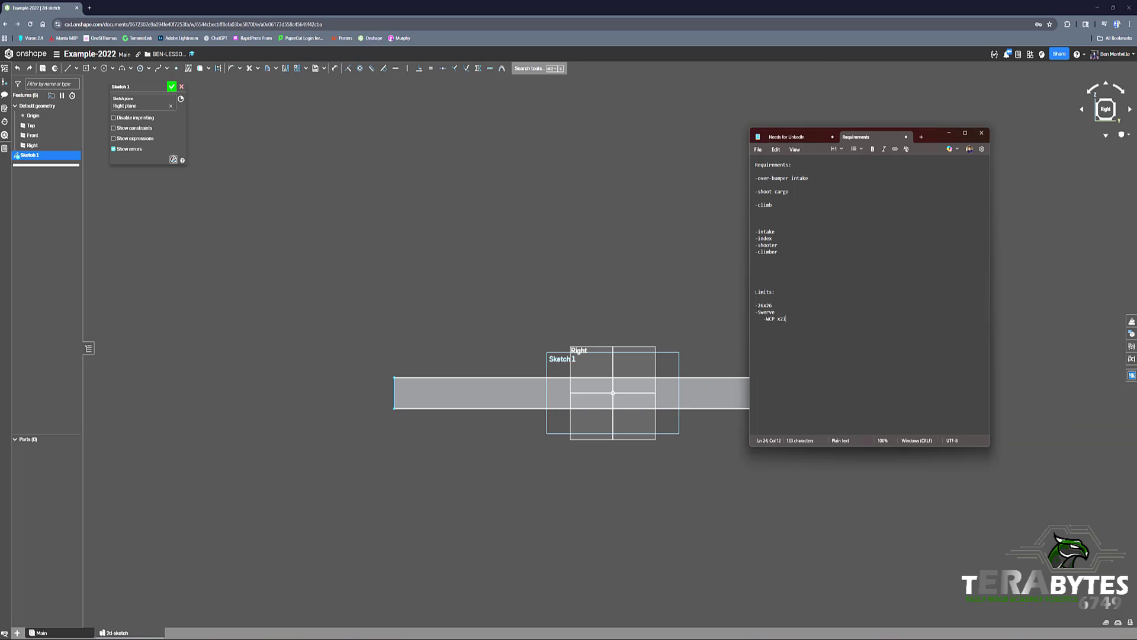
{"action": "left_click_drag", "start_coordinate": [781, 306], "coordinate": [755, 306]}
{"action": "left_click", "coordinate": [756, 307]}
{"action": "left_click", "coordinate": [714, 305]}
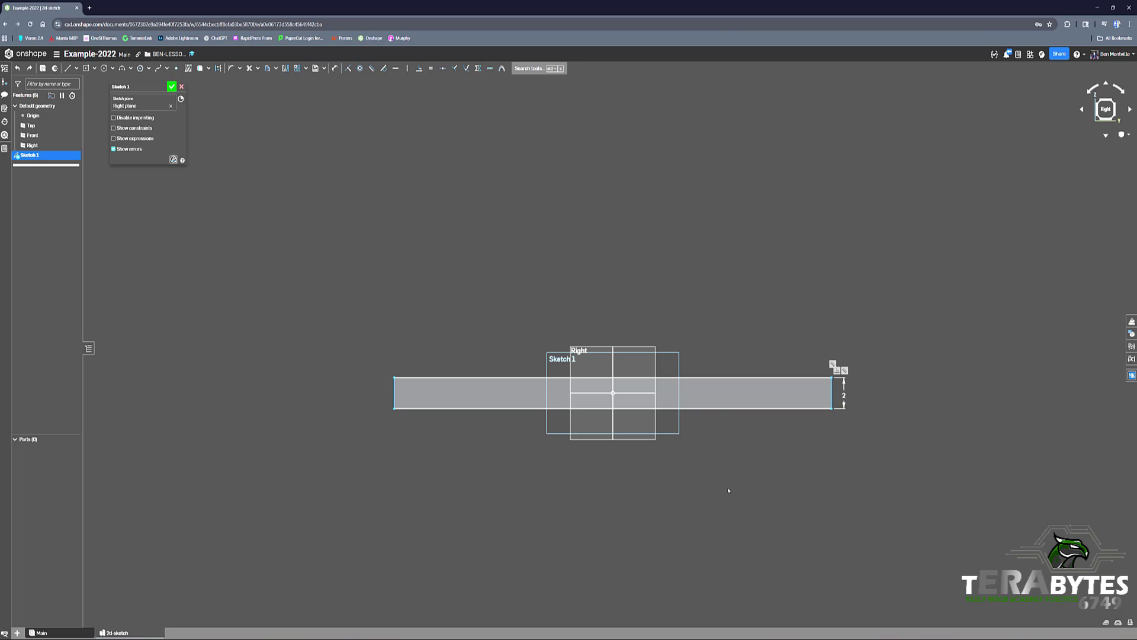
Dimension the frame rectangle's width as 26 in and accept the sketch.
{"action": "key", "text": "u"}
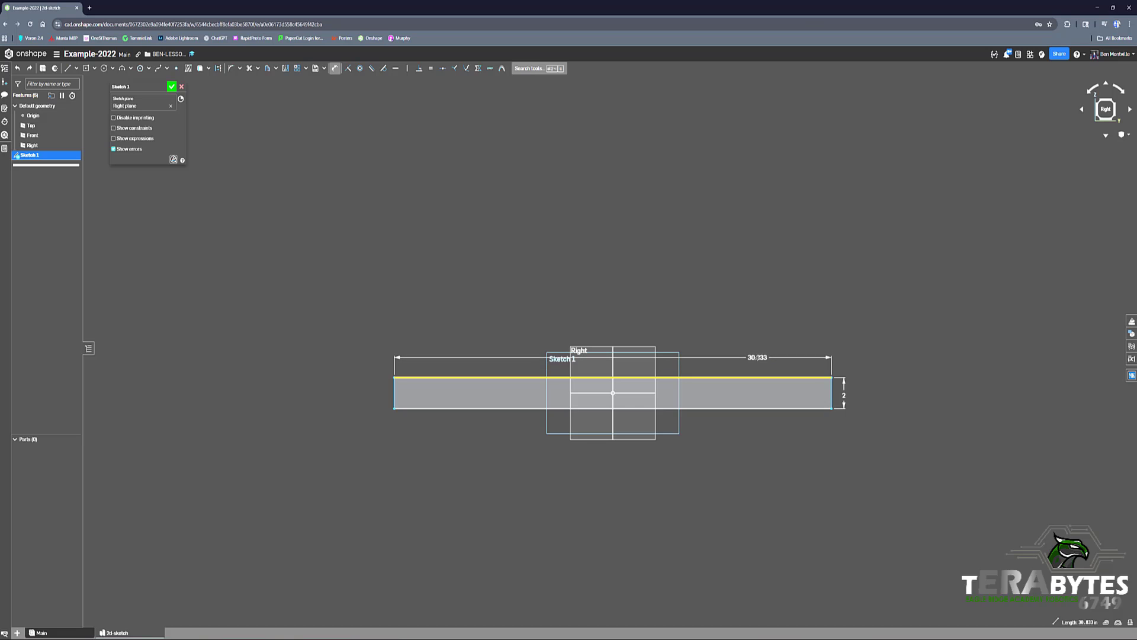
{"action": "double_click", "coordinate": [758, 358]}
{"action": "type", "text": "26"}
{"action": "key", "text": "Return"}
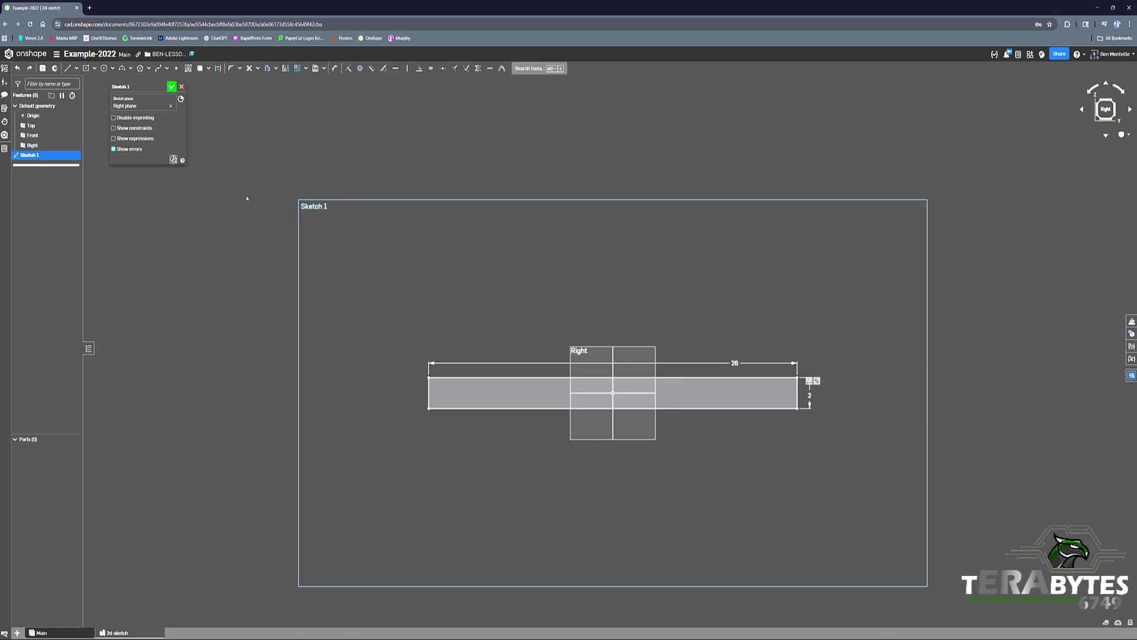
{"action": "left_click", "coordinate": [171, 87]}
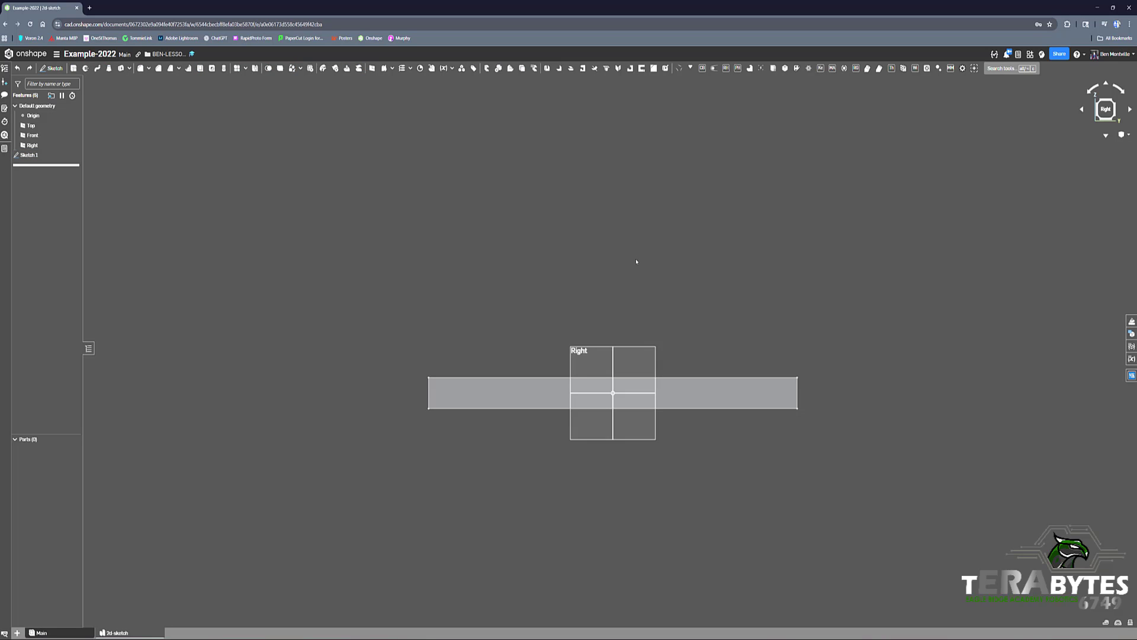
Start a second sketch on the Right plane, over the frame rectangle.
{"action": "scroll", "coordinate": [637, 272], "scroll_direction": "down", "scroll_amount": 1}
{"action": "scroll", "coordinate": [670, 409], "scroll_direction": "up", "scroll_amount": 4}
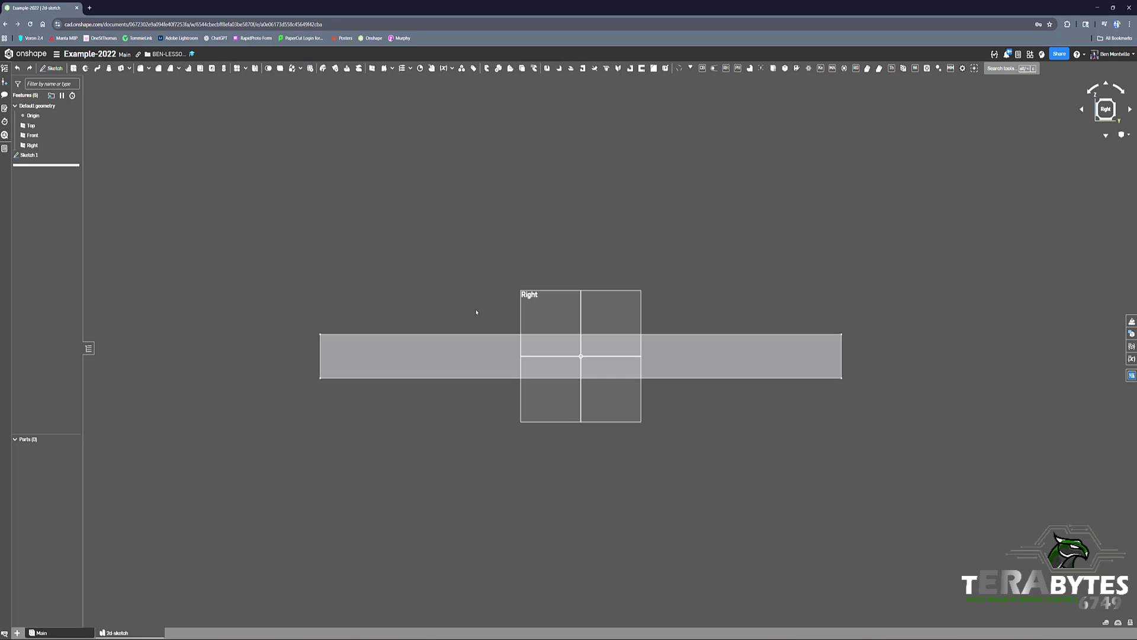
{"action": "scroll", "coordinate": [468, 308], "scroll_direction": "up", "scroll_amount": 1}
{"action": "scroll", "coordinate": [557, 302], "scroll_direction": "down", "scroll_amount": 2}
{"action": "scroll", "coordinate": [640, 292], "scroll_direction": "up", "scroll_amount": 2}
{"action": "scroll", "coordinate": [639, 299], "scroll_direction": "down", "scroll_amount": 2}
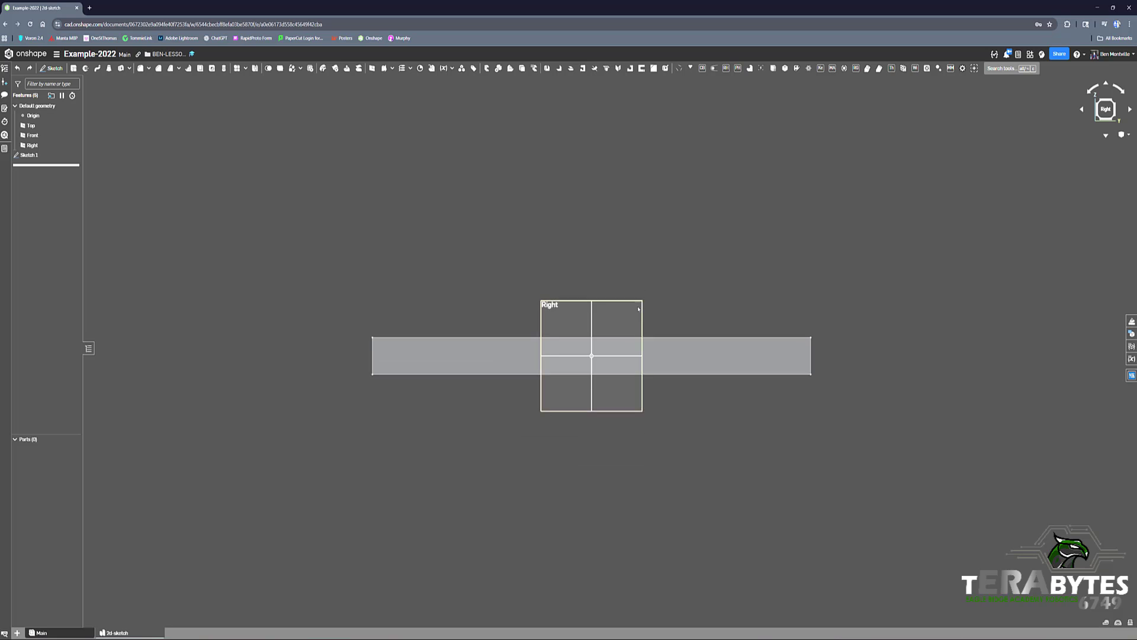
{"action": "left_click", "coordinate": [575, 320]}
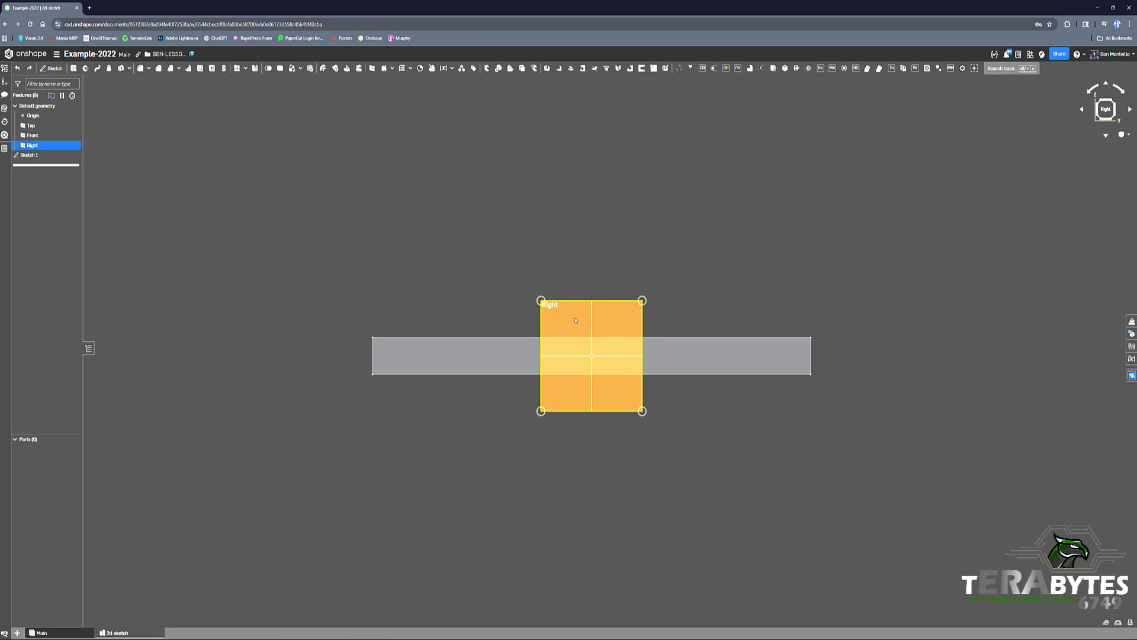
{"action": "key", "text": "shift+s"}
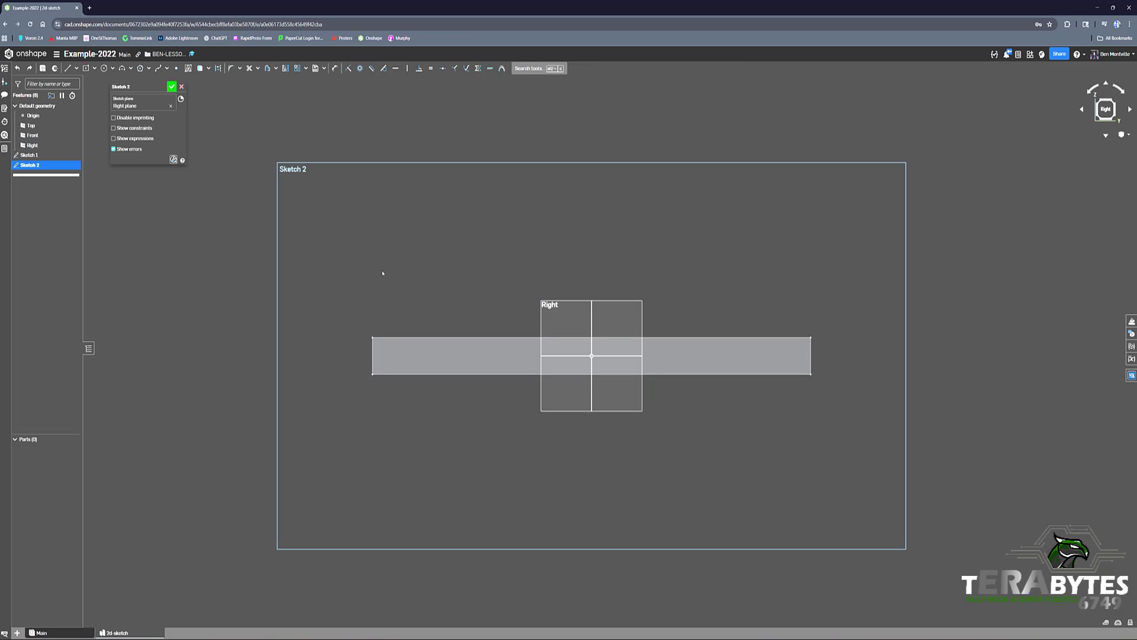
{"action": "middle_click_drag", "start_coordinate": [381, 272], "coordinate": [436, 303]}
{"action": "scroll", "coordinate": [382, 305], "scroll_direction": "up", "scroll_amount": 1}
{"action": "scroll", "coordinate": [381, 305], "scroll_direction": "down", "scroll_amount": 1}
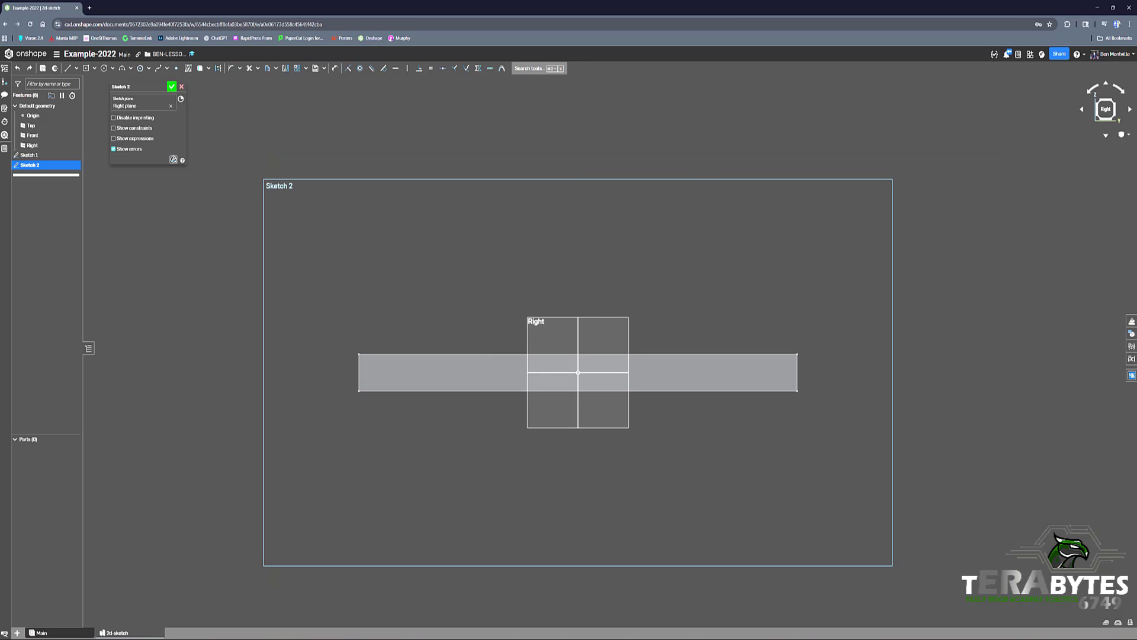
Switch to the Rapid React game manual and open section 9.4 BUMPER Rules from its table of contents.
{"action": "mouse_move", "coordinate": [599, 638]}
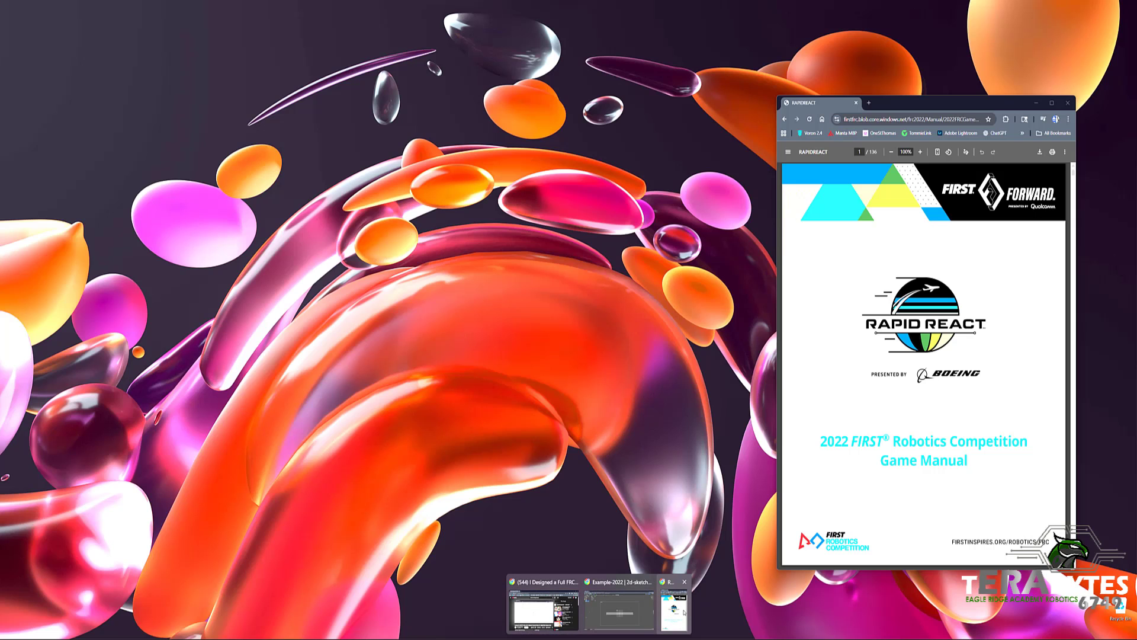
{"action": "left_click", "coordinate": [685, 609]}
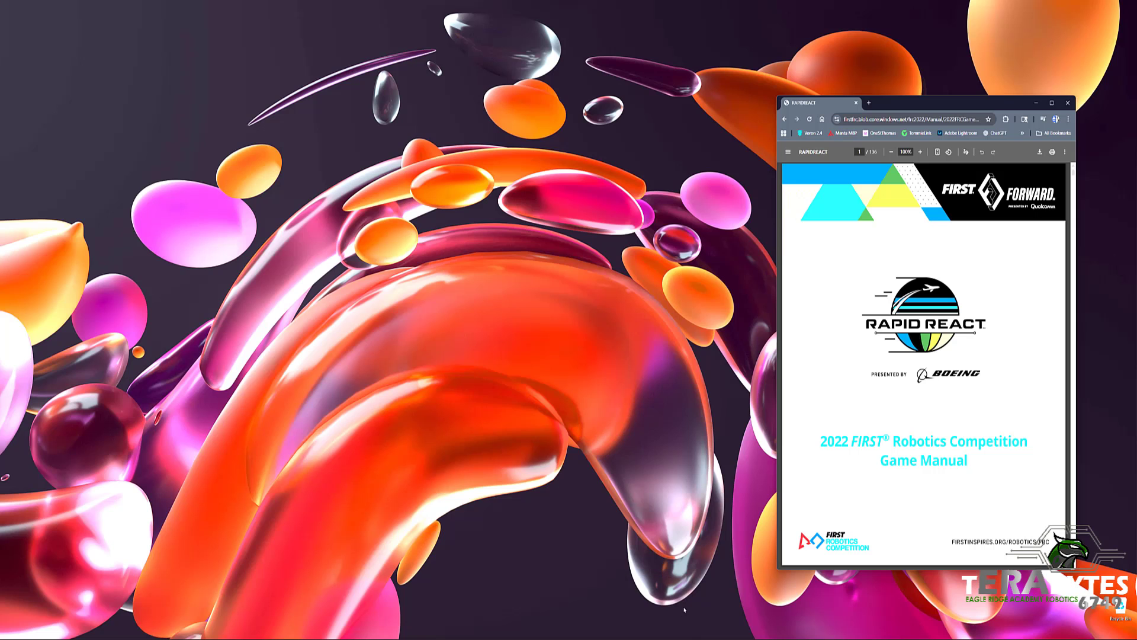
{"action": "scroll", "coordinate": [970, 287], "scroll_direction": "down", "scroll_amount": 6}
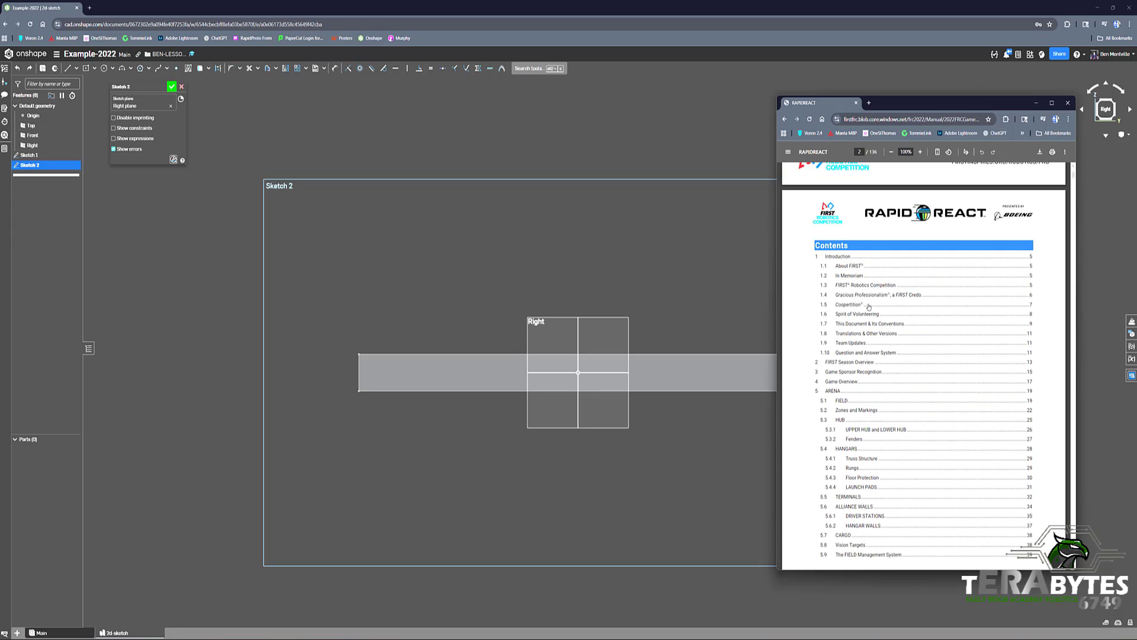
{"action": "scroll", "coordinate": [856, 374], "scroll_direction": "down", "scroll_amount": 1}
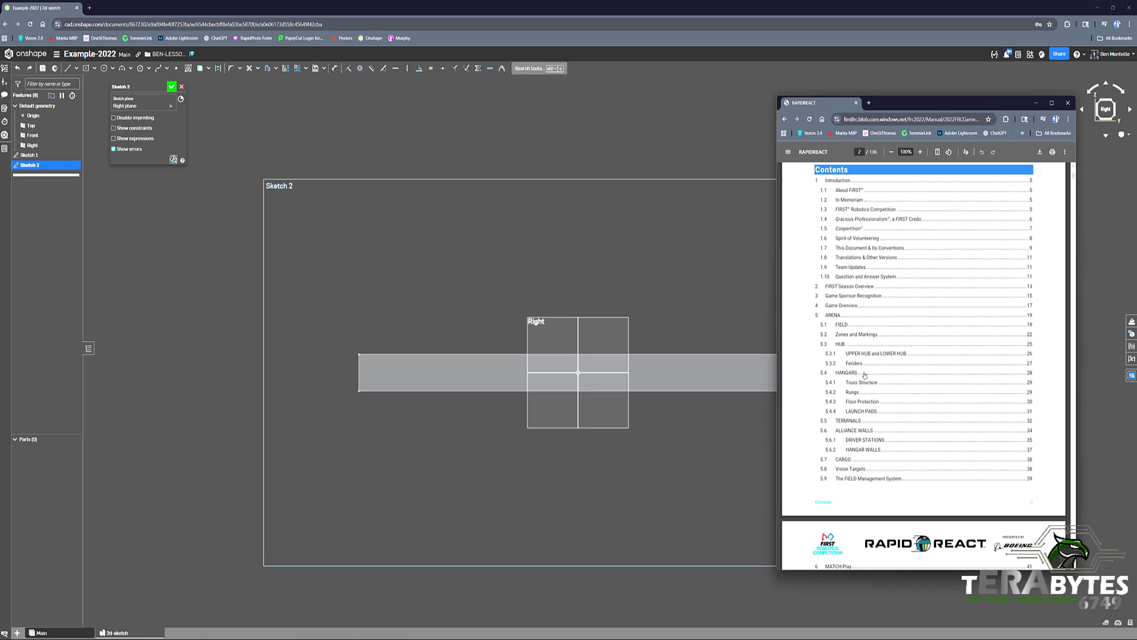
{"action": "scroll", "coordinate": [869, 367], "scroll_direction": "down", "scroll_amount": 3}
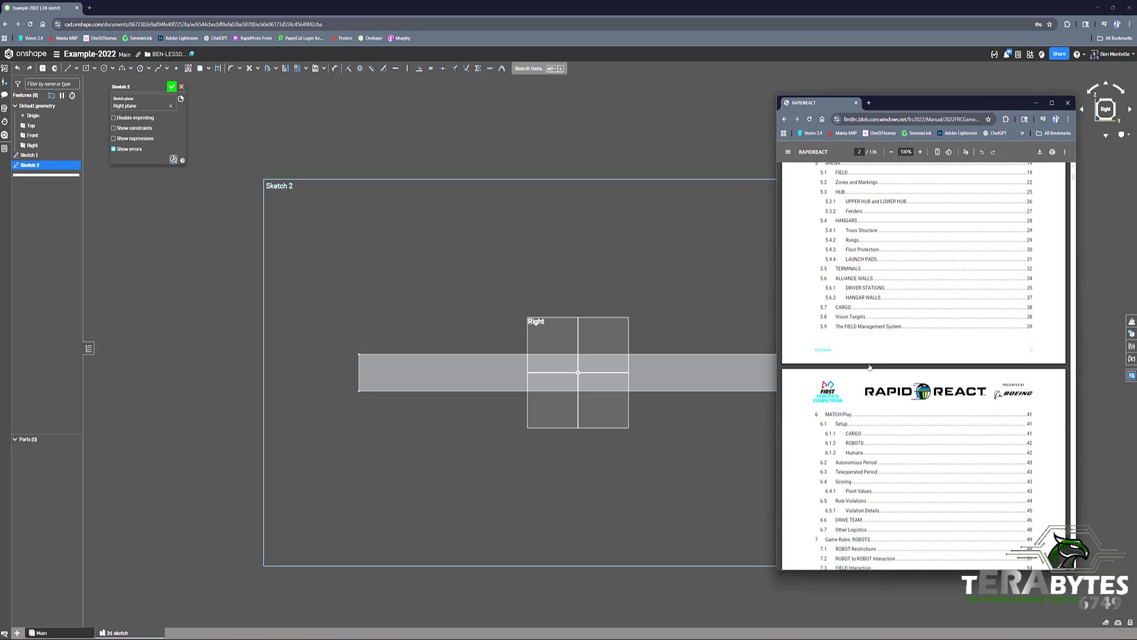
{"action": "scroll", "coordinate": [870, 363], "scroll_direction": "down", "scroll_amount": 1}
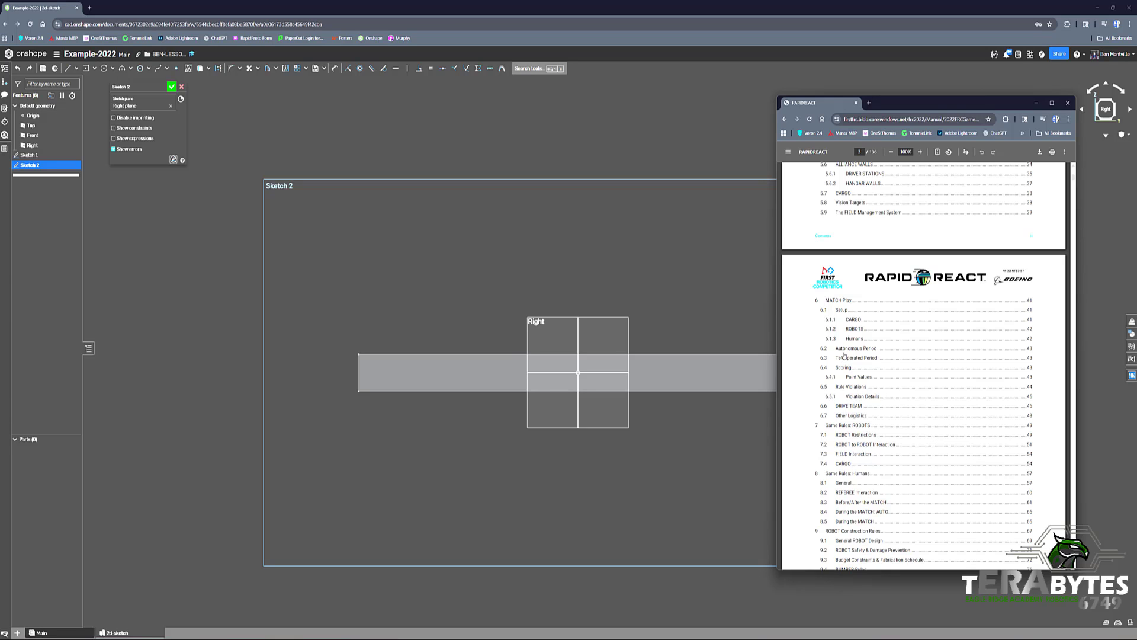
{"action": "scroll", "coordinate": [851, 361], "scroll_direction": "down", "scroll_amount": 1}
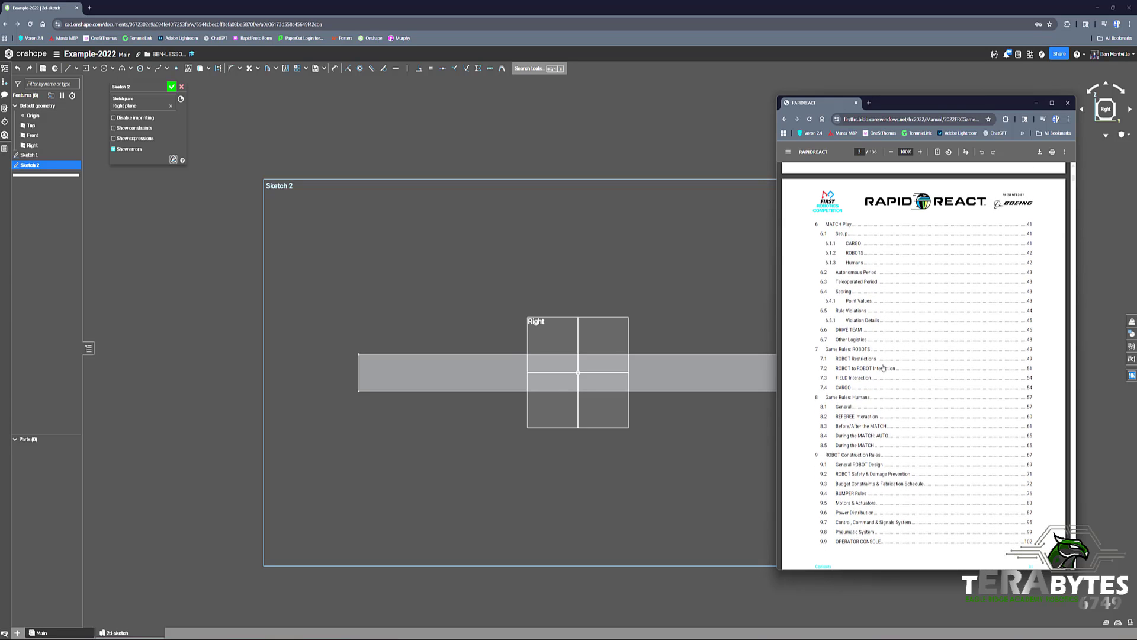
{"action": "left_click", "coordinate": [858, 495]}
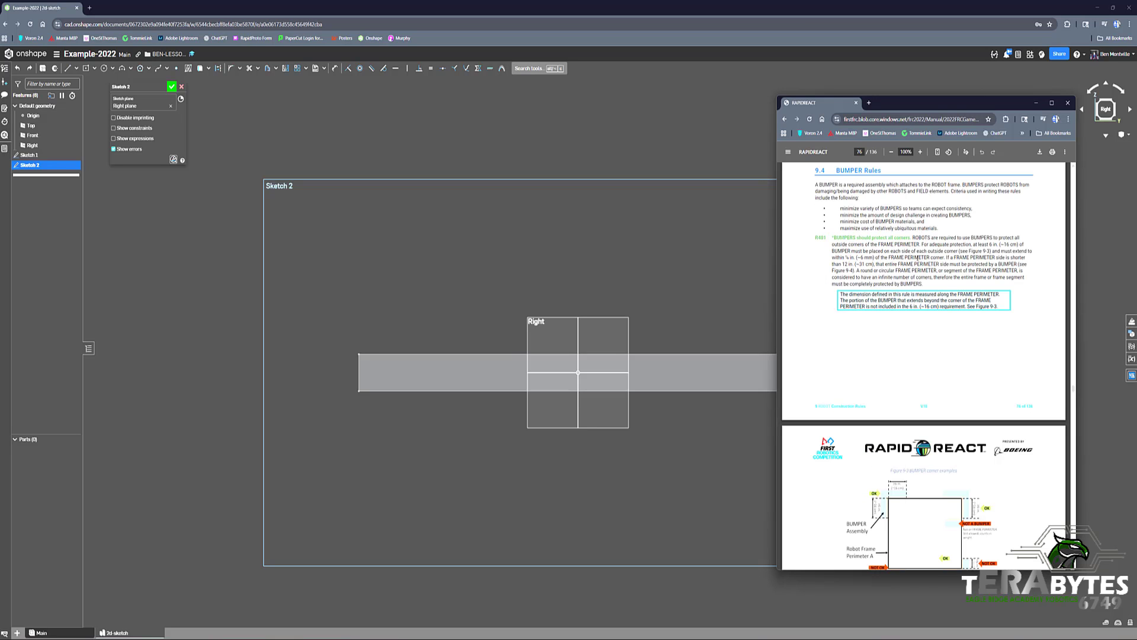
Examine the manual's bumper rules and figures for the bumper zone height and the plywood backing size in rule R408.
{"action": "scroll", "coordinate": [917, 259], "scroll_direction": "down", "scroll_amount": 2}
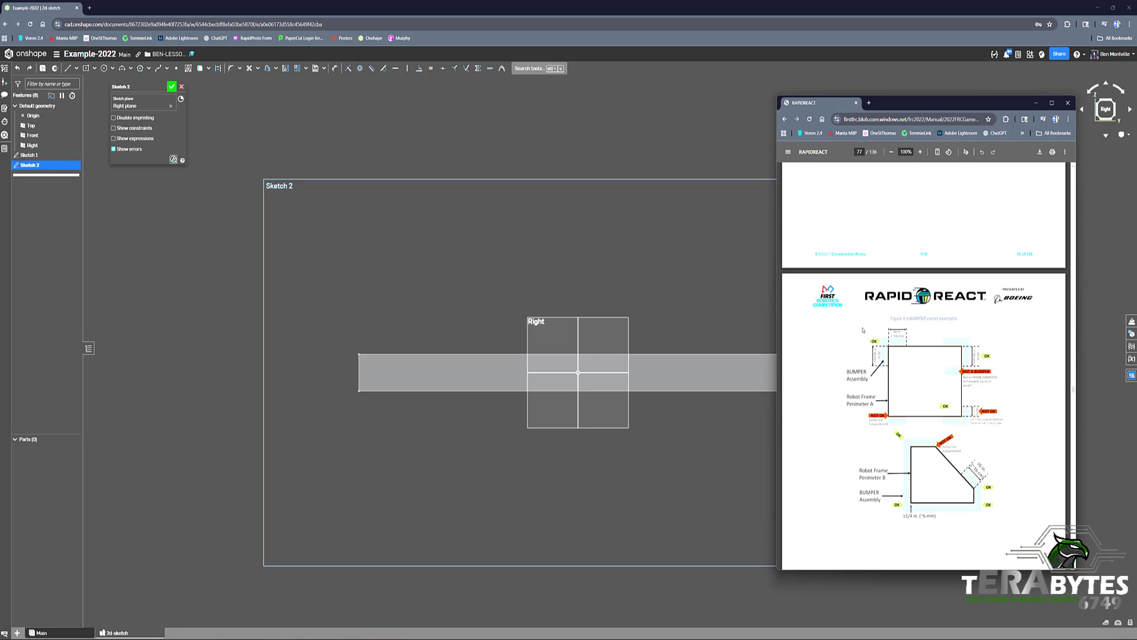
{"action": "scroll", "coordinate": [883, 398], "scroll_direction": "down", "scroll_amount": 2}
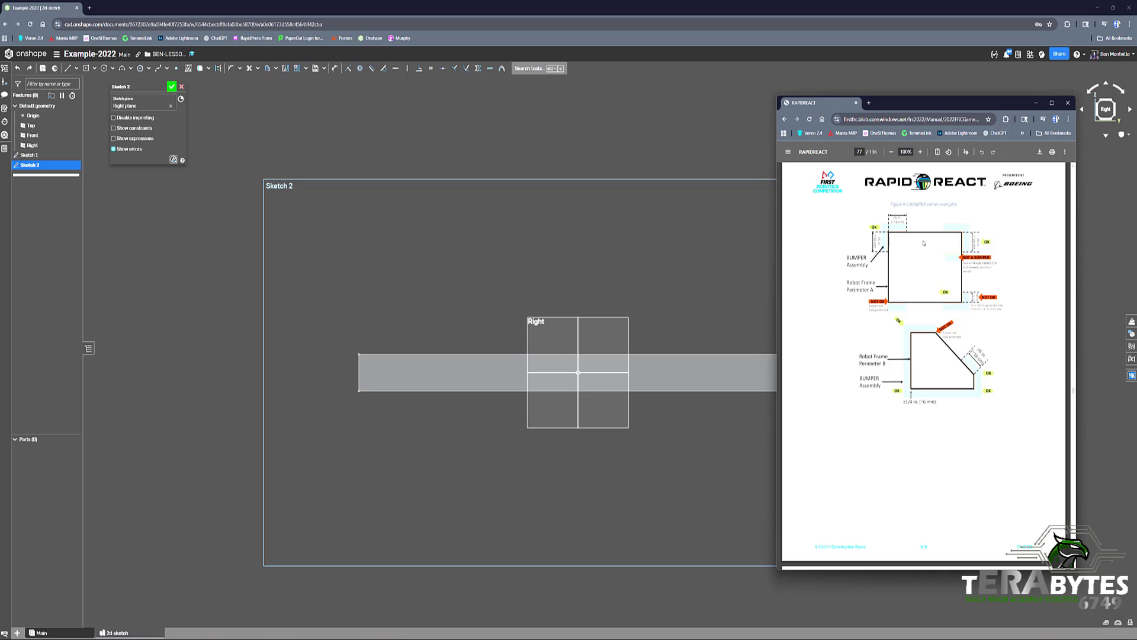
{"action": "scroll", "coordinate": [889, 320], "scroll_direction": "down", "scroll_amount": 7}
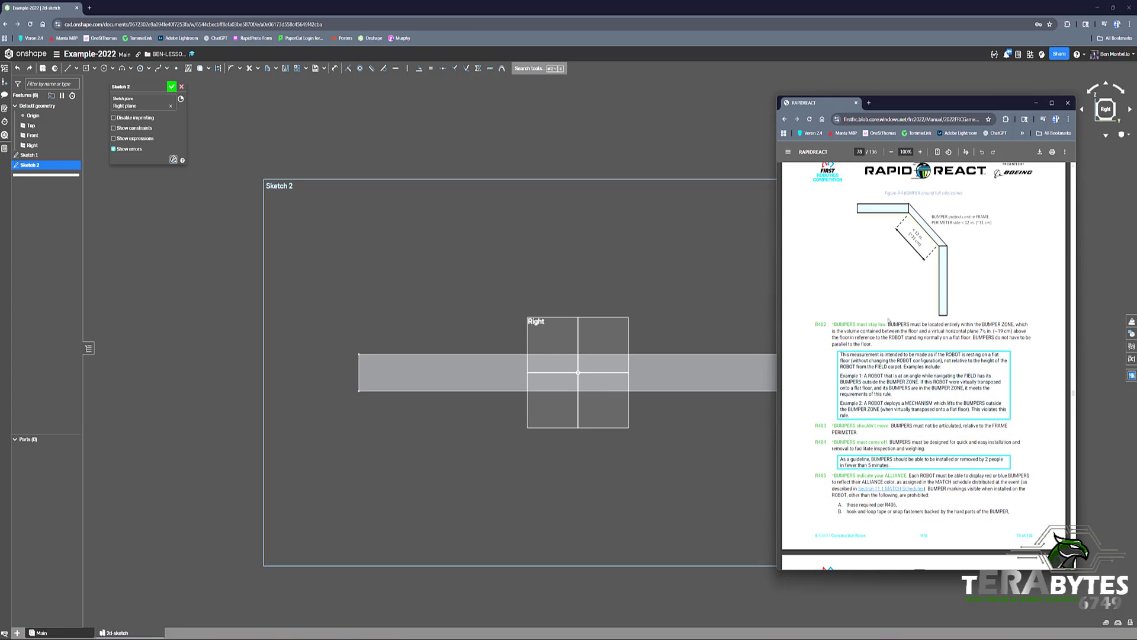
{"action": "scroll", "coordinate": [994, 208], "scroll_direction": "down", "scroll_amount": 5}
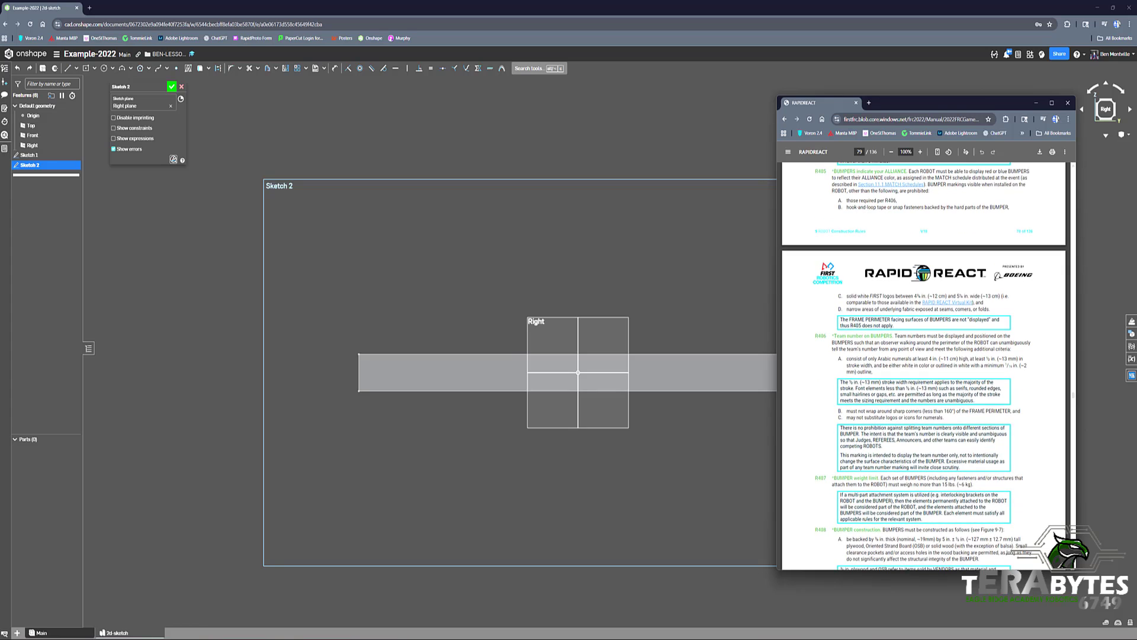
{"action": "scroll", "coordinate": [911, 276], "scroll_direction": "down", "scroll_amount": 3}
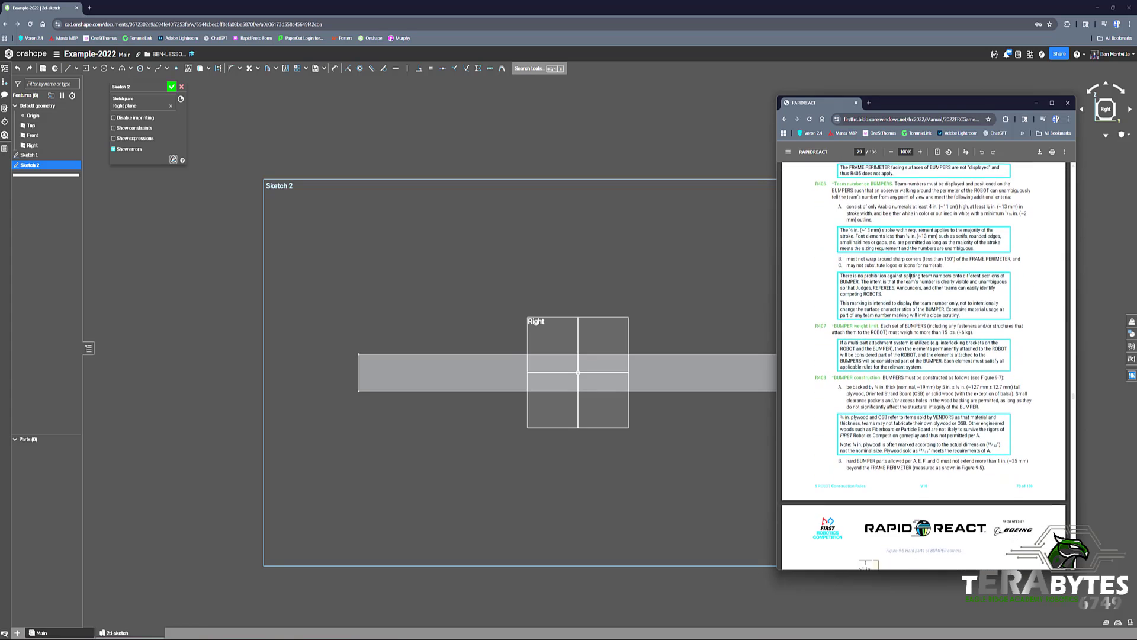
{"action": "scroll", "coordinate": [912, 278], "scroll_direction": "down", "scroll_amount": 4}
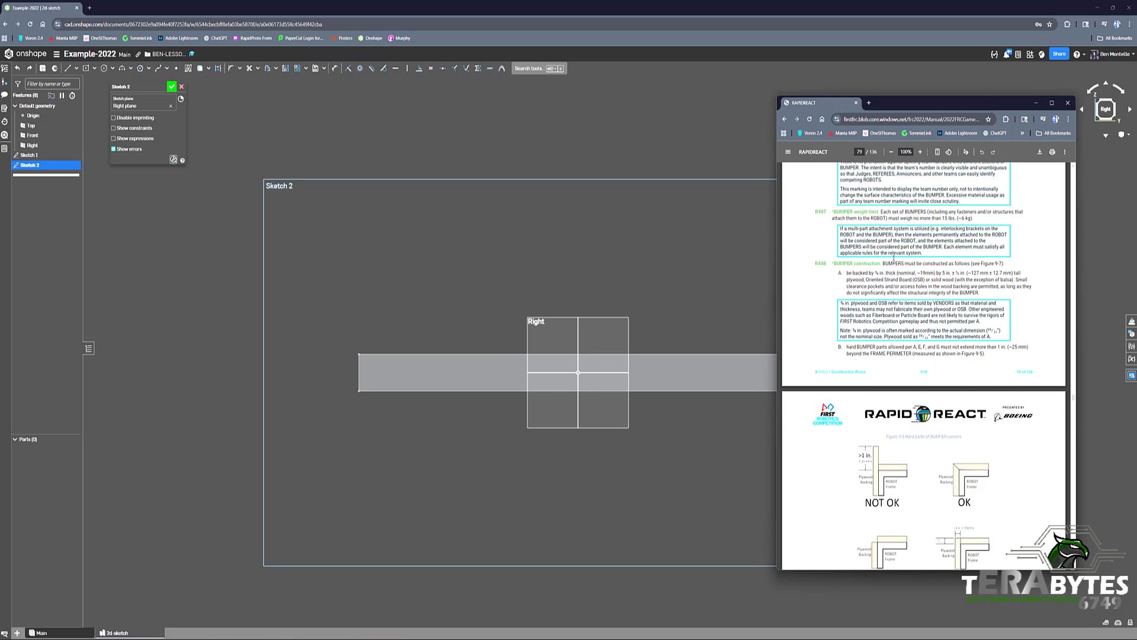
{"action": "left_click_drag", "start_coordinate": [882, 263], "coordinate": [950, 265]}
{"action": "left_click", "coordinate": [987, 265]}
{"action": "scroll", "coordinate": [976, 274], "scroll_direction": "up", "scroll_amount": 6}
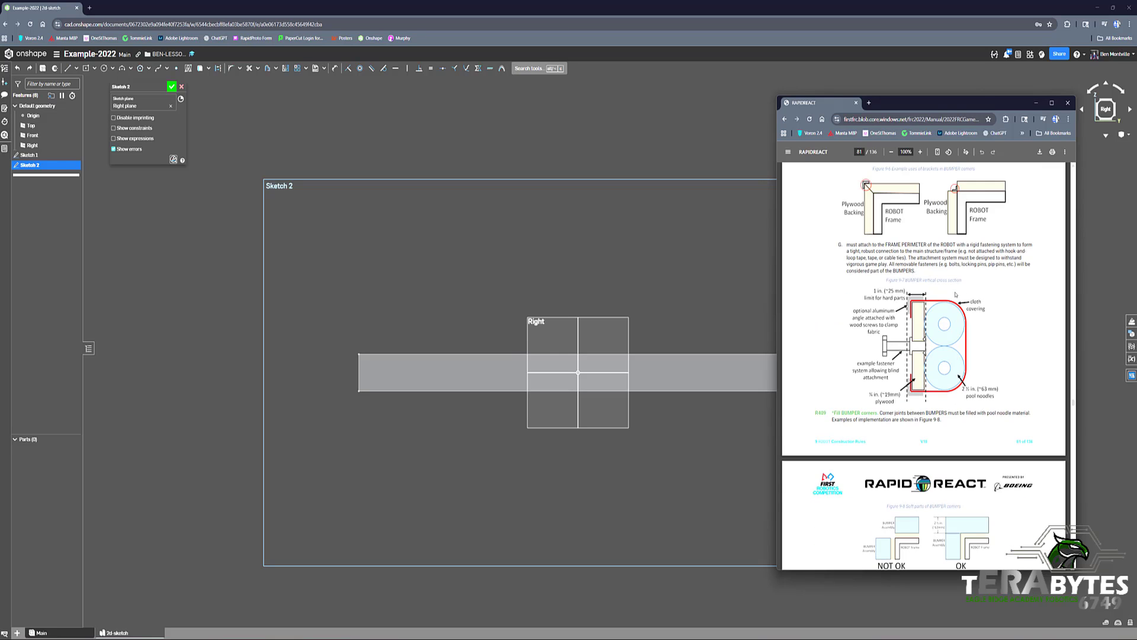
{"action": "scroll", "coordinate": [956, 295], "scroll_direction": "up", "scroll_amount": 15}
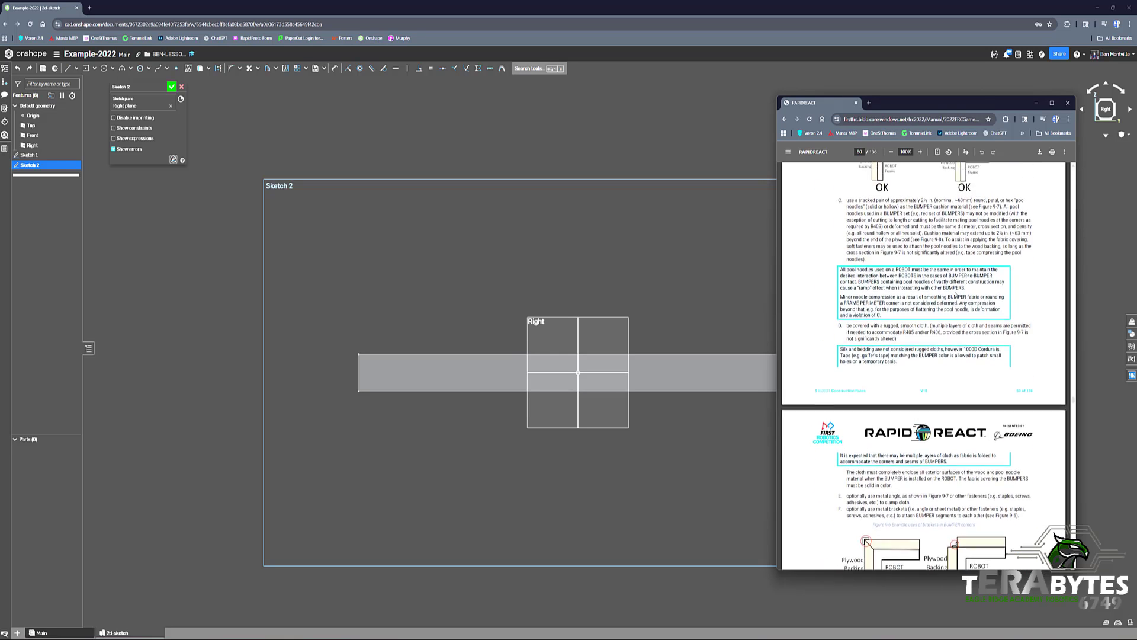
{"action": "scroll", "coordinate": [955, 294], "scroll_direction": "up", "scroll_amount": 6}
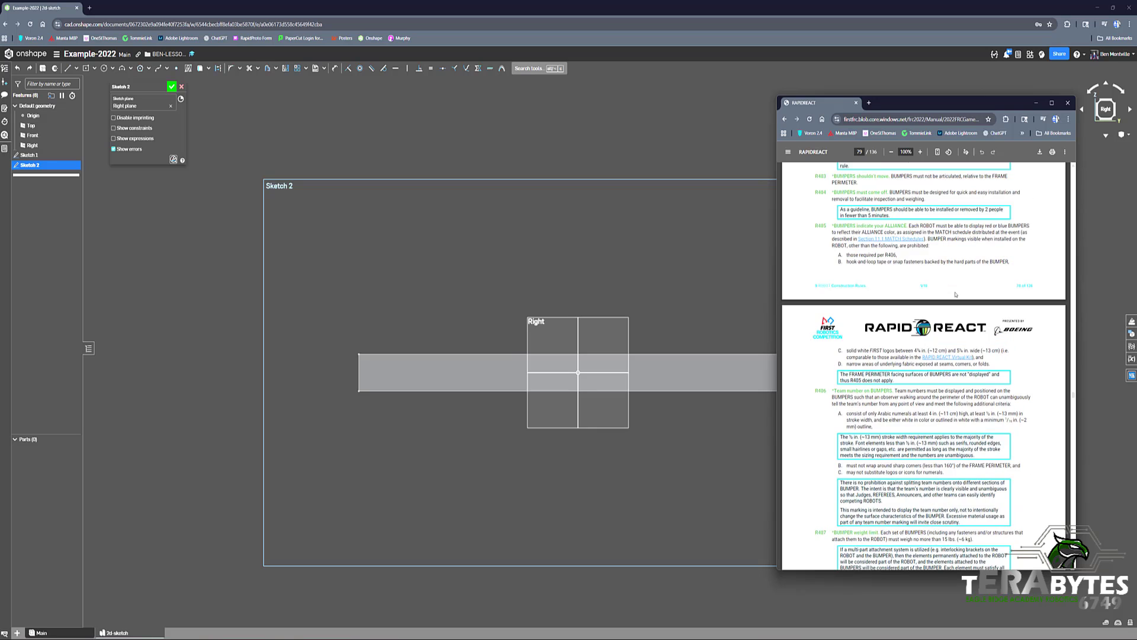
{"action": "scroll", "coordinate": [956, 295], "scroll_direction": "down", "scroll_amount": 4}
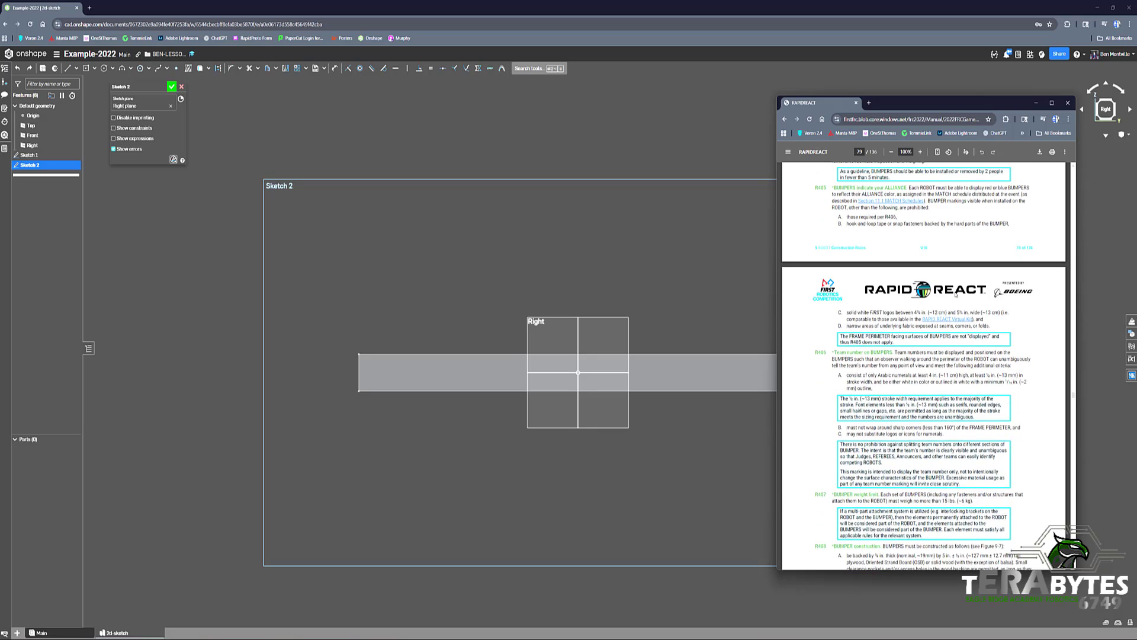
{"action": "scroll", "coordinate": [956, 294], "scroll_direction": "down", "scroll_amount": 4}
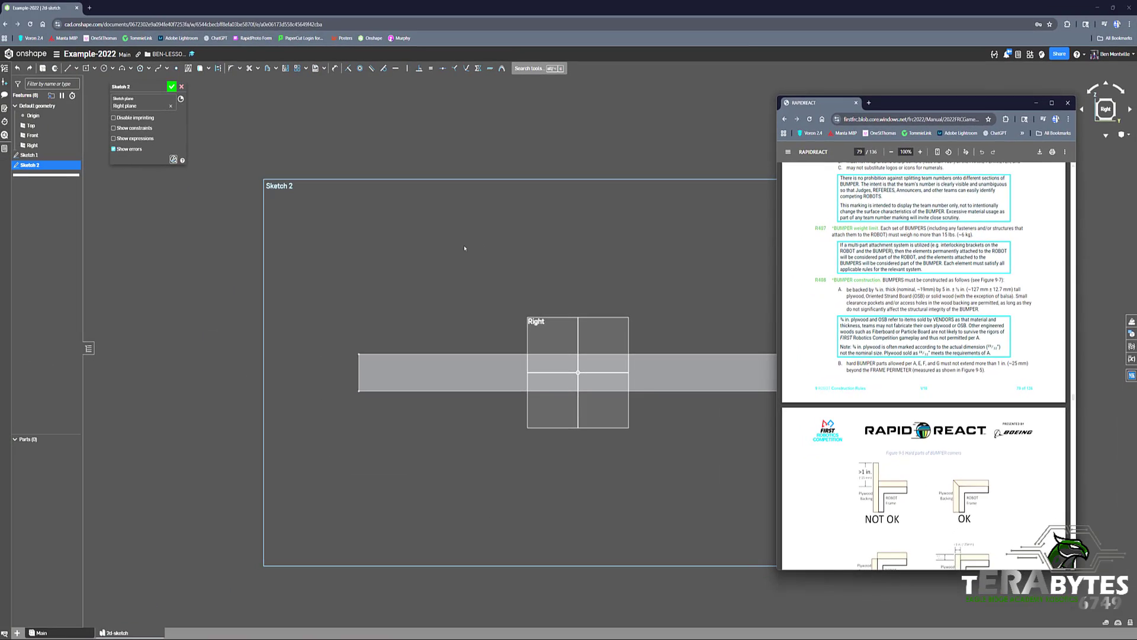
Return to Onshape, draw a vertical line across the frame rectangle's left edge, and dimension its length as 5 in.
{"action": "left_click", "coordinate": [412, 264]}
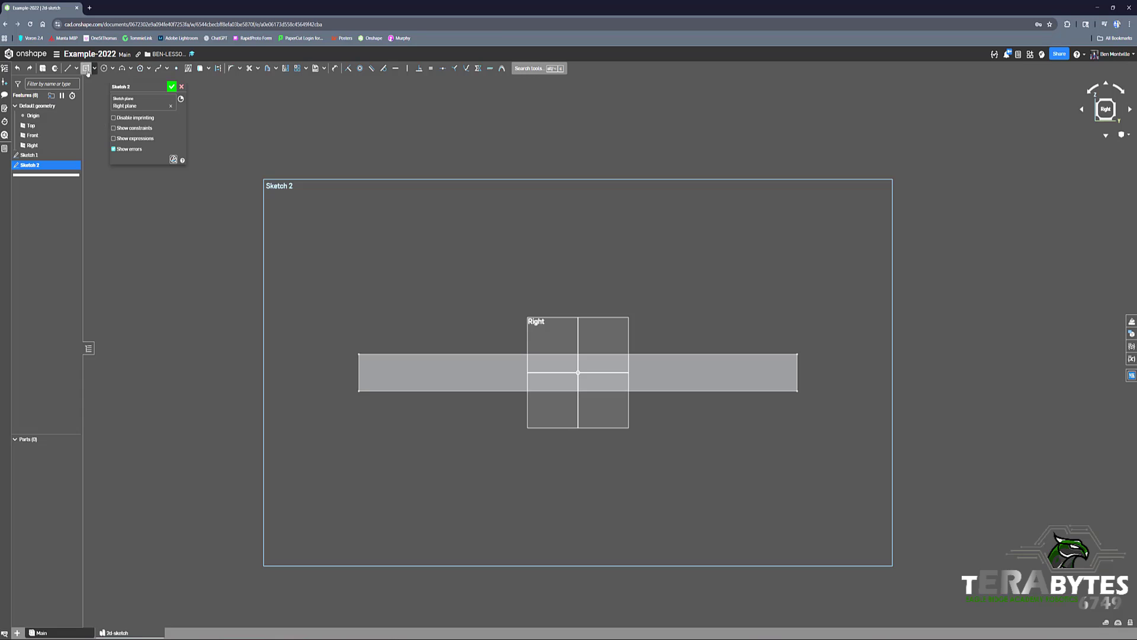
{"action": "left_click", "coordinate": [67, 68]}
{"action": "left_click", "coordinate": [359, 320]}
{"action": "left_click", "coordinate": [358, 417]}
{"action": "key", "text": "Escape"}
{"action": "key", "text": "d"}
{"action": "left_click", "coordinate": [359, 343]}
{"action": "left_click", "coordinate": [380, 339]}
{"action": "type", "text": "5"}
{"action": "key", "text": "Return"}
Return to the game manual and examine rule R408 and the bumper vertical cross-section in Figure 9-7.
{"action": "mouse_move", "coordinate": [737, 639]}
{"action": "mouse_move", "coordinate": [599, 637]}
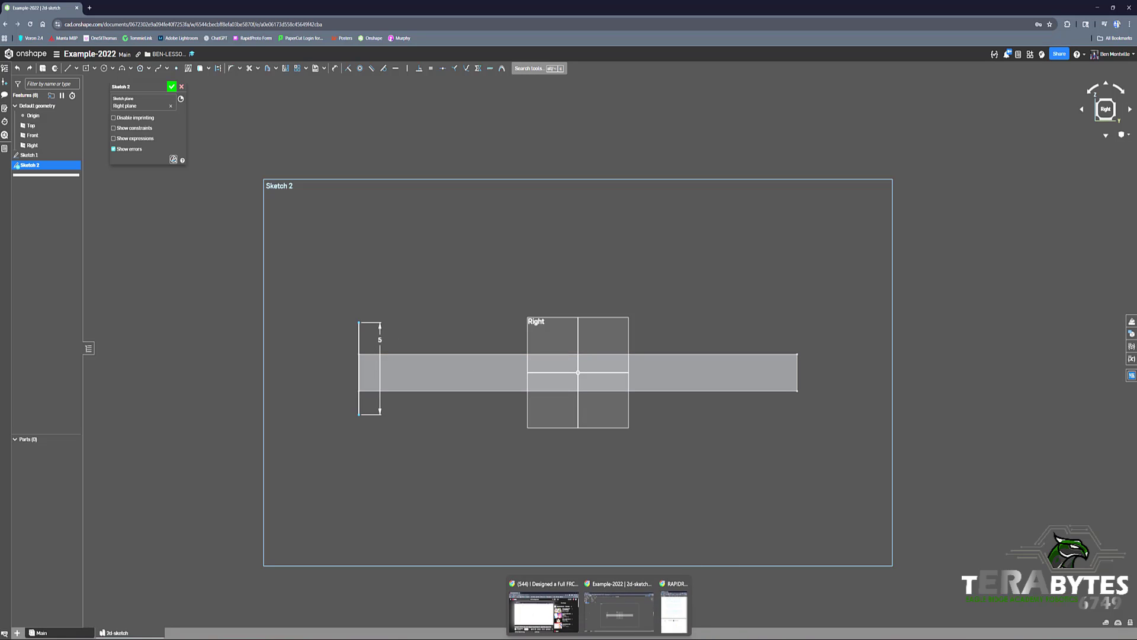
{"action": "left_click", "coordinate": [619, 607]}
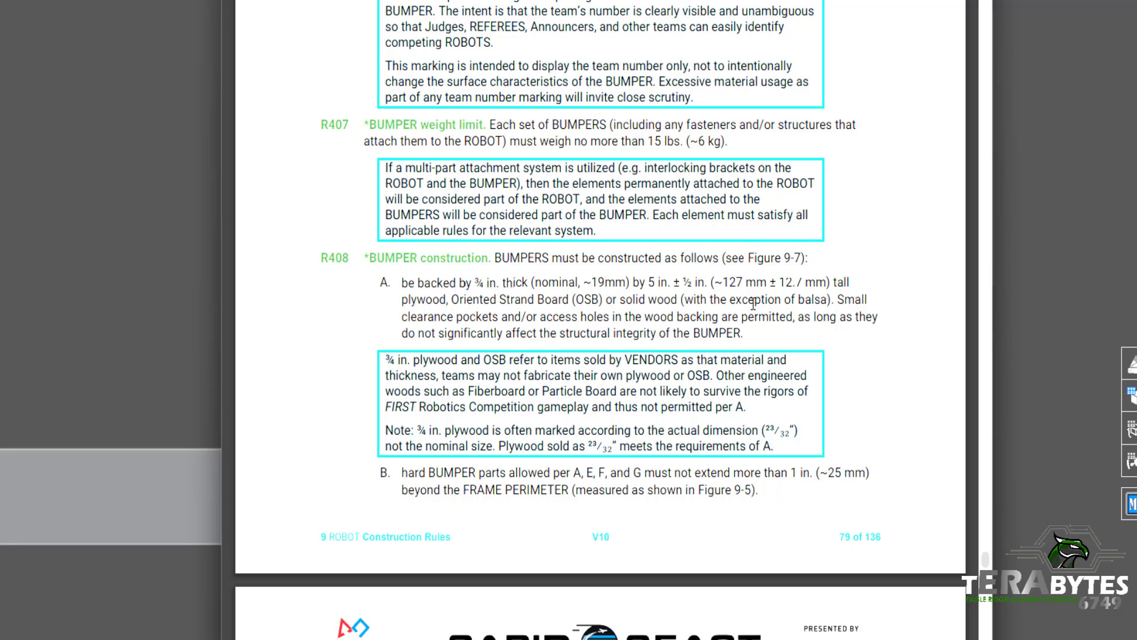
{"action": "scroll", "coordinate": [723, 305], "scroll_direction": "down", "scroll_amount": 15}
{"action": "scroll", "coordinate": [687, 312], "scroll_direction": "down", "scroll_amount": 15}
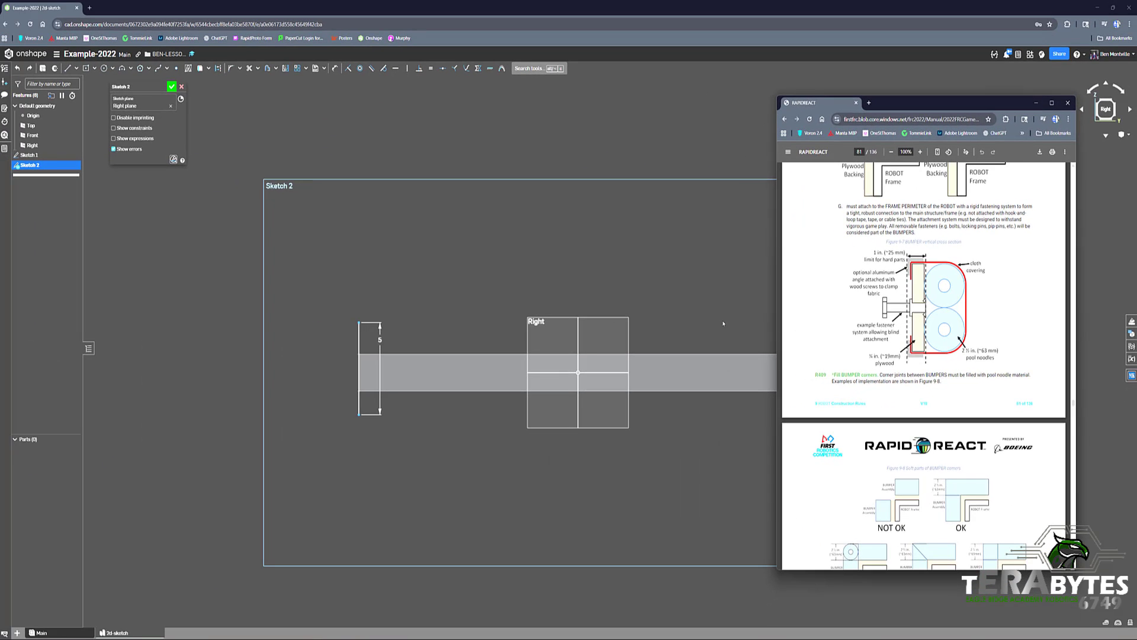
Draw lines from the upper end of the 5 in vertical line to form a rectangular bumper profile outside the frame's left edge.
{"action": "left_click", "coordinate": [723, 324]}
{"action": "key", "text": "l"}
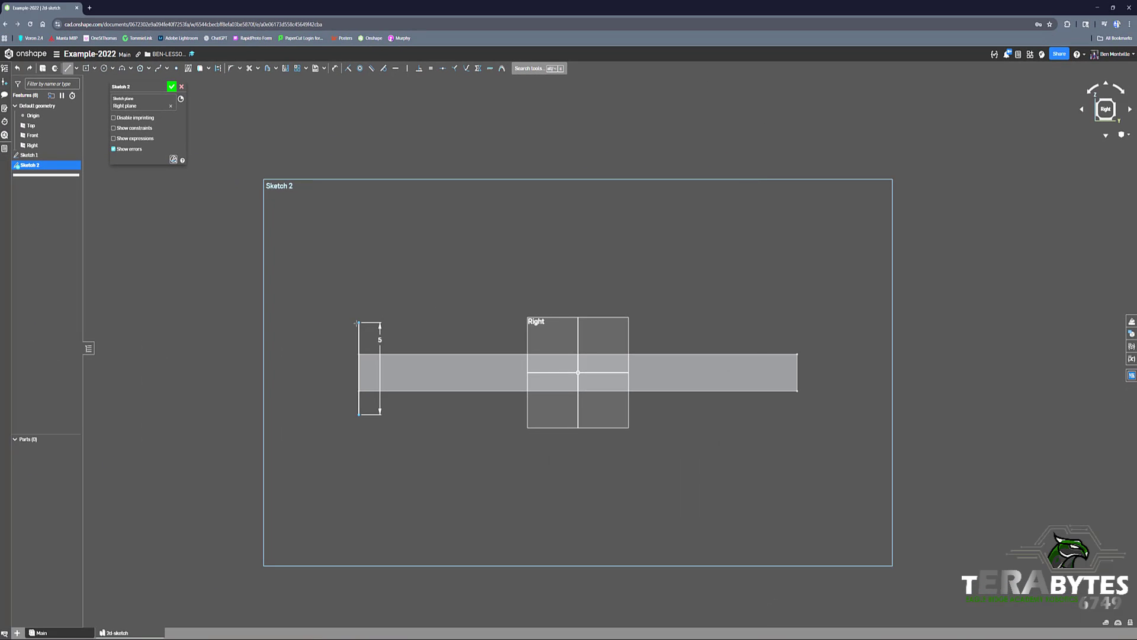
{"action": "left_click", "coordinate": [359, 322]}
{"action": "left_click", "coordinate": [313, 322]}
{"action": "left_click", "coordinate": [313, 414]}
{"action": "key", "text": "Escape"}
Dimension the bumper profile's width as 3.25 in and finish the sketch.
{"action": "key", "text": "d"}
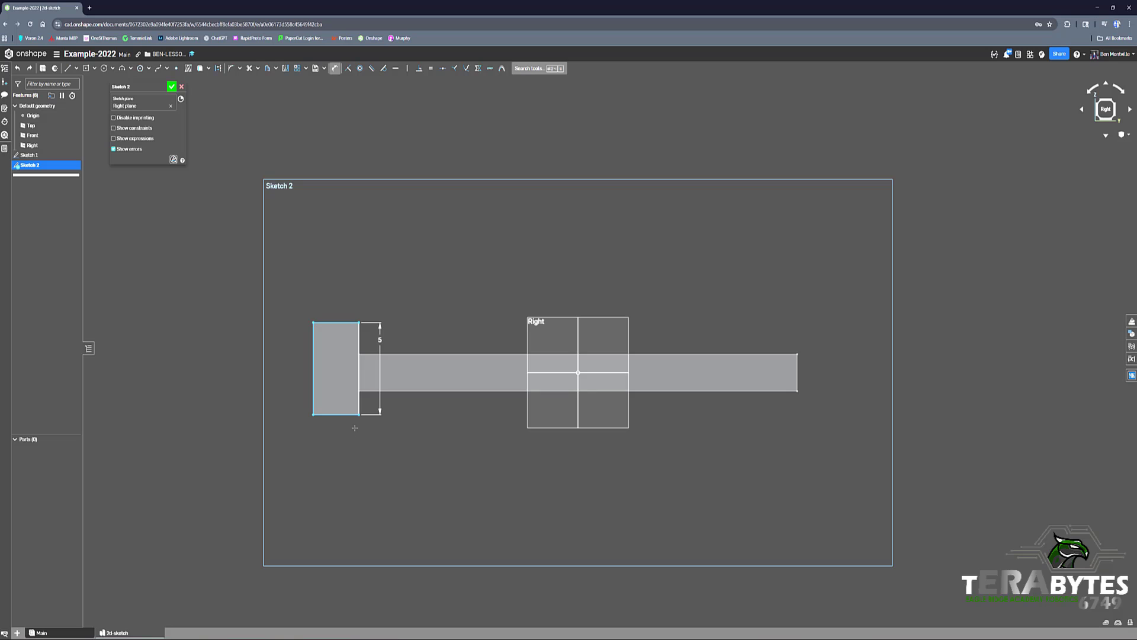
{"action": "left_click", "coordinate": [336, 414]}
{"action": "left_click", "coordinate": [335, 431]}
{"action": "type", "text": "3.25"}
{"action": "key", "text": "Return"}
{"action": "key", "text": "Escape"}
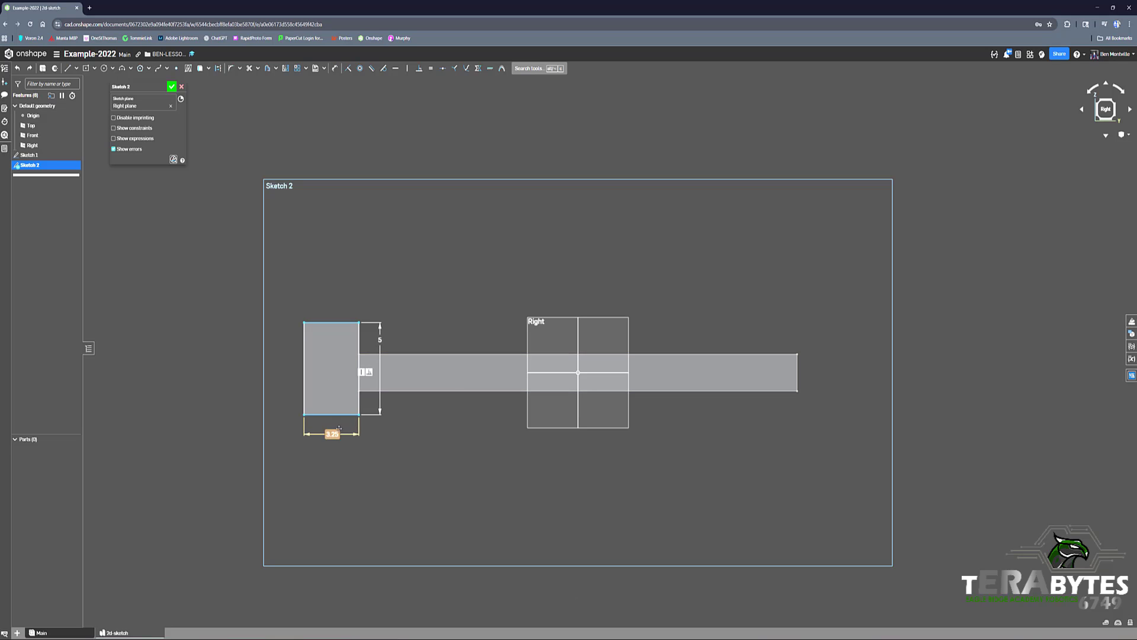
{"action": "left_click_drag", "start_coordinate": [336, 423], "coordinate": [451, 446]}
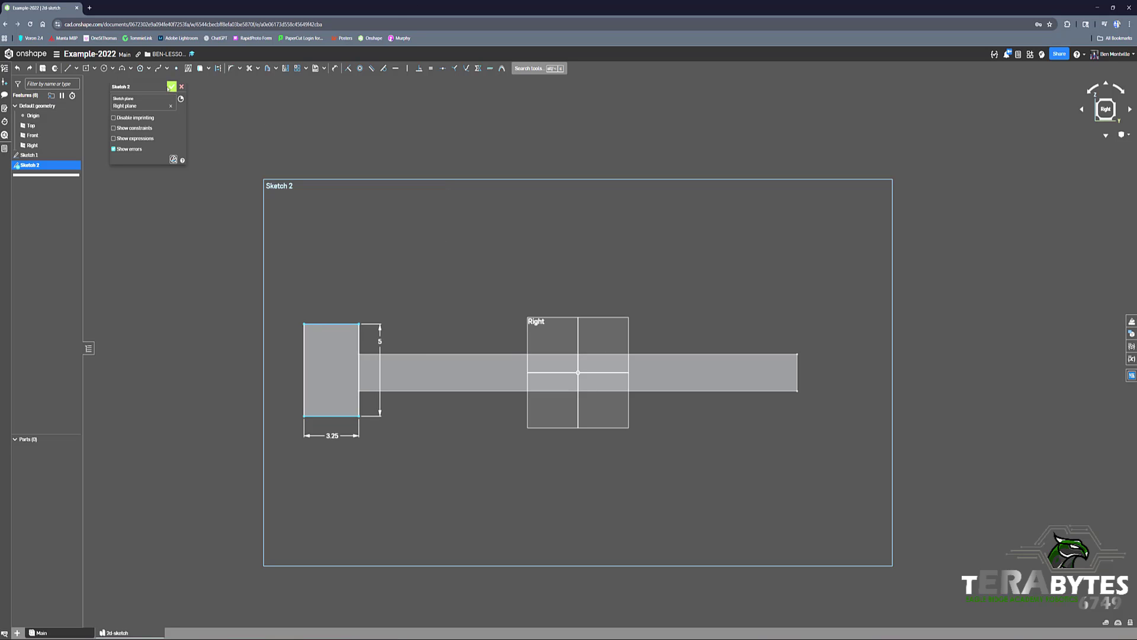
{"action": "left_click", "coordinate": [171, 87]}
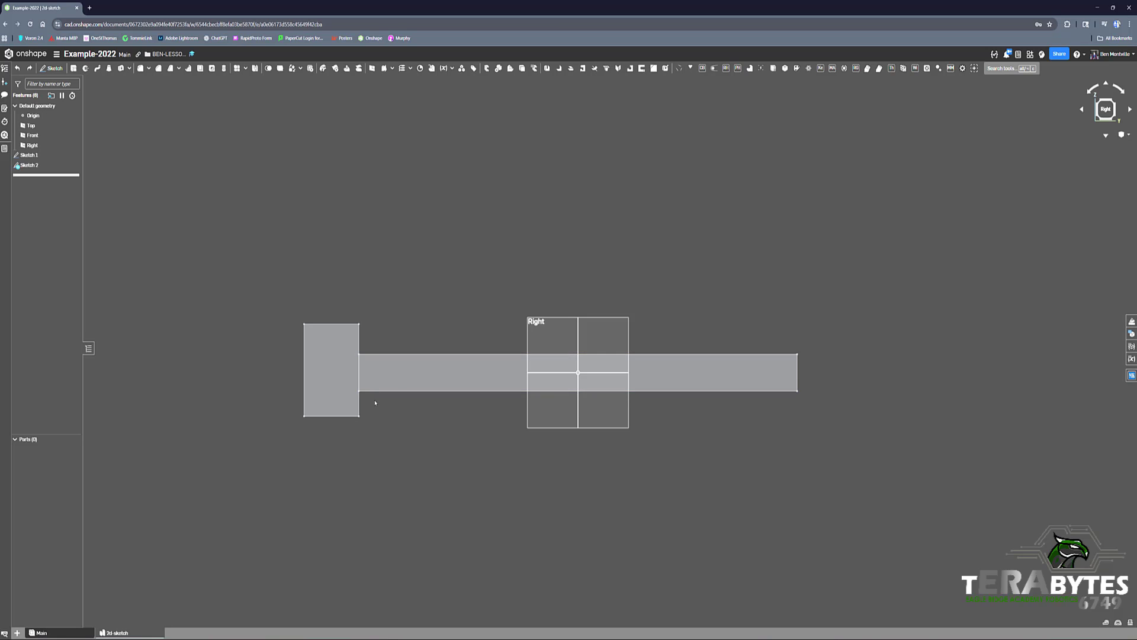
Switch to the Main assembly and choose Swerve X2 (Configurable) from the MKCad inserter's Swerve category.
{"action": "scroll", "coordinate": [438, 453], "scroll_direction": "up", "scroll_amount": 1}
{"action": "scroll", "coordinate": [436, 457], "scroll_direction": "down", "scroll_amount": 3}
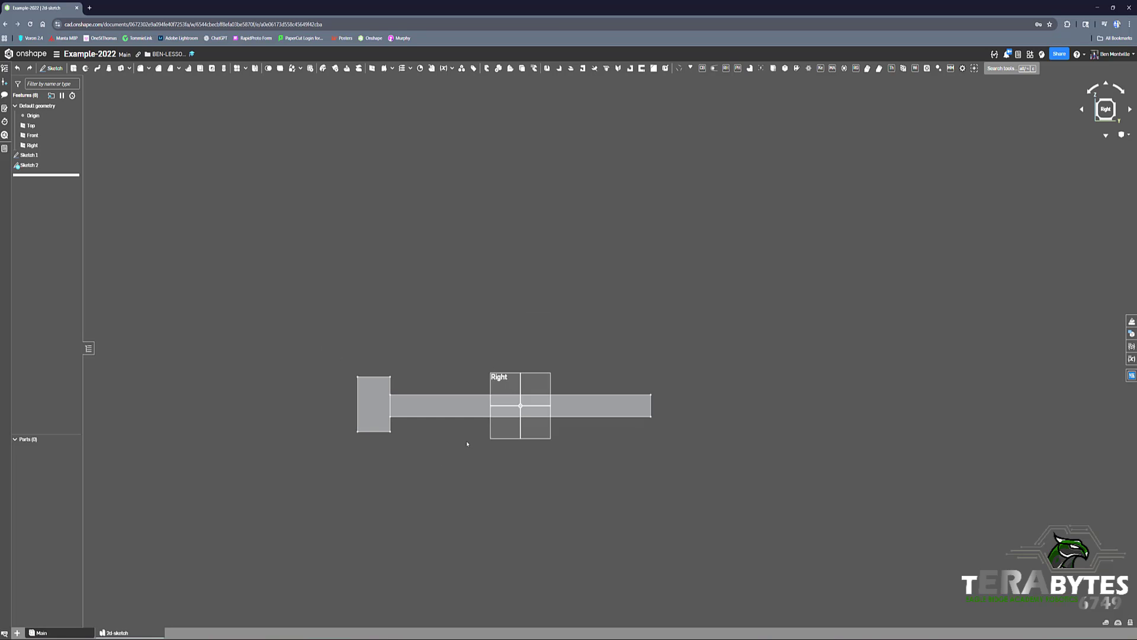
{"action": "scroll", "coordinate": [468, 439], "scroll_direction": "up", "scroll_amount": 2}
{"action": "scroll", "coordinate": [548, 368], "scroll_direction": "down", "scroll_amount": 1}
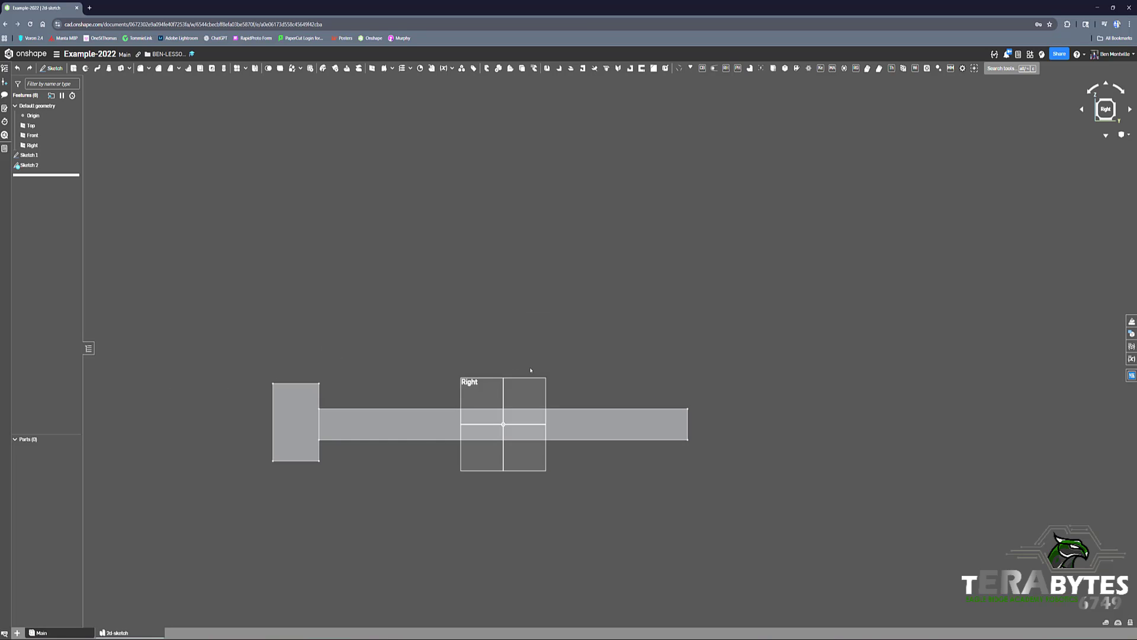
{"action": "left_click", "coordinate": [61, 634]}
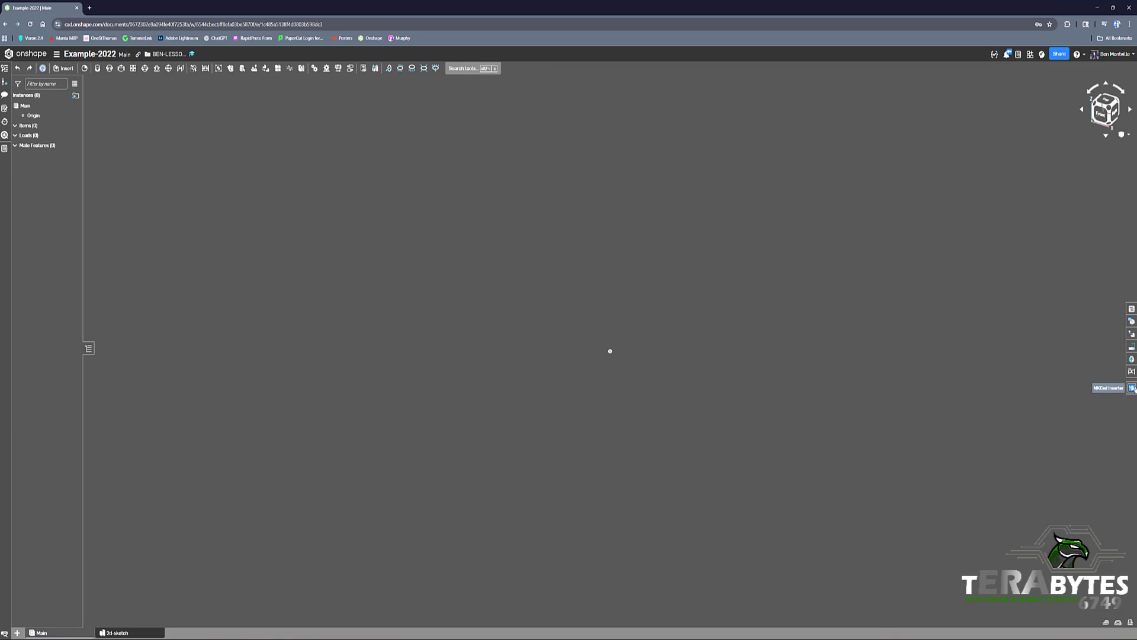
{"action": "left_click", "coordinate": [1130, 388]}
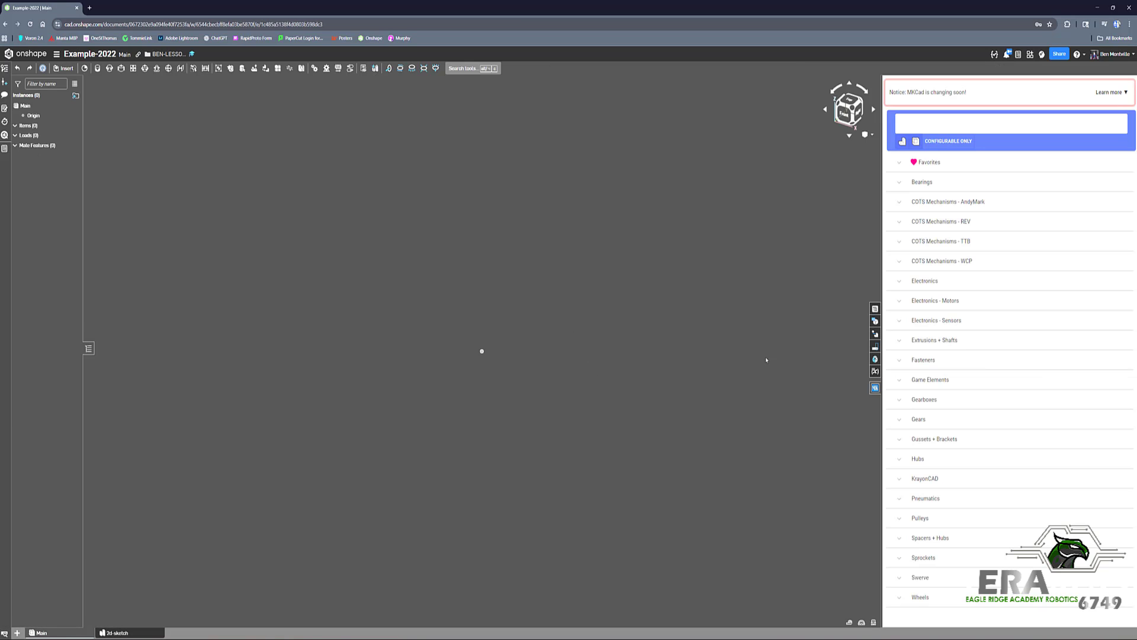
{"action": "left_click", "coordinate": [920, 578]}
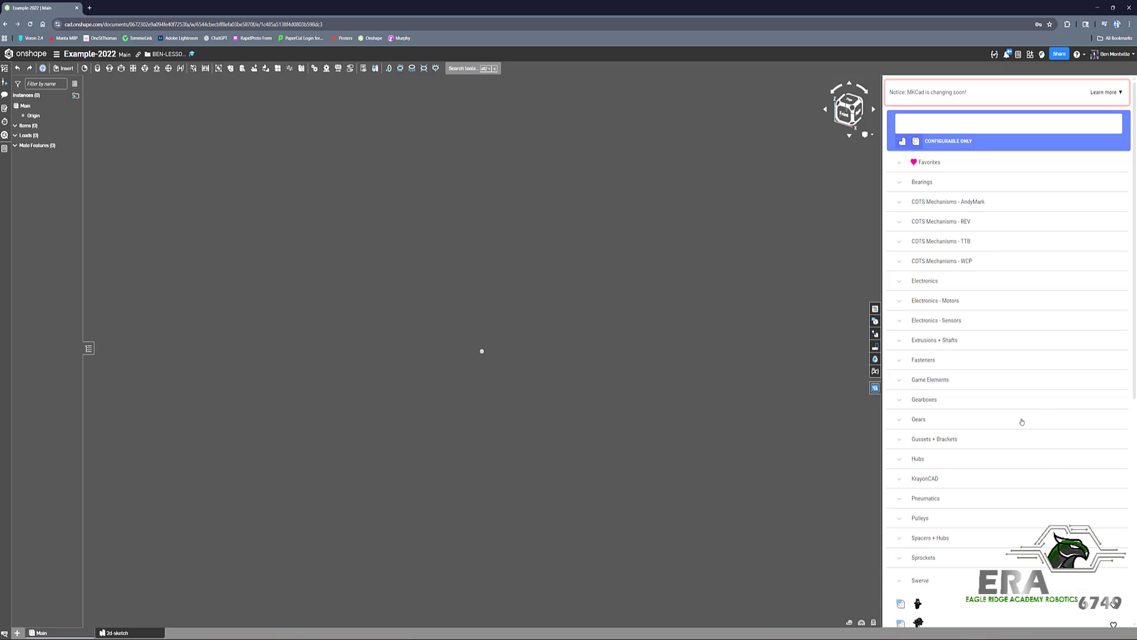
{"action": "scroll", "coordinate": [1021, 419], "scroll_direction": "down", "scroll_amount": 6}
{"action": "scroll", "coordinate": [1021, 421], "scroll_direction": "down", "scroll_amount": 1}
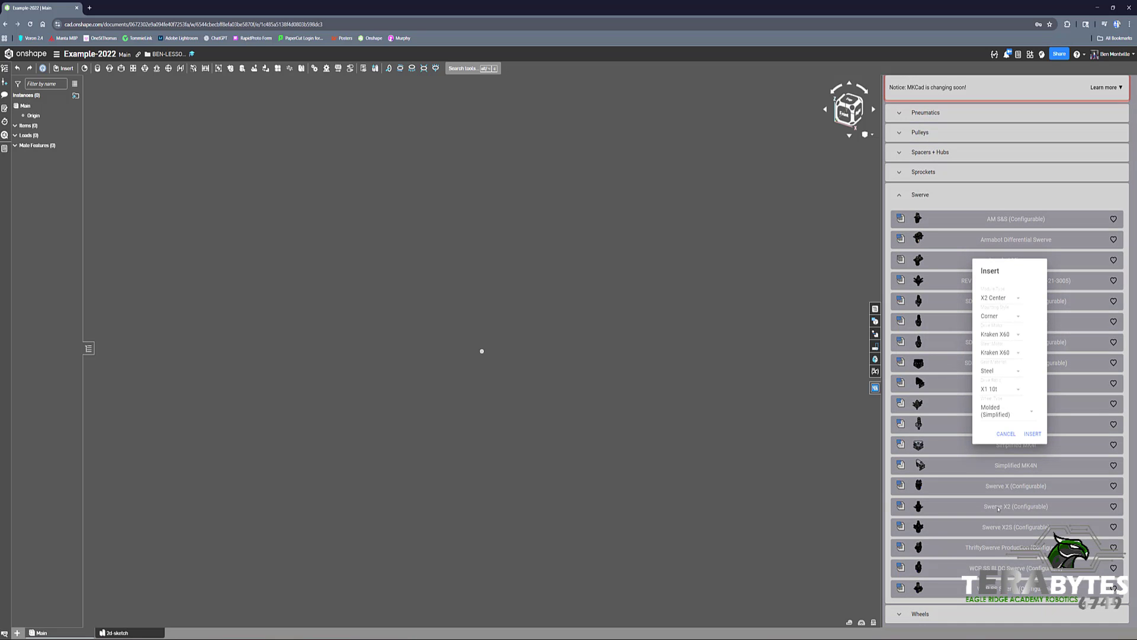
Configure the swerve module as X2i, Corner w/Bottom Support Plate, X1 12t ratio and Tread (Simplified) wheel, and insert it.
{"action": "left_click", "coordinate": [998, 297]}
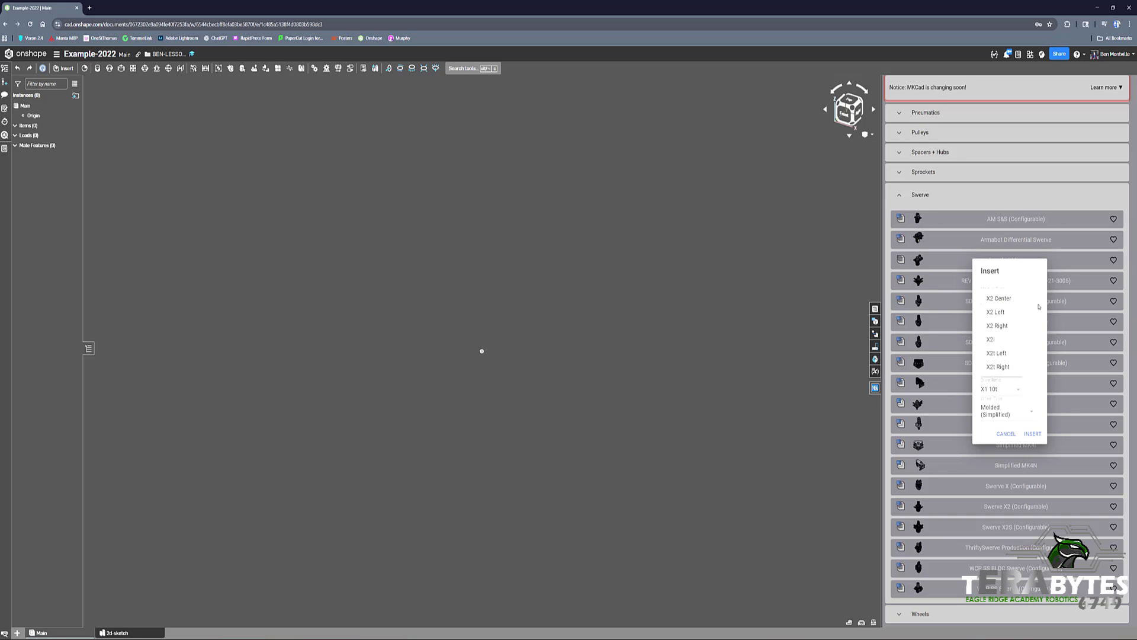
{"action": "left_click", "coordinate": [1002, 340]}
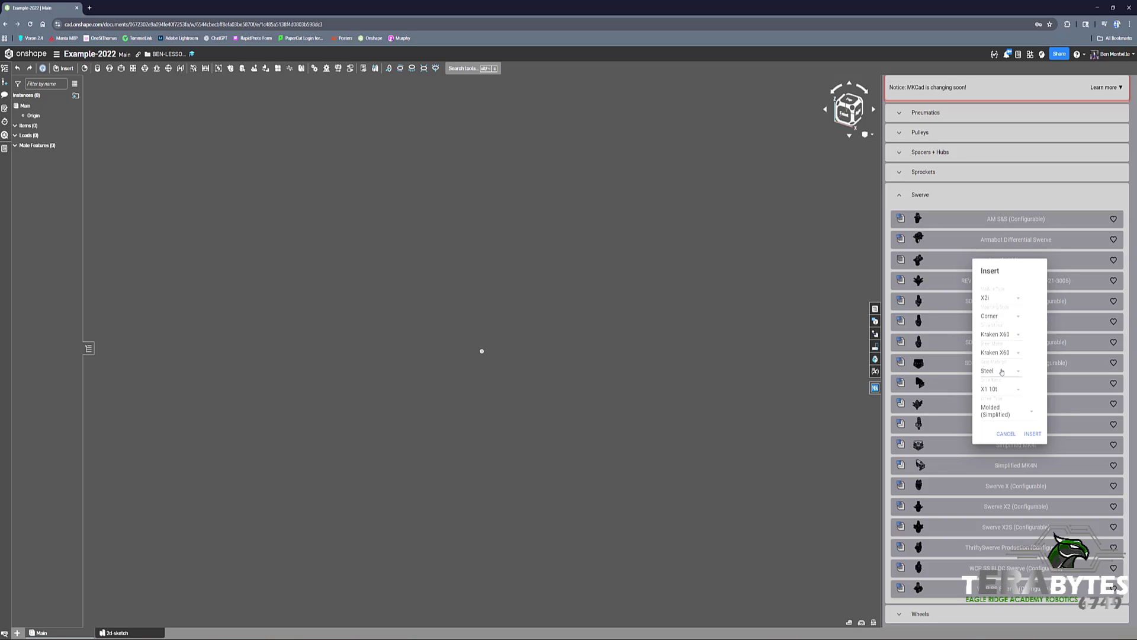
{"action": "left_click", "coordinate": [1005, 392]}
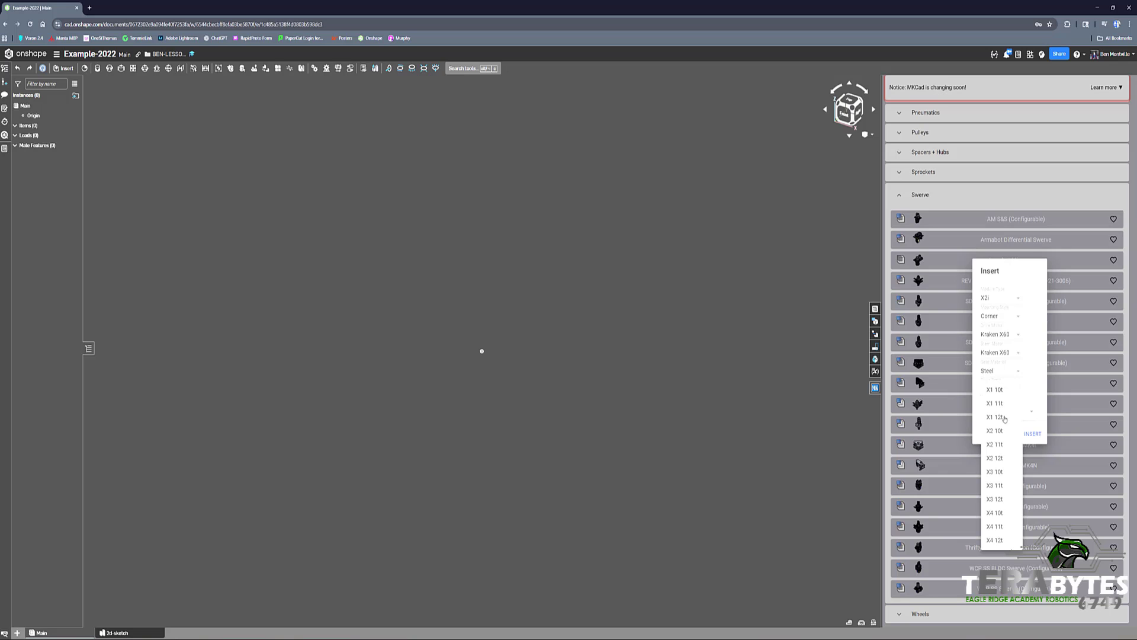
{"action": "left_click", "coordinate": [1006, 412]}
{"action": "left_click", "coordinate": [983, 407]}
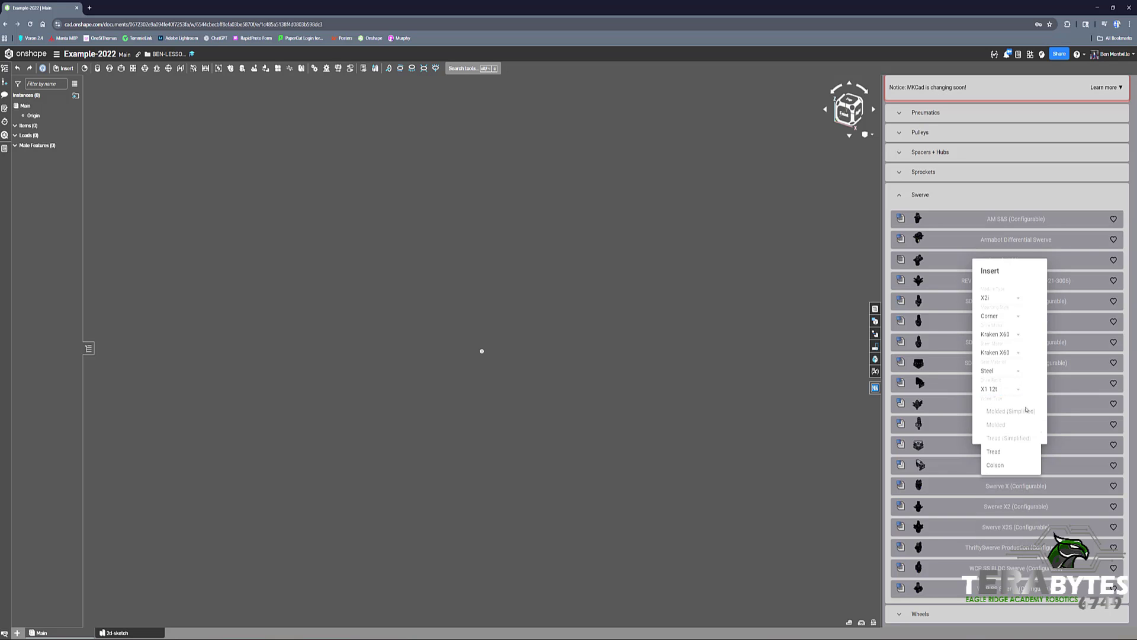
{"action": "left_click", "coordinate": [1008, 440]}
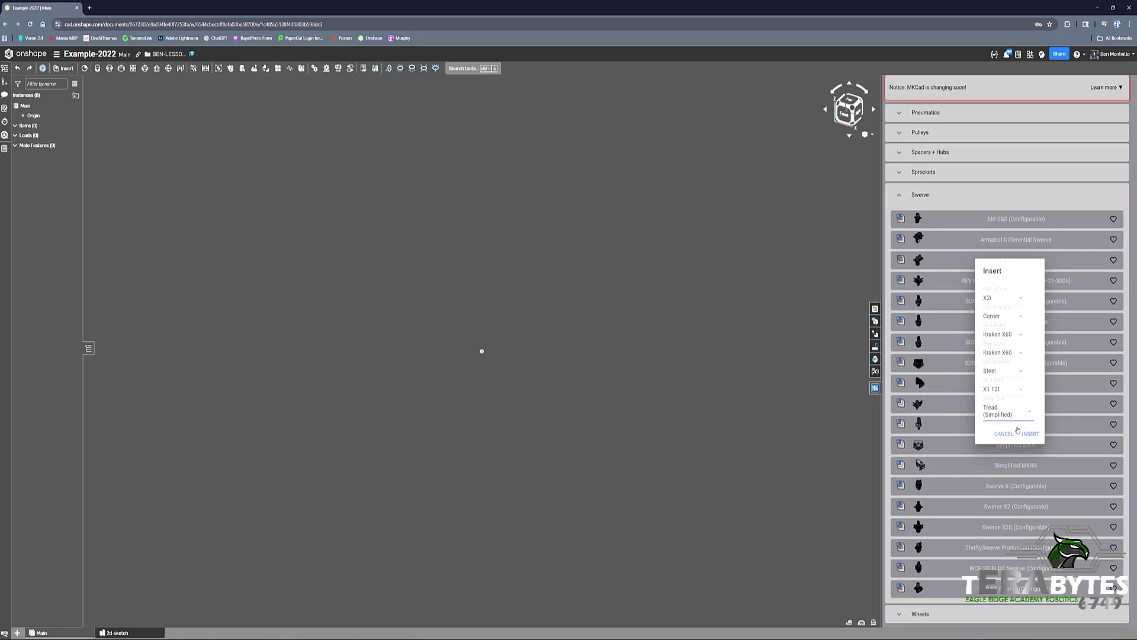
{"action": "left_click", "coordinate": [1013, 317]}
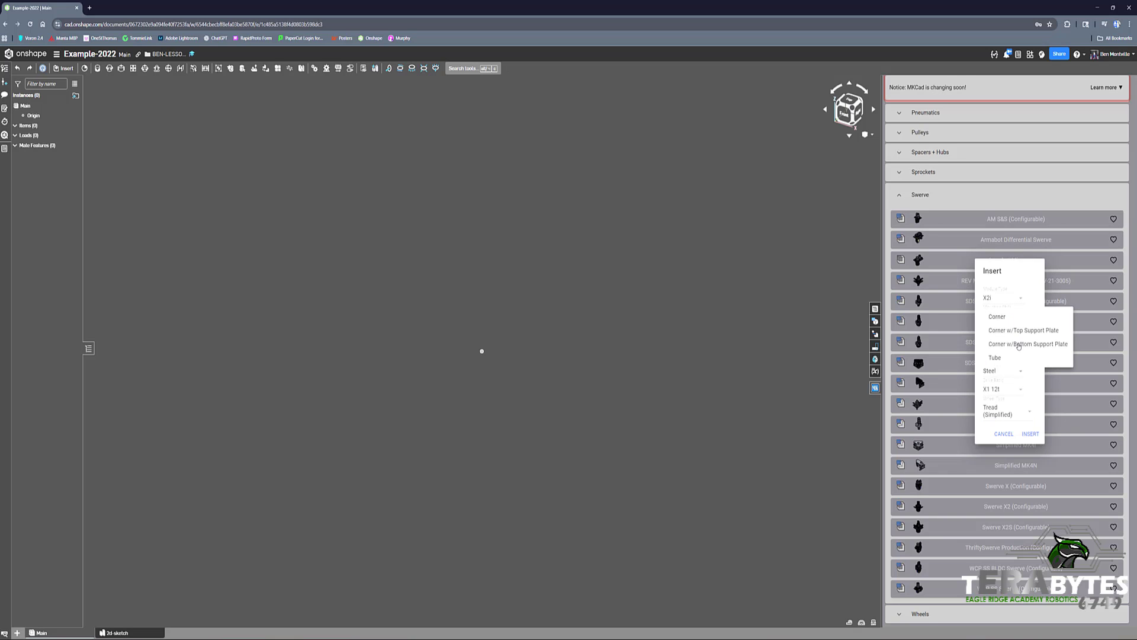
{"action": "left_click", "coordinate": [1017, 344]}
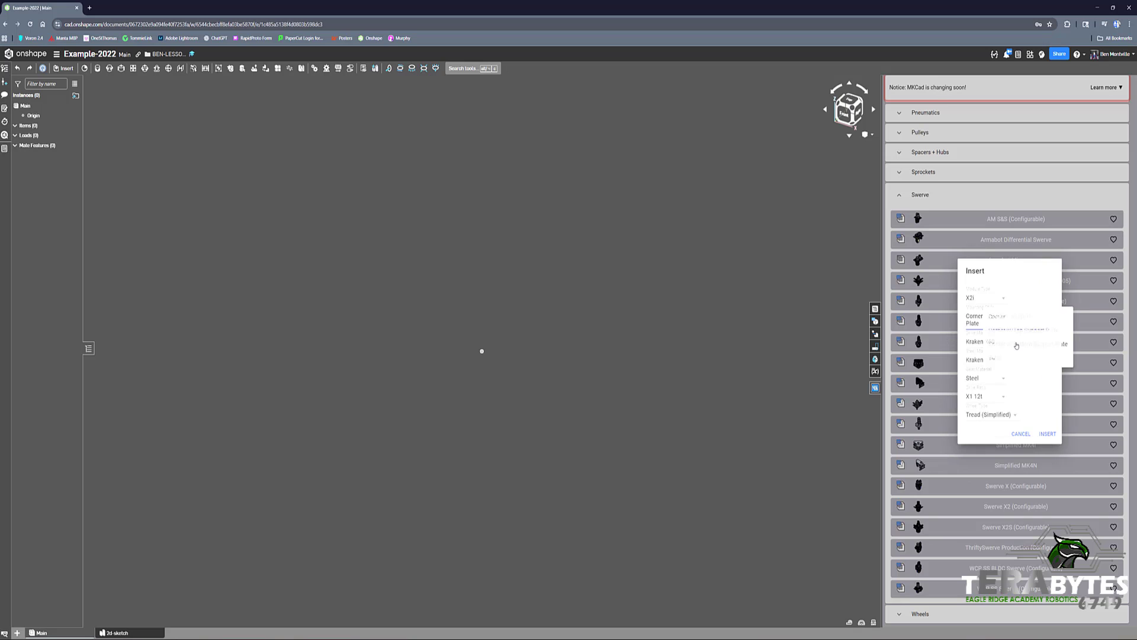
{"action": "left_click", "coordinate": [1046, 434]}
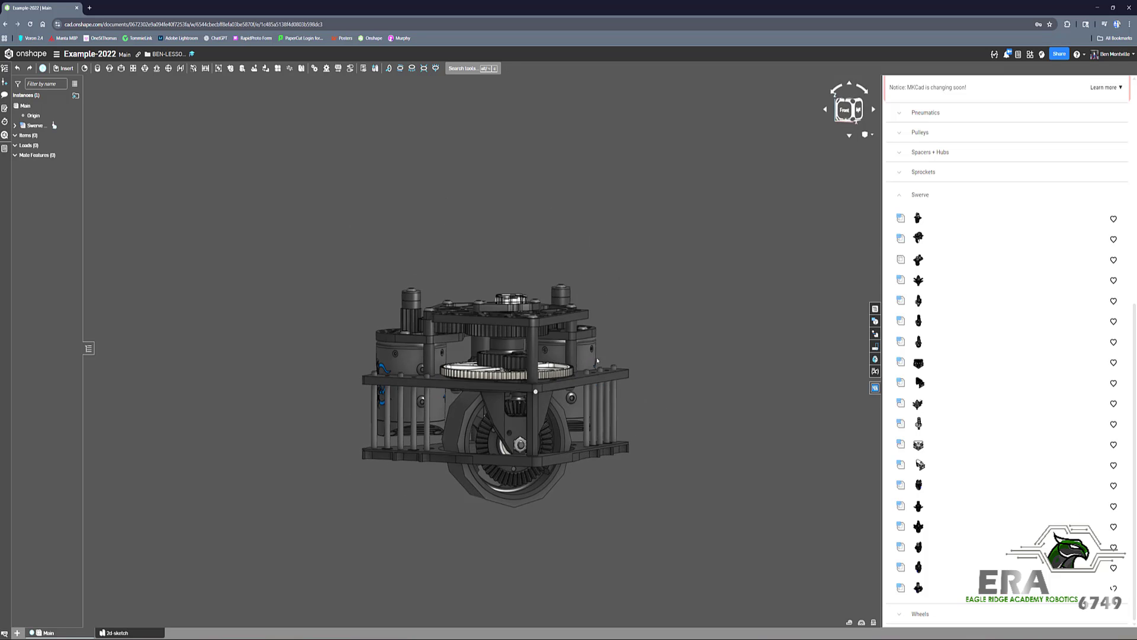
Examine the inserted swerve module from several sides, including its gears, motors, wheel and mounting plates.
{"action": "right_click_drag", "start_coordinate": [597, 360], "coordinate": [679, 357]}
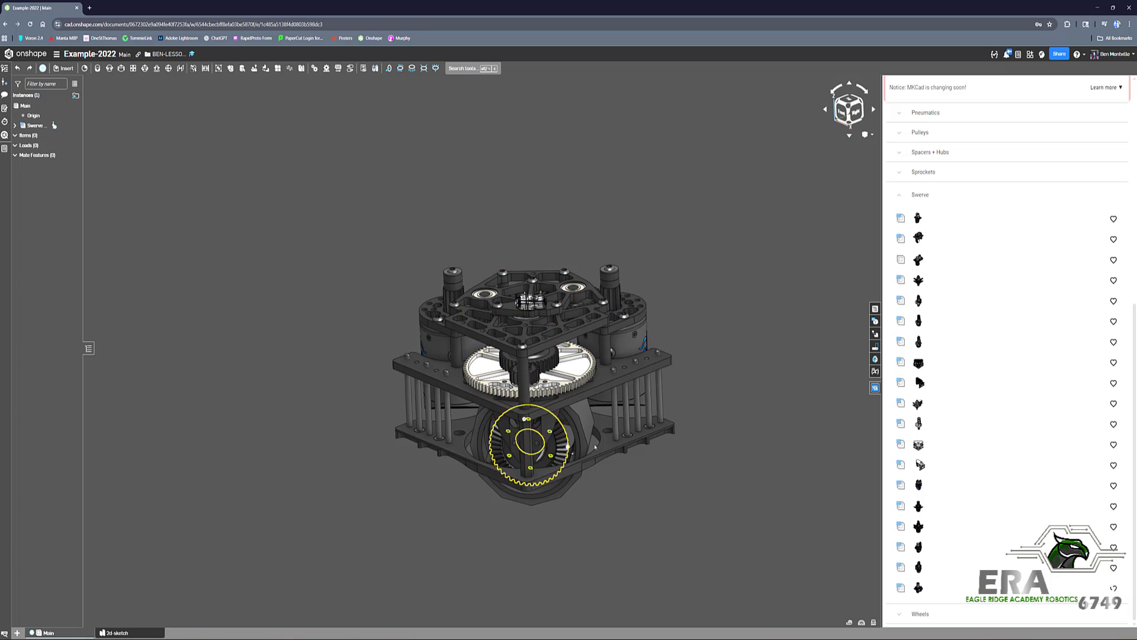
{"action": "middle_click_drag", "start_coordinate": [665, 357], "coordinate": [621, 372]}
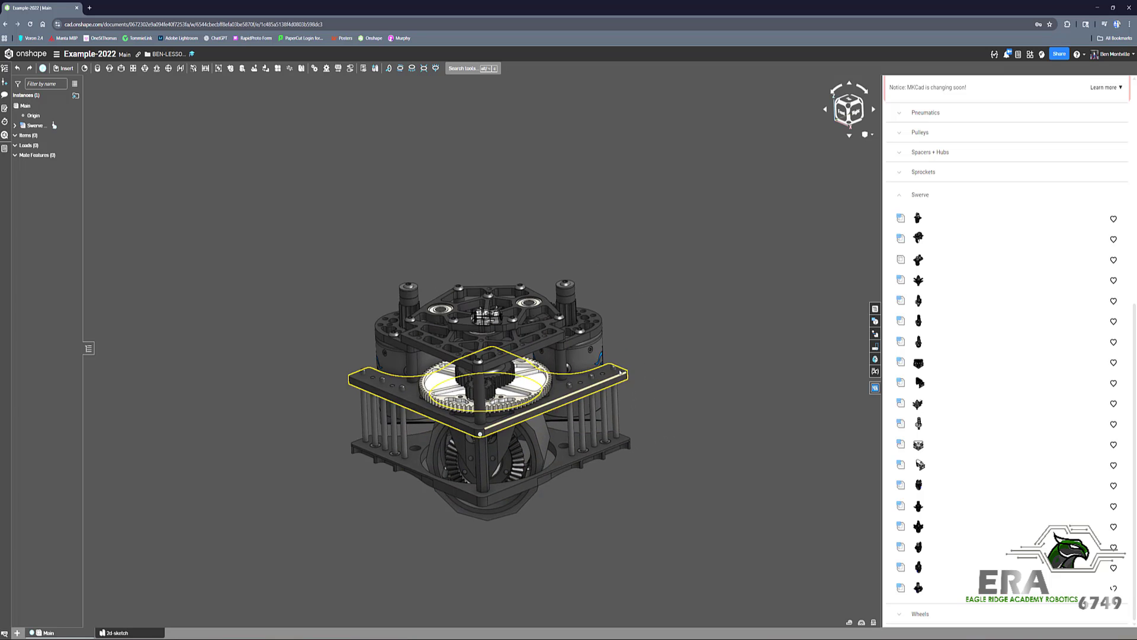
{"action": "right_click_drag", "start_coordinate": [621, 372], "coordinate": [592, 370]}
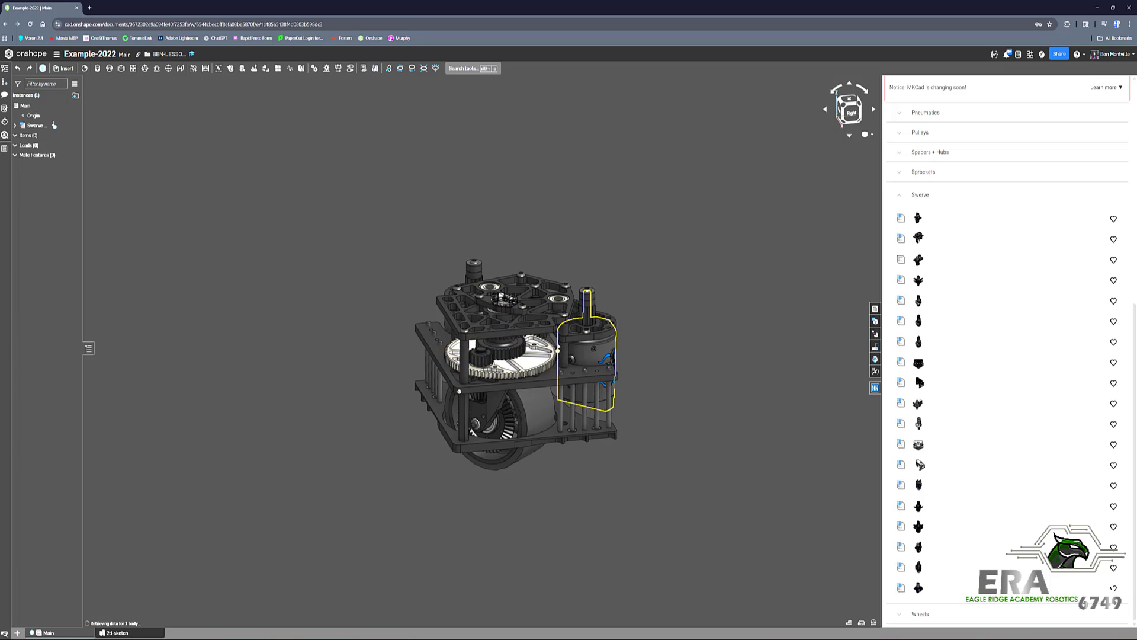
{"action": "right_click_drag", "start_coordinate": [618, 363], "coordinate": [620, 362]}
{"action": "scroll", "coordinate": [563, 393], "scroll_direction": "up", "scroll_amount": 5}
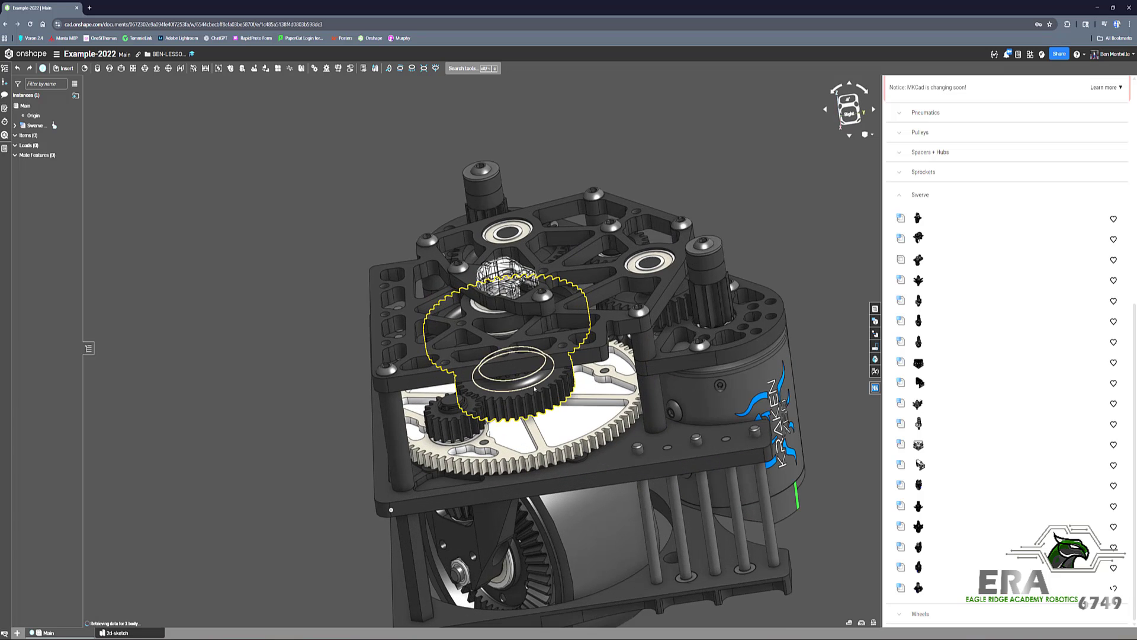
{"action": "right_click_drag", "start_coordinate": [563, 394], "coordinate": [616, 403]}
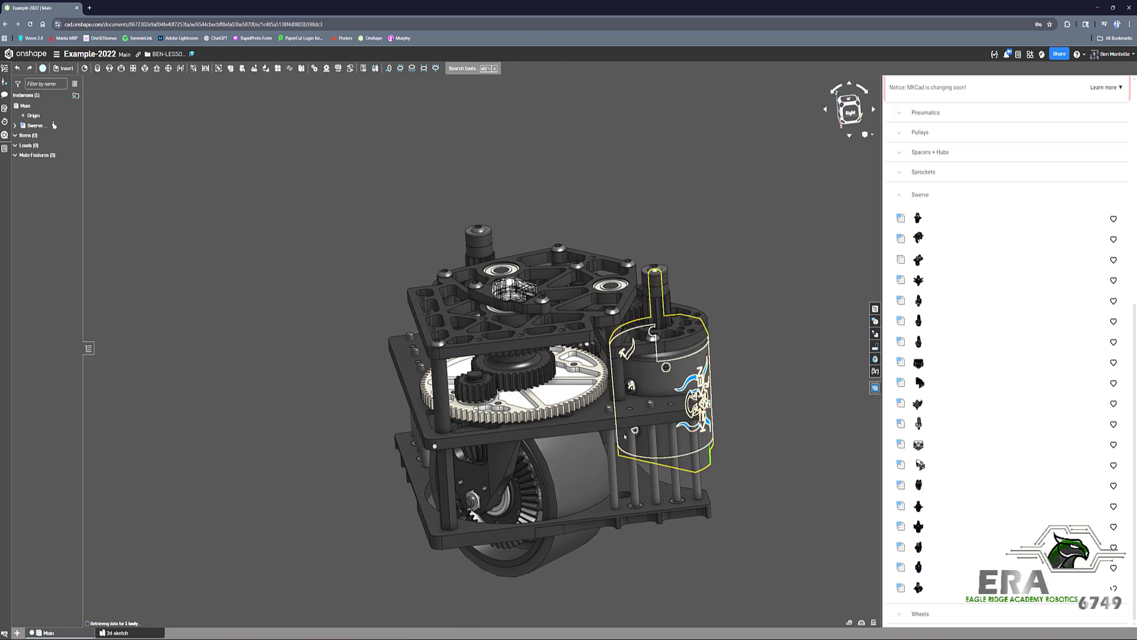
{"action": "middle_click_drag", "start_coordinate": [667, 468], "coordinate": [663, 409]}
{"action": "right_click_drag", "start_coordinate": [663, 409], "coordinate": [643, 383]}
{"action": "left_click", "coordinate": [642, 383]}
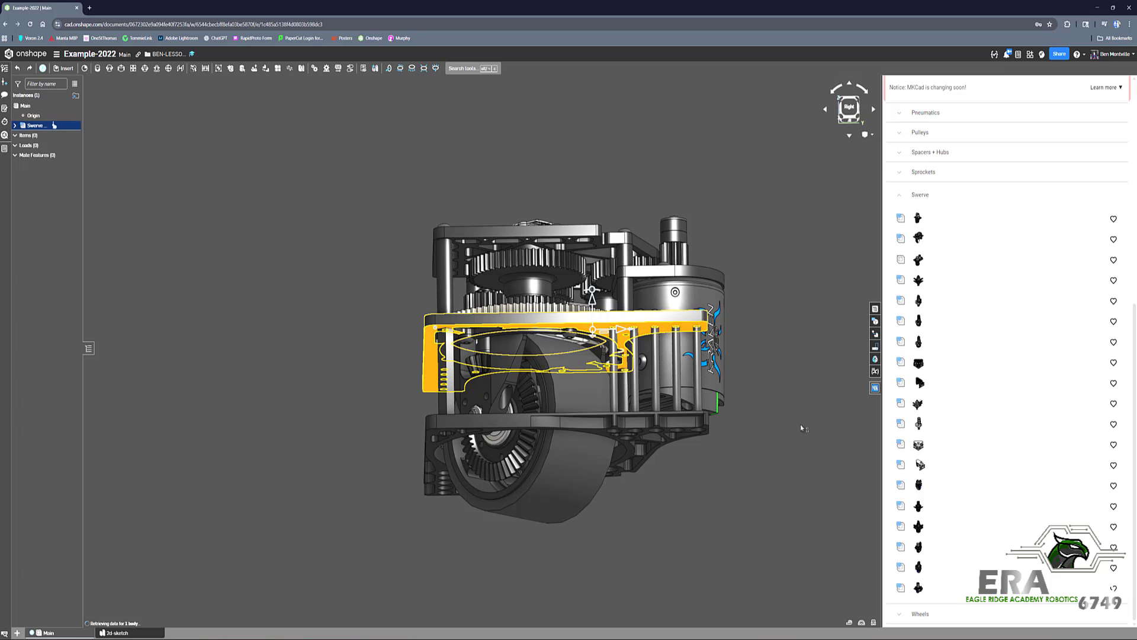
{"action": "left_click", "coordinate": [764, 419]}
{"action": "middle_click_drag", "start_coordinate": [687, 384], "coordinate": [613, 419]}
{"action": "right_click_drag", "start_coordinate": [613, 419], "coordinate": [663, 457]}
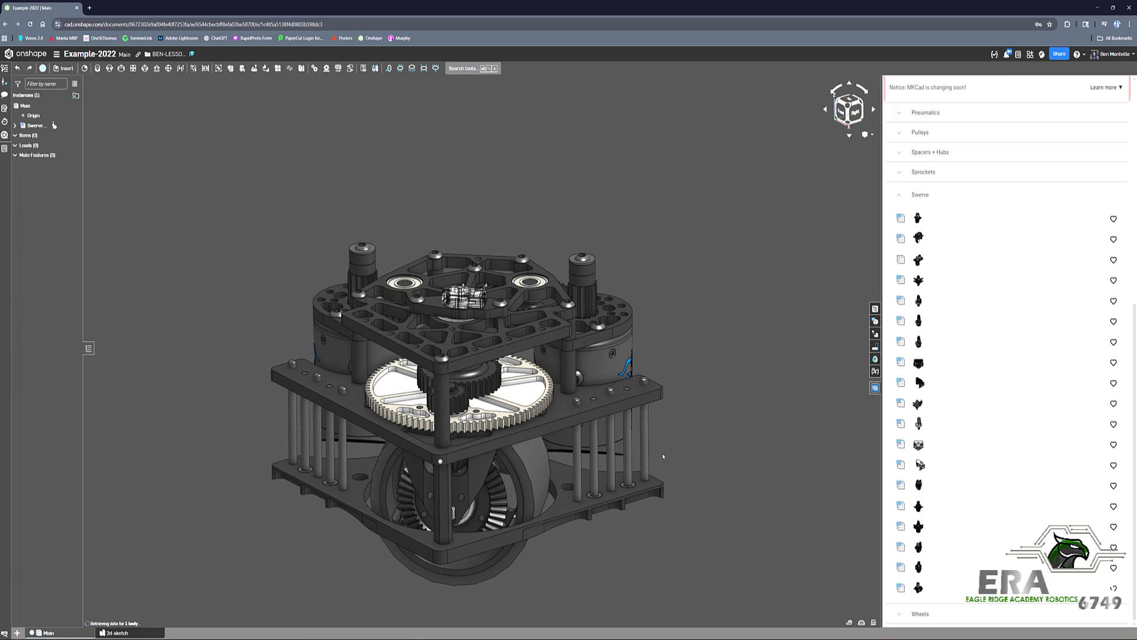
{"action": "right_click_drag", "start_coordinate": [579, 479], "coordinate": [661, 451]}
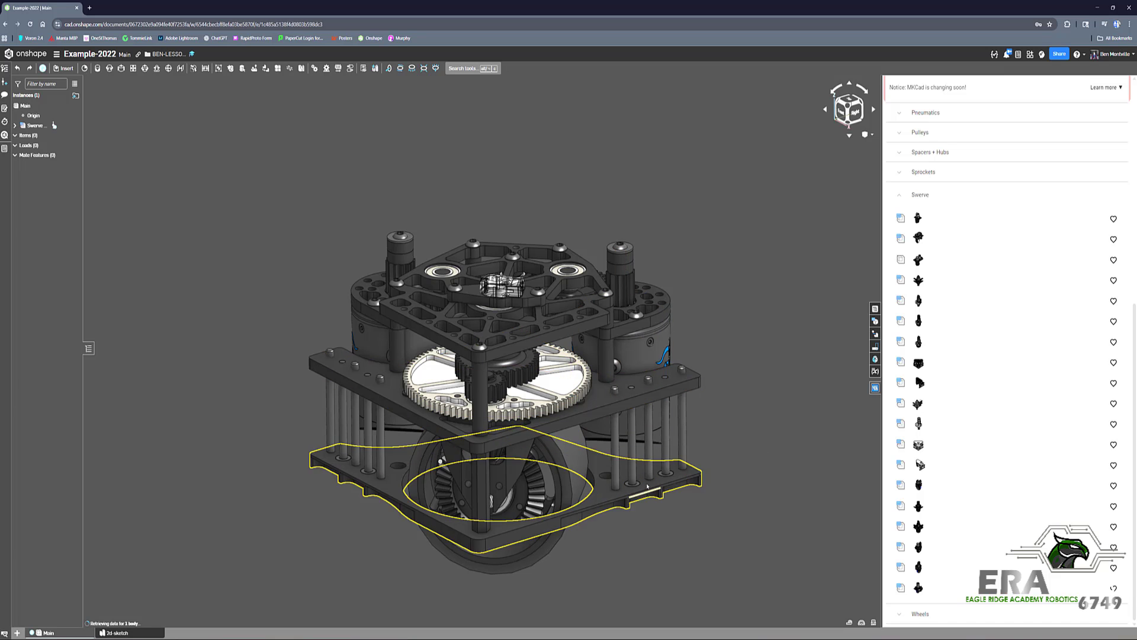
Measure the distance between the upper mounting plate's underside and the upper face of the bottom support plate.
{"action": "right_click_drag", "start_coordinate": [704, 474], "coordinate": [574, 451]}
{"action": "left_click", "coordinate": [581, 437]}
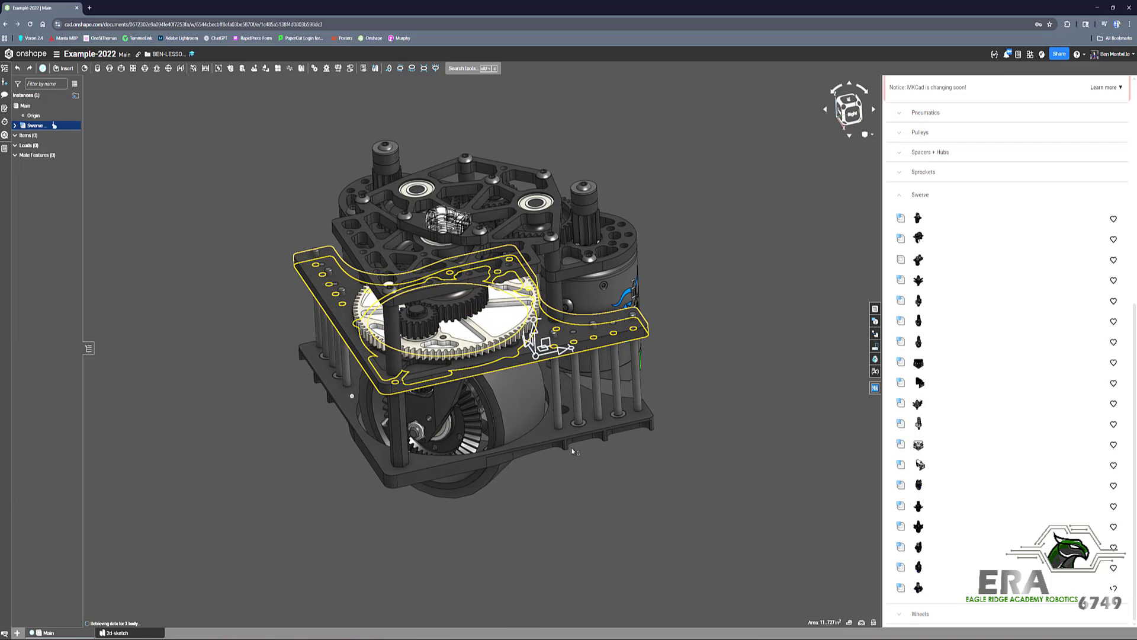
{"action": "left_click", "coordinate": [606, 411]}
{"action": "scroll", "coordinate": [557, 306], "scroll_direction": "up", "scroll_amount": 5}
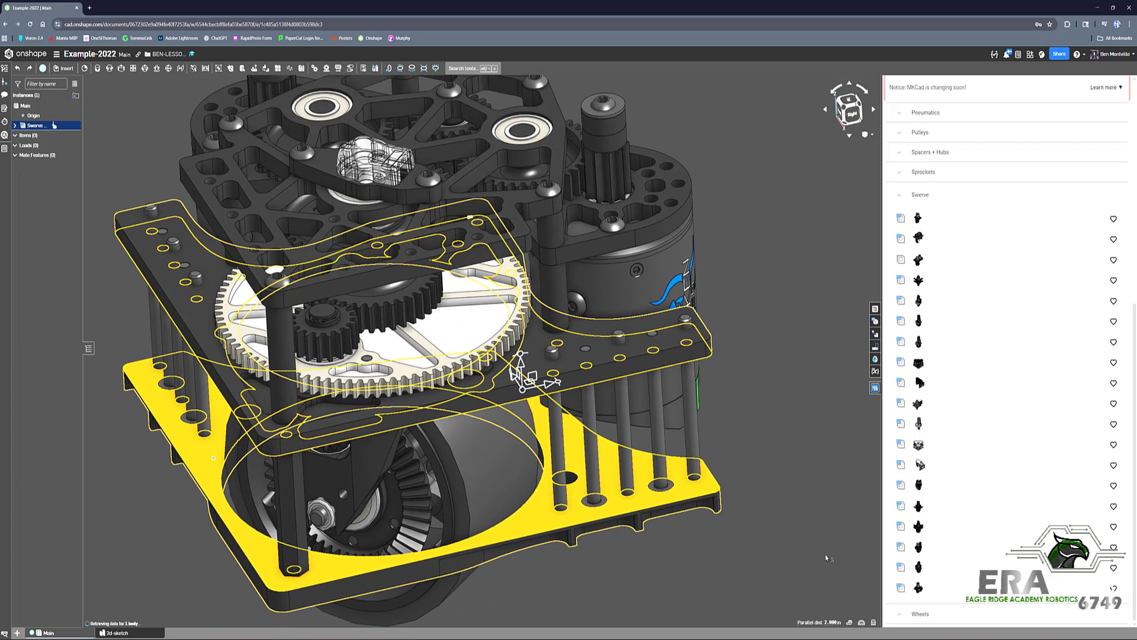
{"action": "left_click", "coordinate": [809, 521]}
Measure between the upper mounting plate's underside and the wheel tread, showing the full measurement details beside the module.
{"action": "scroll", "coordinate": [714, 474], "scroll_direction": "down", "scroll_amount": 5}
{"action": "right_click_drag", "start_coordinate": [675, 474], "coordinate": [663, 355]}
{"action": "left_click", "coordinate": [54, 125]}
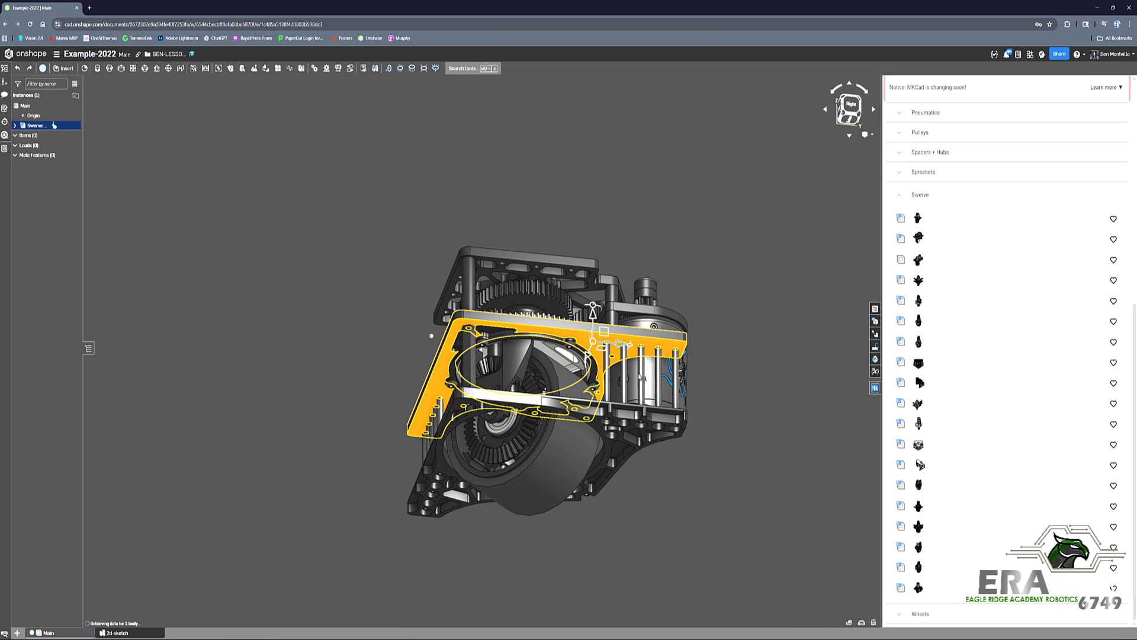
{"action": "mouse_move", "coordinate": [589, 474]}
{"action": "right_mouse_down"}
{"action": "mouse_move", "coordinate": [622, 459]}
{"action": "mouse_move", "coordinate": [586, 474]}
{"action": "right_mouse_up"}
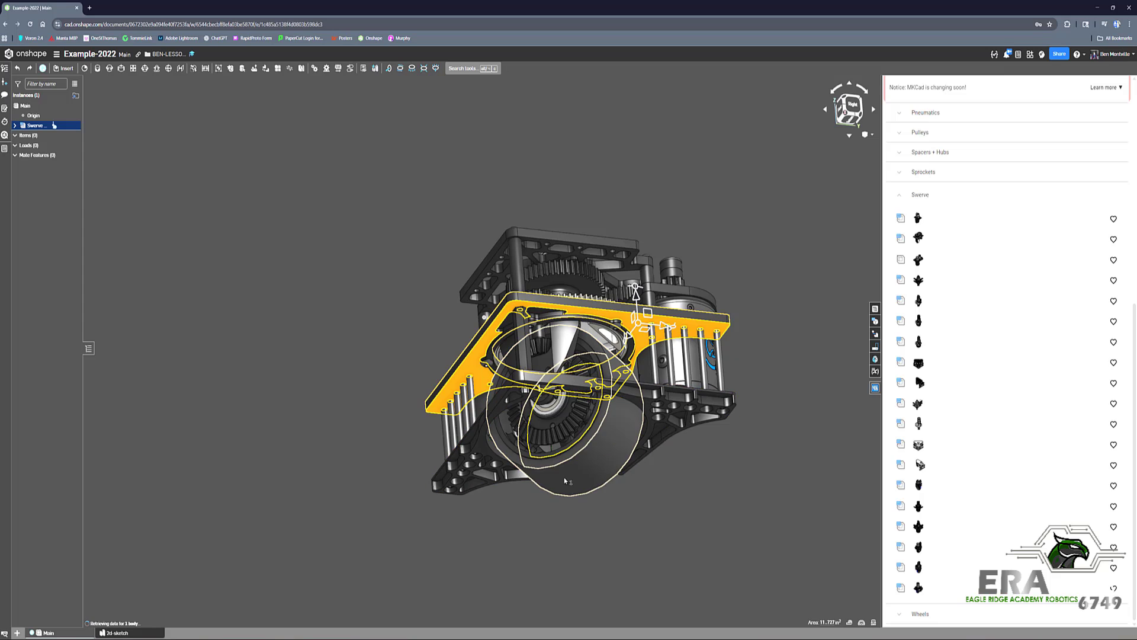
{"action": "left_click", "coordinate": [564, 478]}
{"action": "right_click_drag", "start_coordinate": [552, 440], "coordinate": [522, 380]}
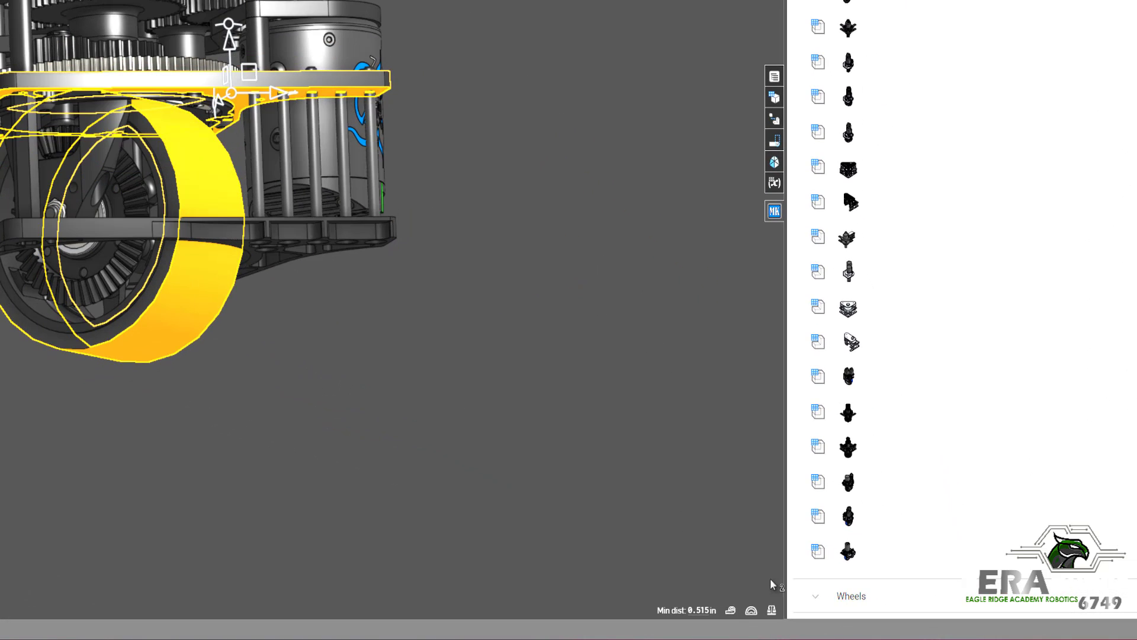
{"action": "left_click", "coordinate": [730, 610]}
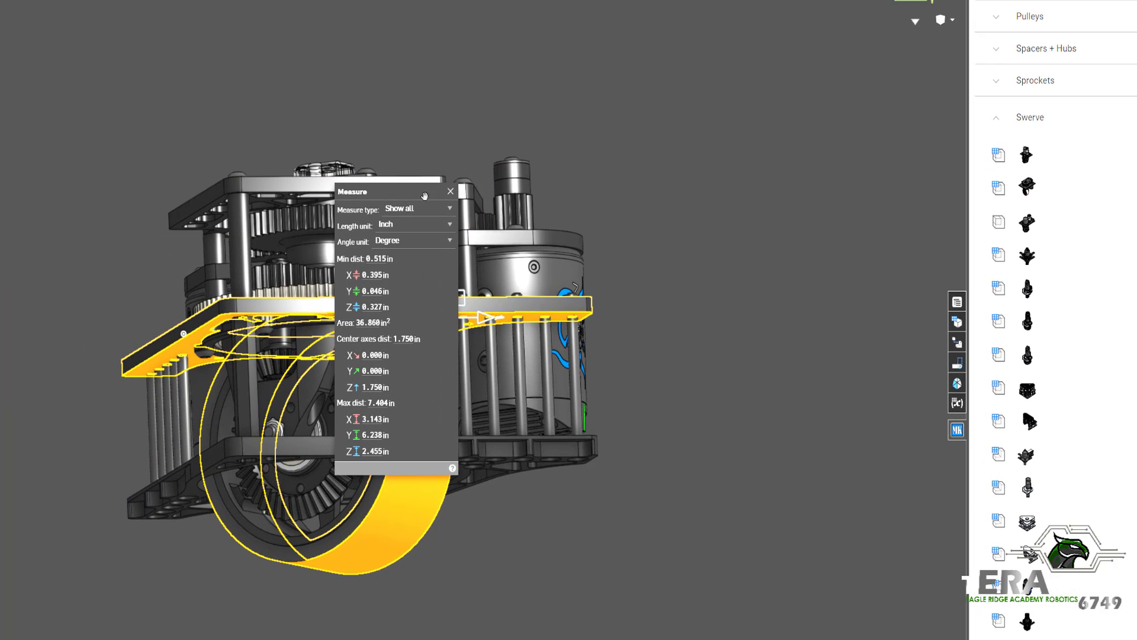
{"action": "left_click_drag", "start_coordinate": [383, 188], "coordinate": [781, 165]}
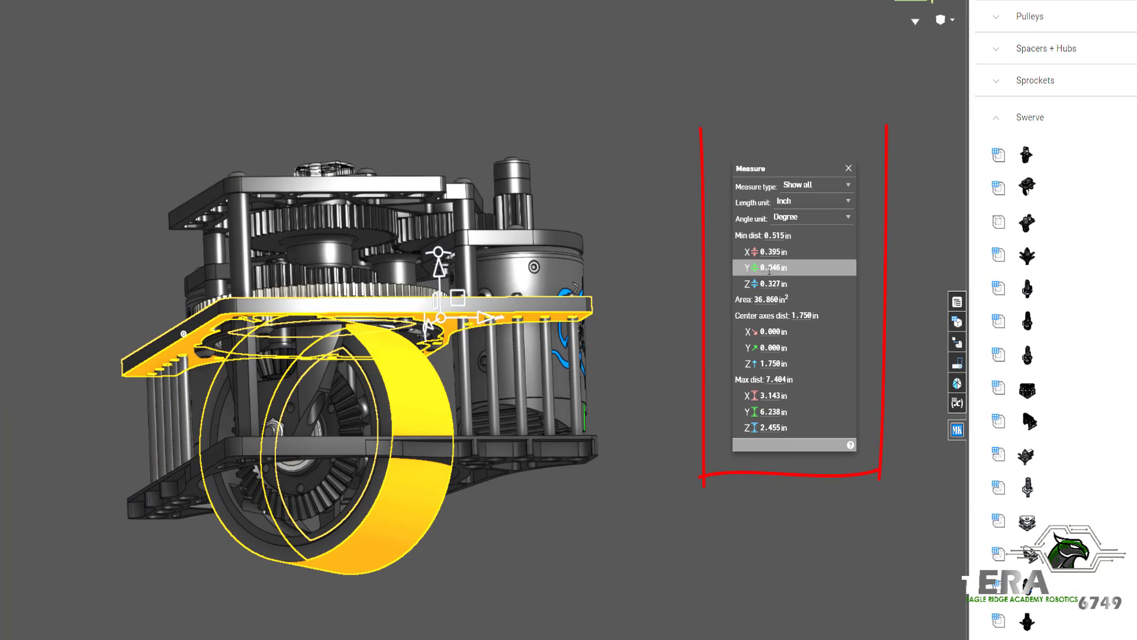
{"action": "mouse_move", "coordinate": [604, 322]}
{"action": "right_mouse_down"}
{"action": "mouse_move", "coordinate": [569, 327]}
{"action": "mouse_move", "coordinate": [546, 347]}
{"action": "mouse_move", "coordinate": [619, 332]}
{"action": "right_mouse_up"}
{"action": "key", "text": "shift+4"}
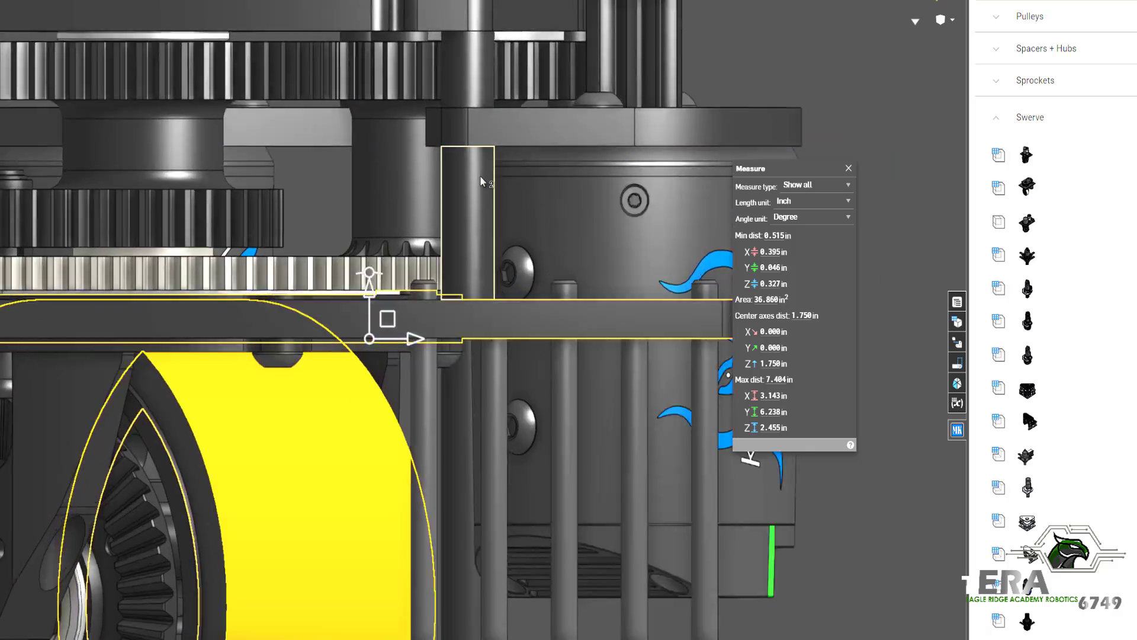
Measure the swerve module's wheel tread diameter, then clear the selection.
{"action": "scroll", "coordinate": [483, 172], "scroll_direction": "down", "scroll_amount": 3}
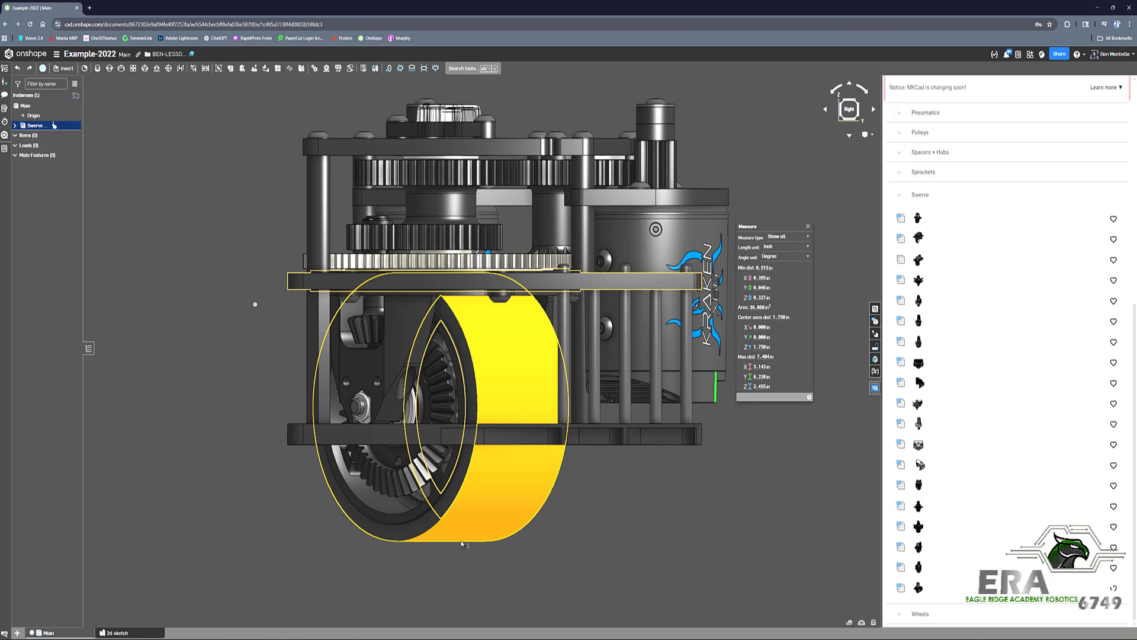
{"action": "left_click", "coordinate": [732, 572]}
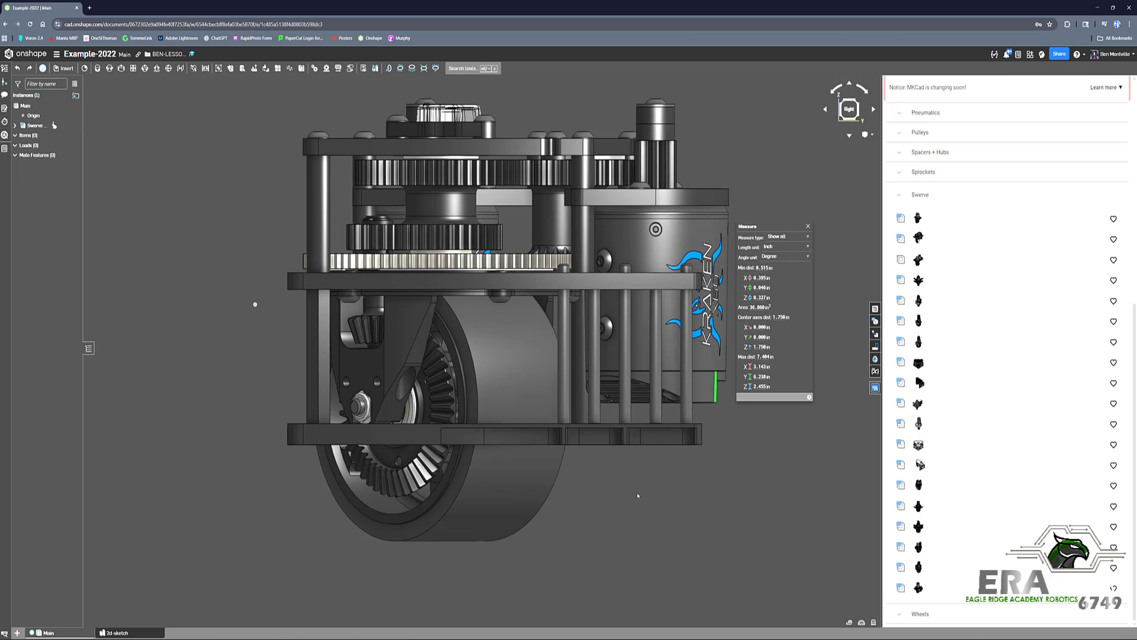
{"action": "left_click", "coordinate": [512, 475]}
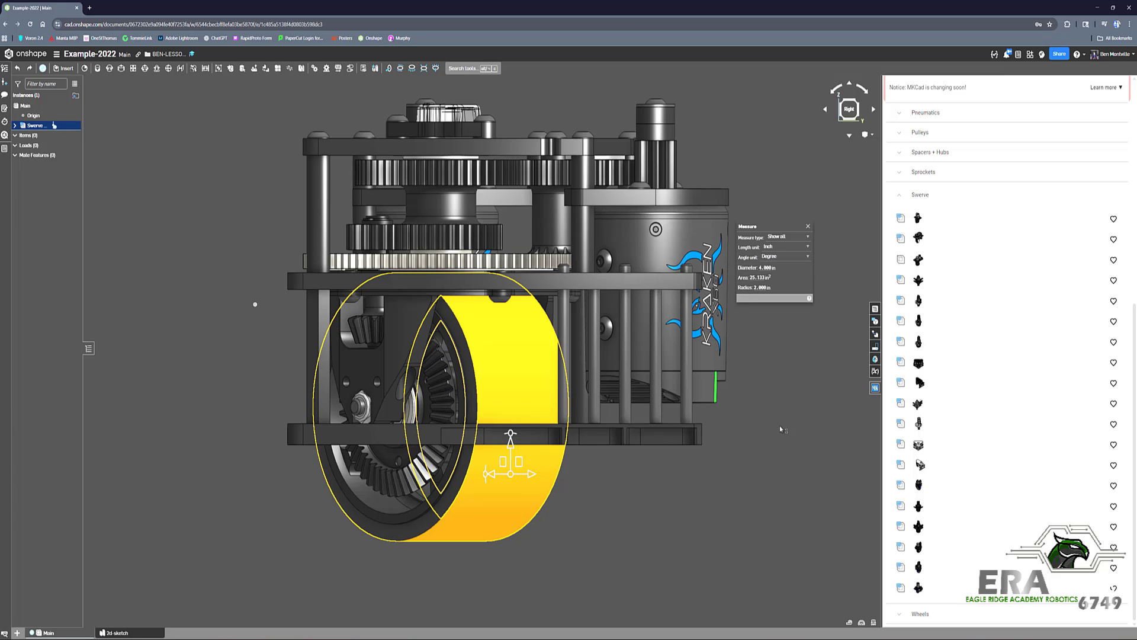
{"action": "left_click", "coordinate": [771, 496]}
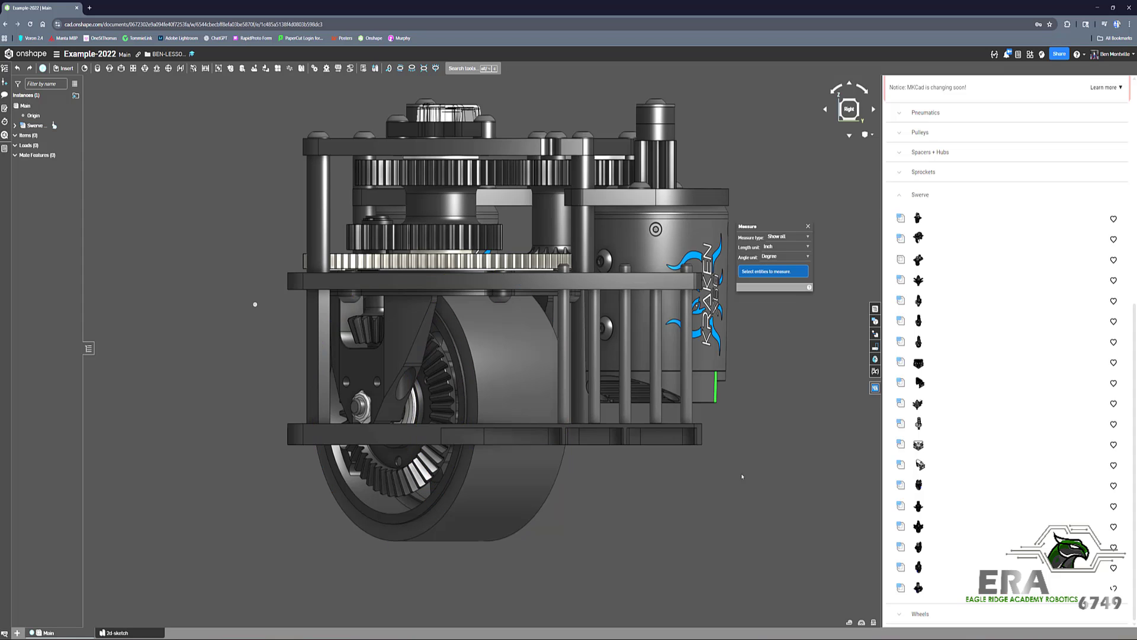
Measure again between the upper mounting plate's underside and the wheel tread, then clear the selection.
{"action": "middle_click_drag", "start_coordinate": [535, 379], "coordinate": [541, 422]}
{"action": "right_click_drag", "start_coordinate": [540, 421], "coordinate": [548, 332]}
{"action": "left_click", "coordinate": [555, 294]}
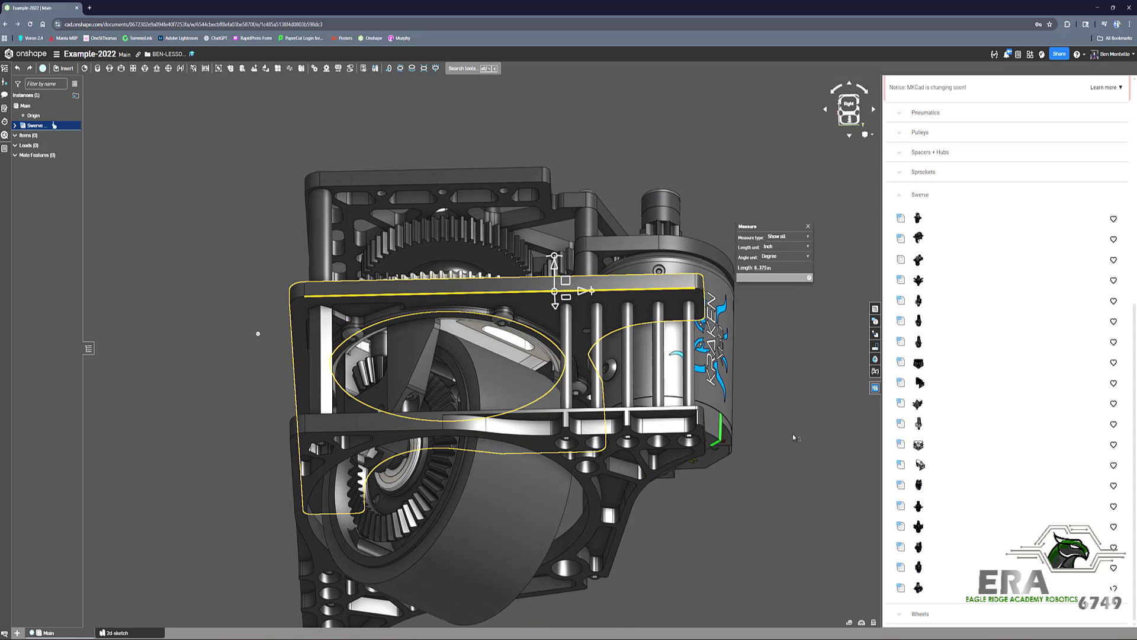
{"action": "left_click", "coordinate": [548, 311]}
{"action": "left_click", "coordinate": [536, 454]}
{"action": "middle_click_drag", "start_coordinate": [533, 454], "coordinate": [536, 420]}
{"action": "right_click_drag", "start_coordinate": [553, 347], "coordinate": [563, 439]}
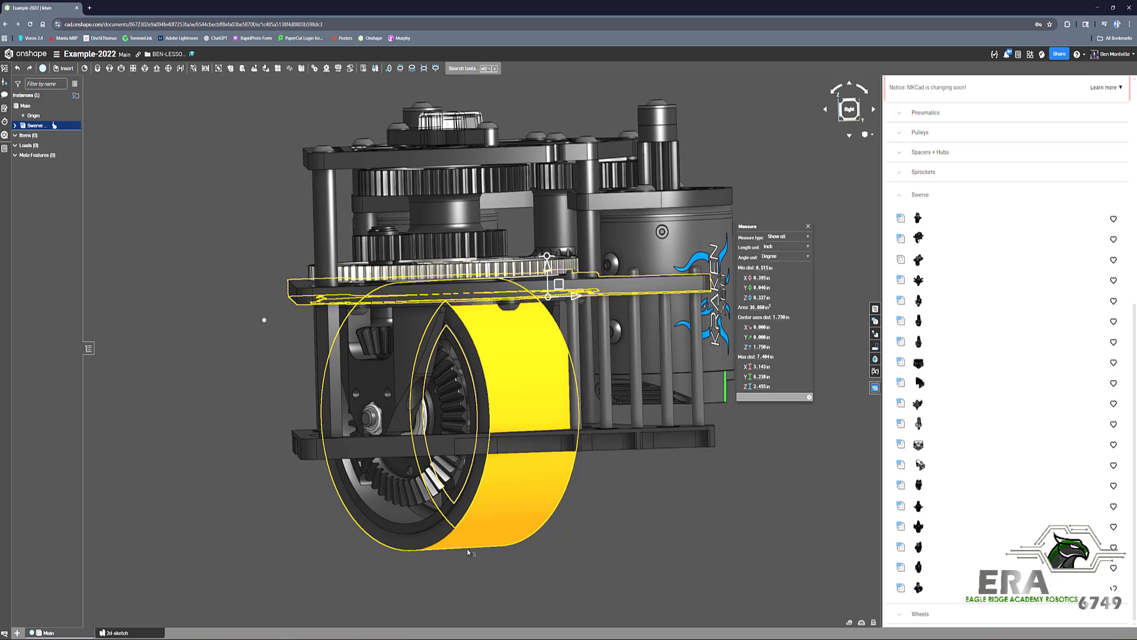
{"action": "left_click", "coordinate": [633, 566]}
{"action": "middle_click_drag", "start_coordinate": [629, 355], "coordinate": [605, 394]}
{"action": "scroll", "coordinate": [605, 394], "scroll_direction": "down", "scroll_amount": 3}
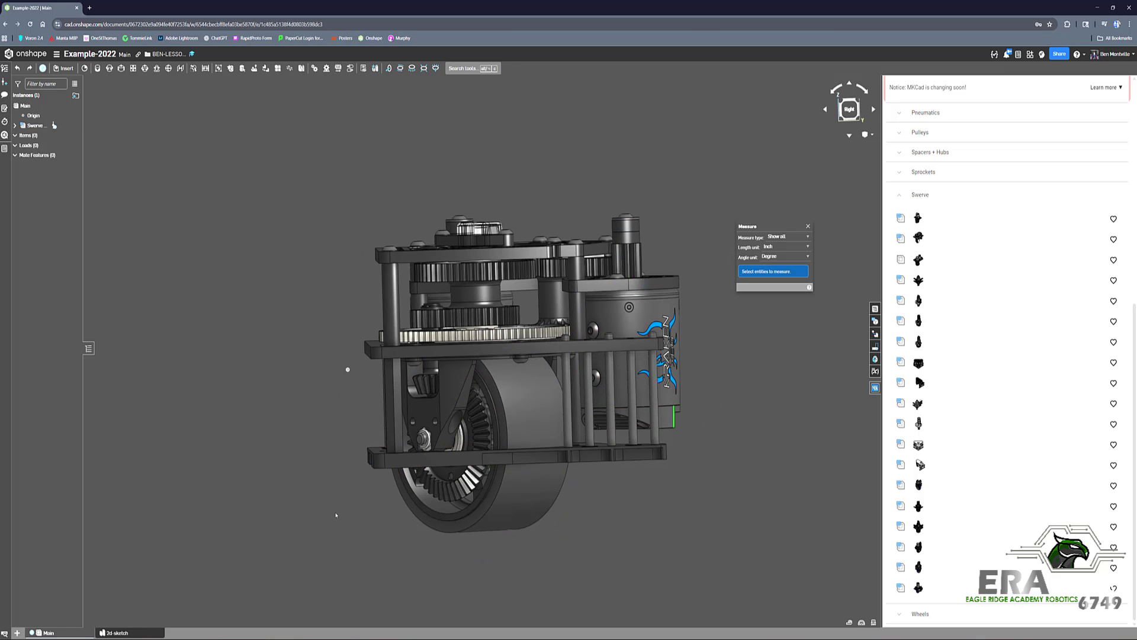
Return to the 2d-sketch part studio and open Sketch 1, the long frame rectangle, for editing.
{"action": "left_click", "coordinate": [117, 632]}
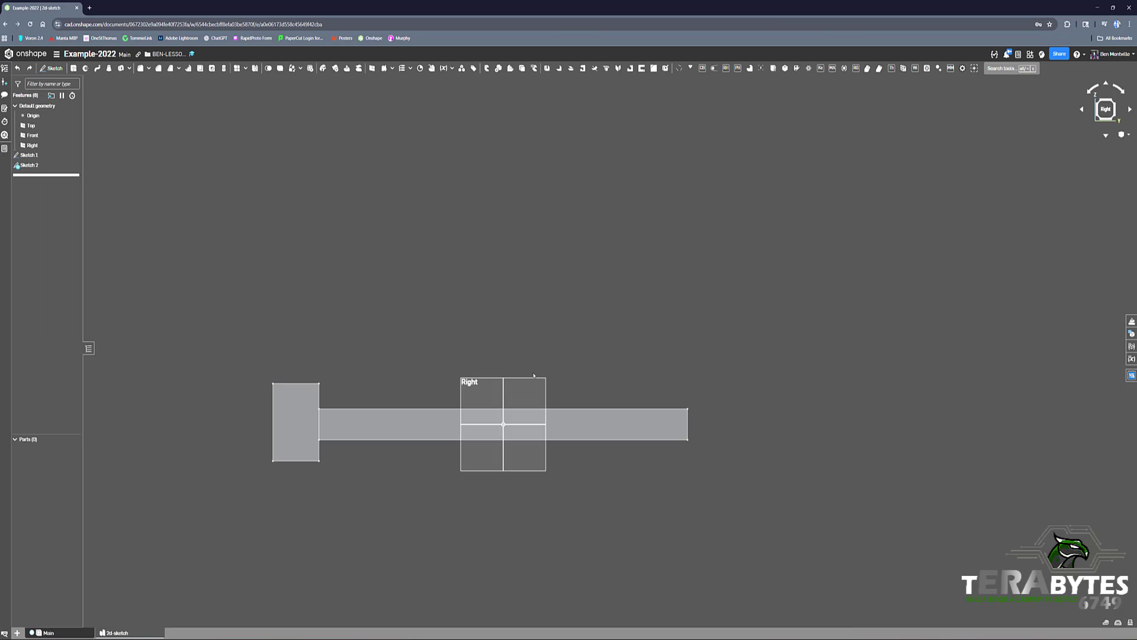
{"action": "right_click", "coordinate": [395, 361]}
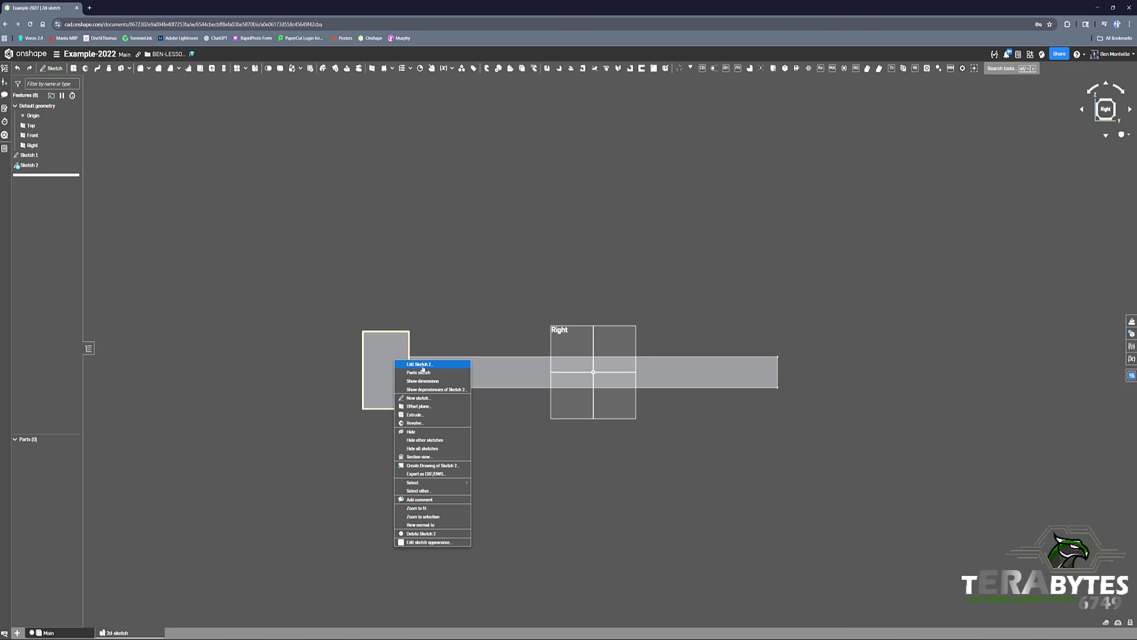
{"action": "left_click", "coordinate": [423, 368]}
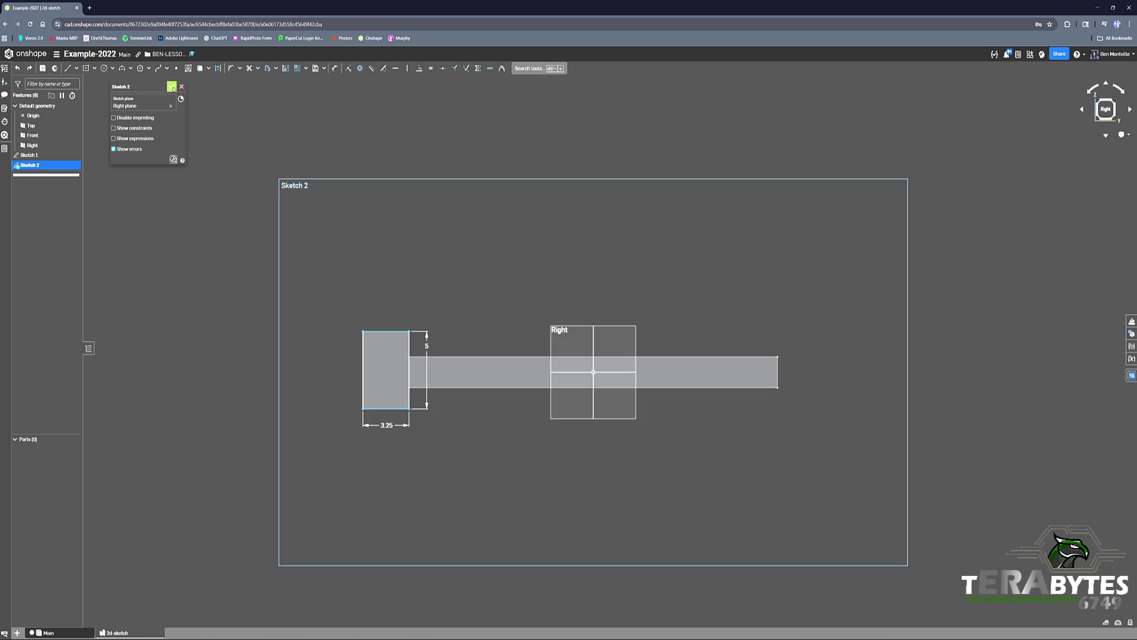
{"action": "left_click", "coordinate": [171, 87]}
{"action": "right_click", "coordinate": [483, 379]}
{"action": "left_click", "coordinate": [510, 385]}
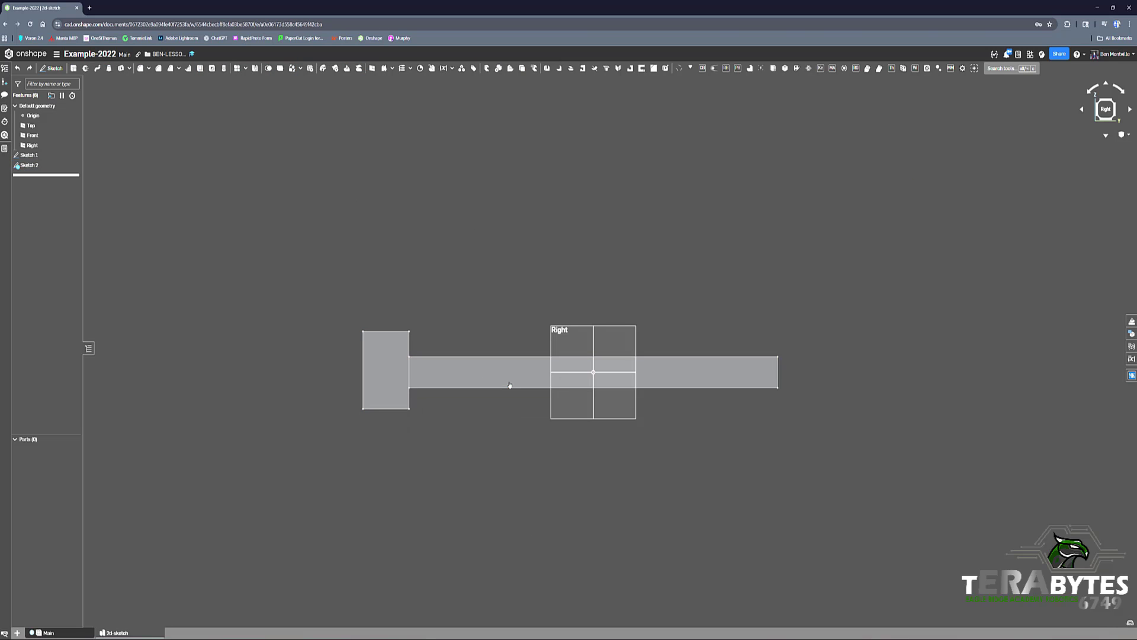
Draw two equal wheel circles near the ends of the frame rectangle, dimensioning the right one to 4 in diameter.
{"action": "key", "text": "c"}
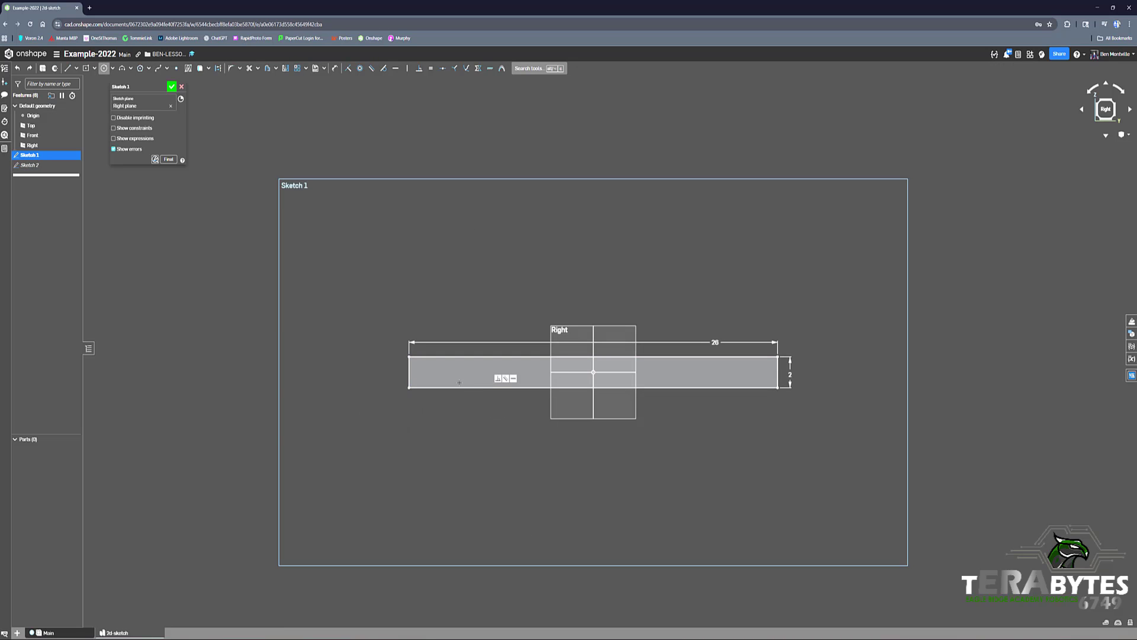
{"action": "left_click", "coordinate": [445, 401]}
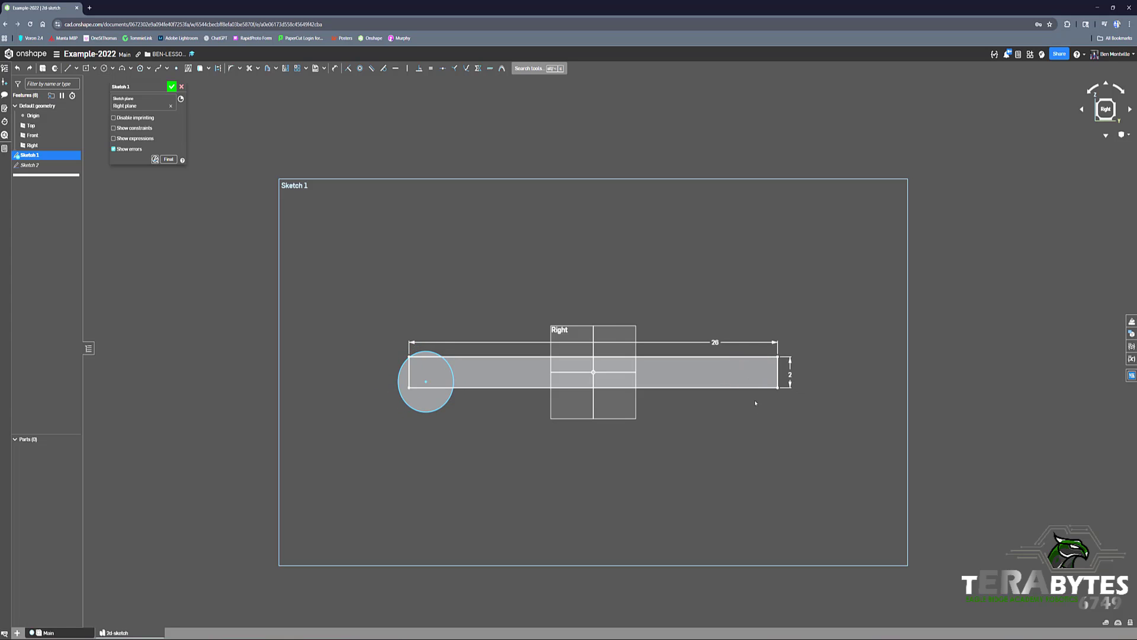
{"action": "key", "text": "c"}
{"action": "double_click", "coordinate": [700, 369]}
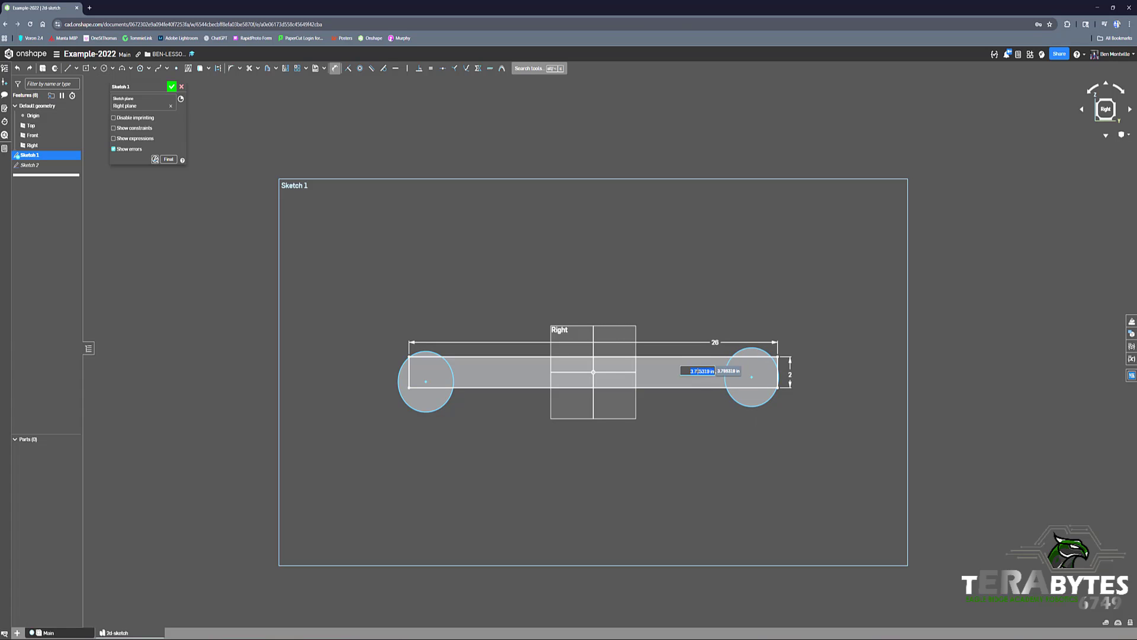
{"action": "left_click", "coordinate": [721, 378]}
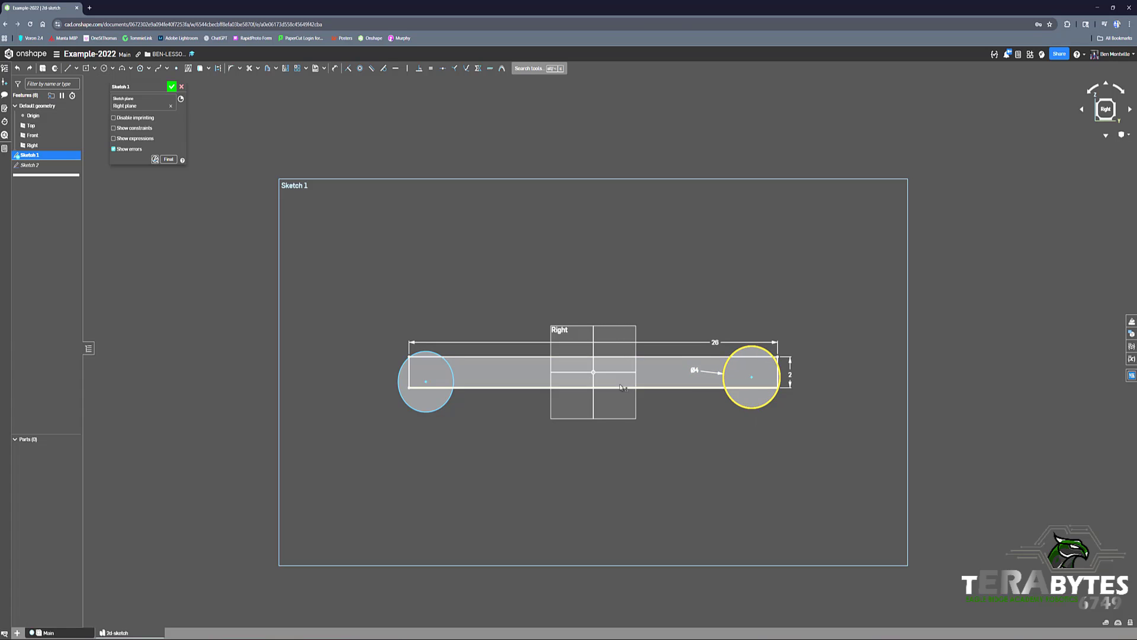
{"action": "left_click", "coordinate": [617, 465]}
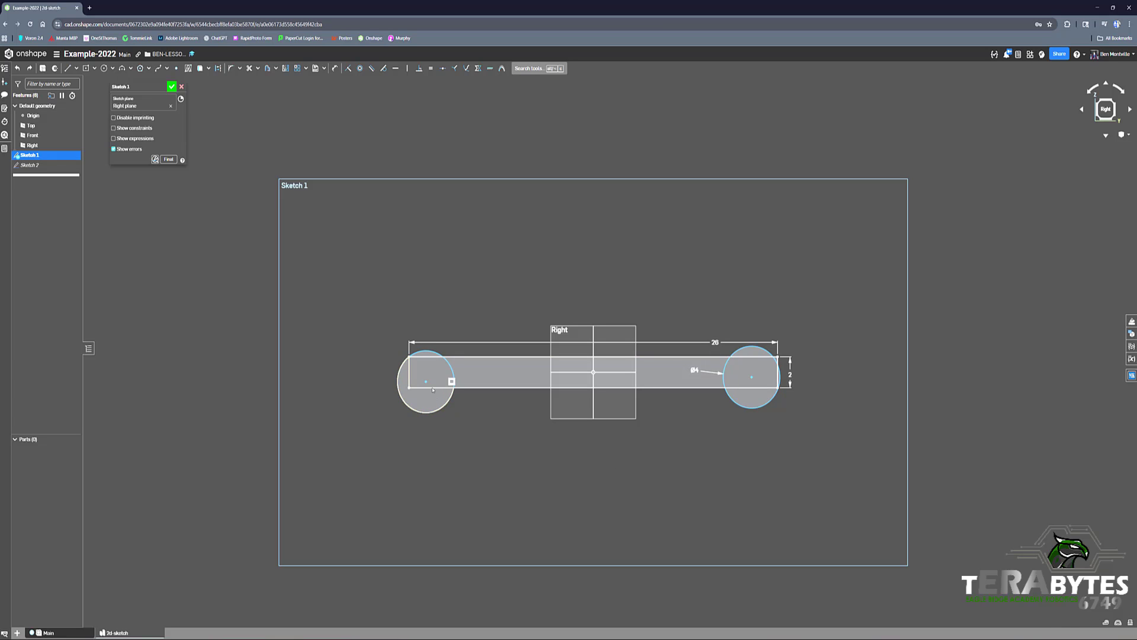
Dimension the left wheel circle's lowest point to the frame rectangle's upper edge as 3.75 in.
{"action": "key", "text": "ctrl+z"}
{"action": "left_click_drag", "start_coordinate": [453, 380], "coordinate": [452, 401]}
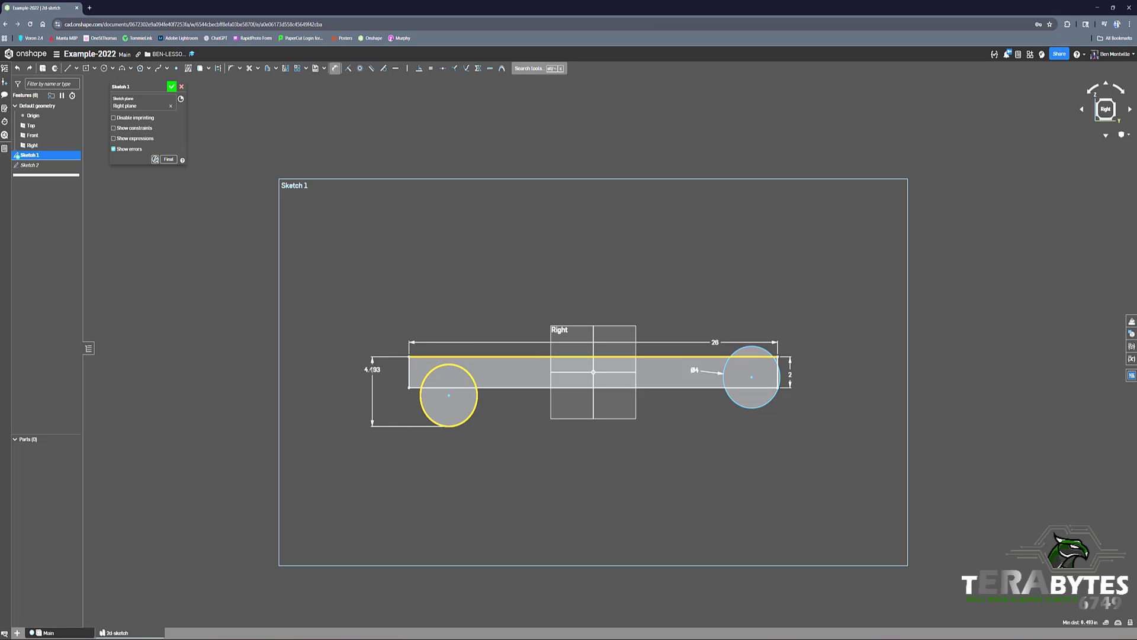
{"action": "double_click", "coordinate": [382, 383]}
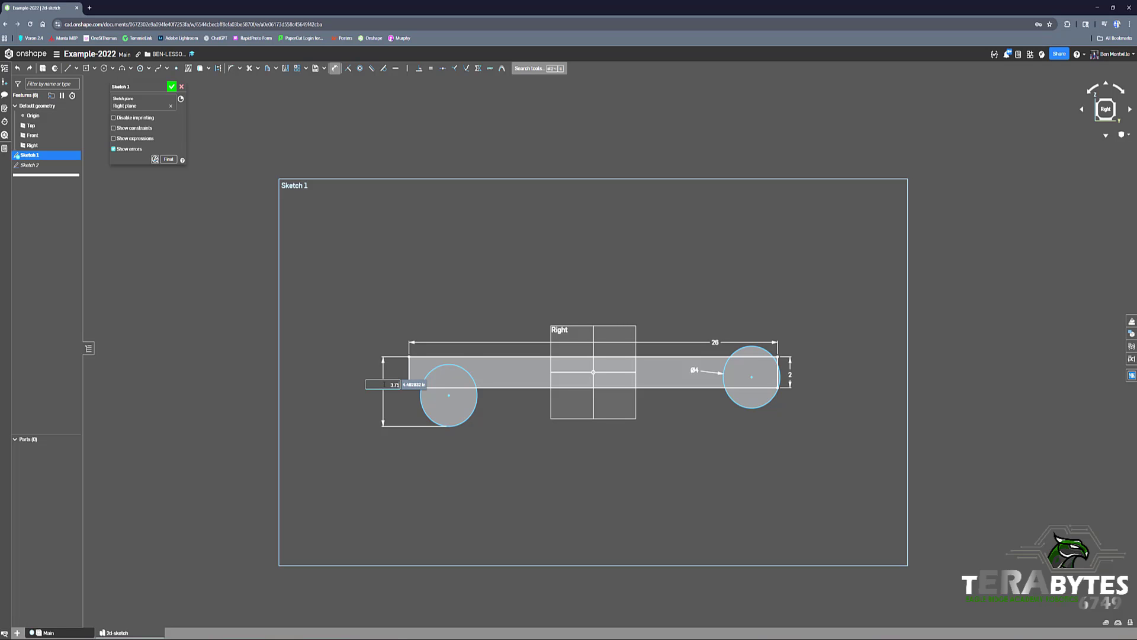
{"action": "key", "text": "Return"}
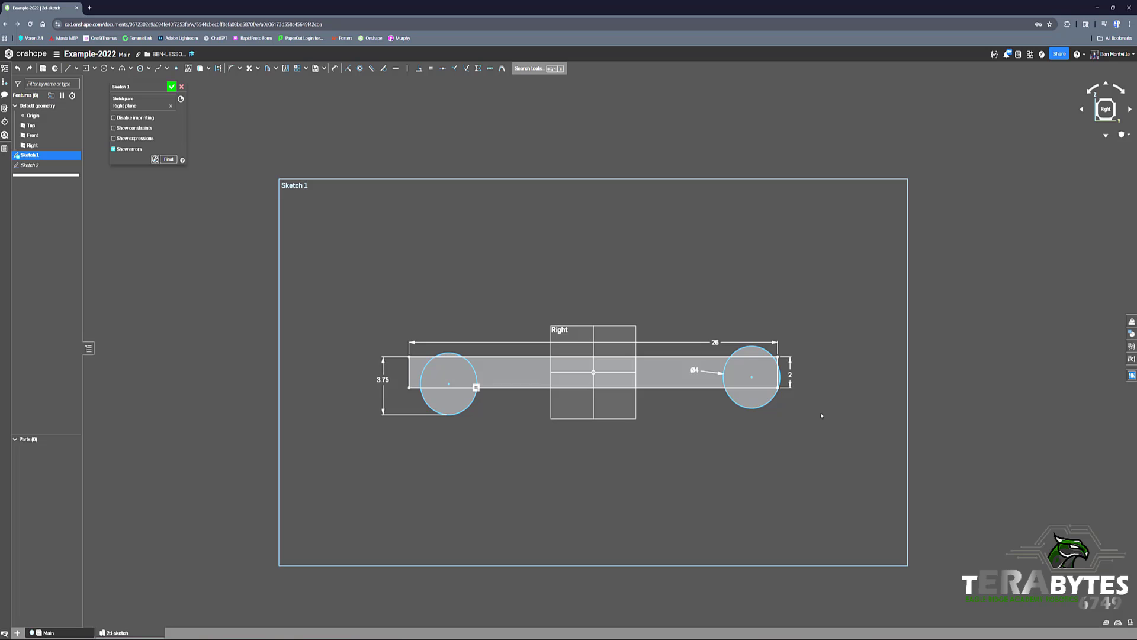
{"action": "left_click", "coordinate": [744, 389]}
{"action": "mouse_move", "coordinate": [449, 383]}
{"action": "left_mouse_down"}
{"action": "mouse_move", "coordinate": [437, 386]}
{"action": "mouse_move", "coordinate": [446, 388]}
{"action": "left_mouse_up"}
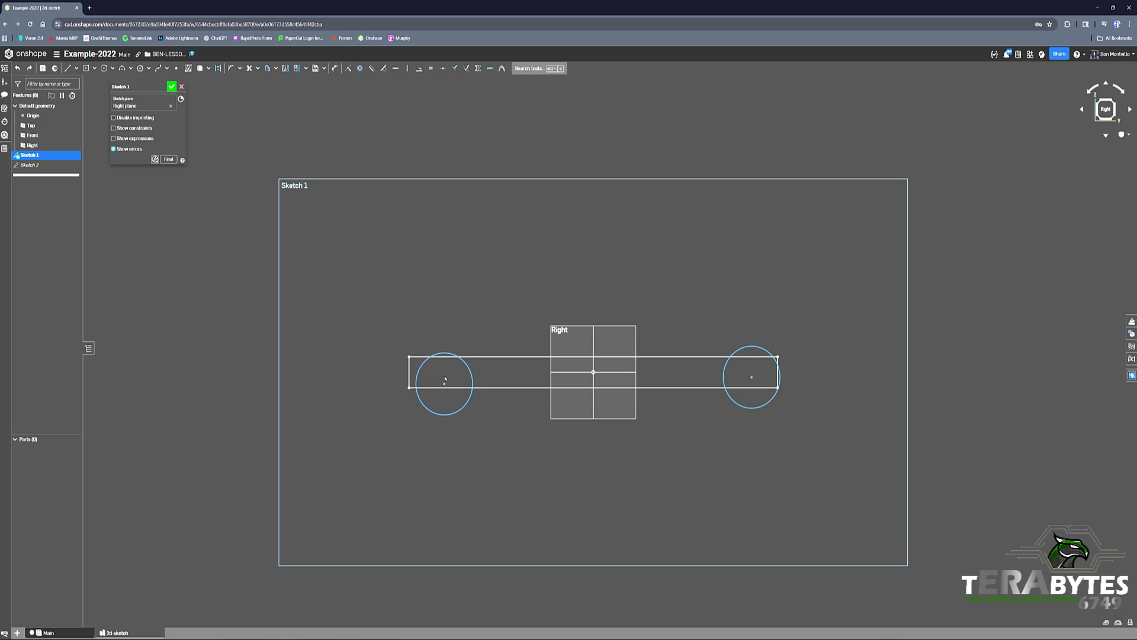
In the Main assembly, measure the minimum distance between the bottom support plate's outer side face and its large wheel opening.
{"action": "left_click", "coordinate": [77, 632]}
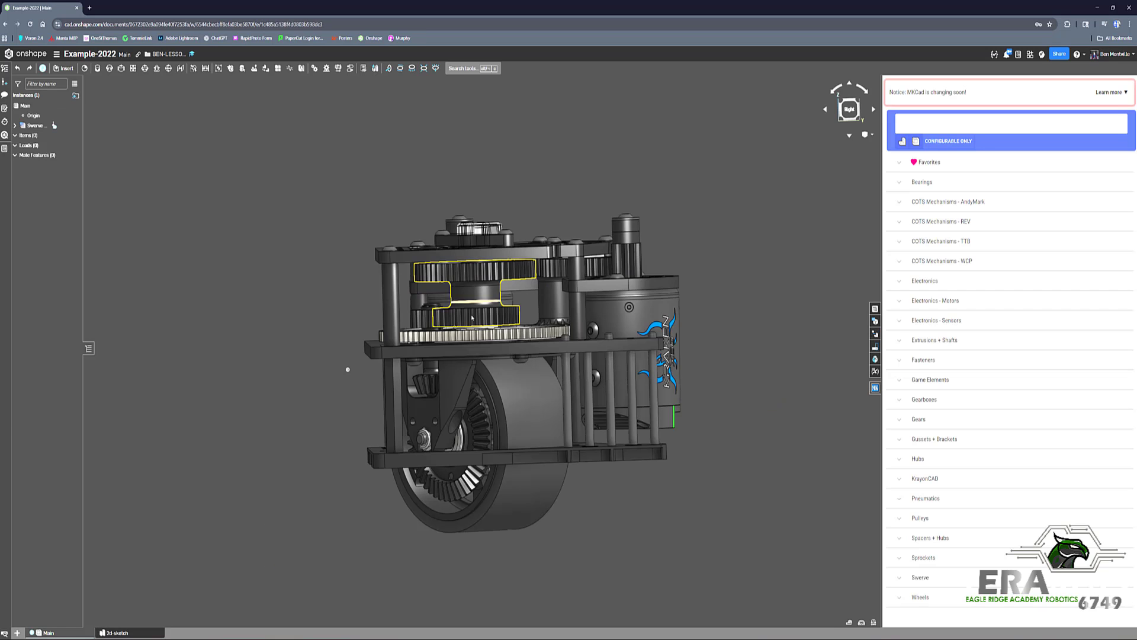
{"action": "scroll", "coordinate": [497, 385], "scroll_direction": "up", "scroll_amount": 5}
{"action": "right_click_drag", "start_coordinate": [598, 336], "coordinate": [654, 269]}
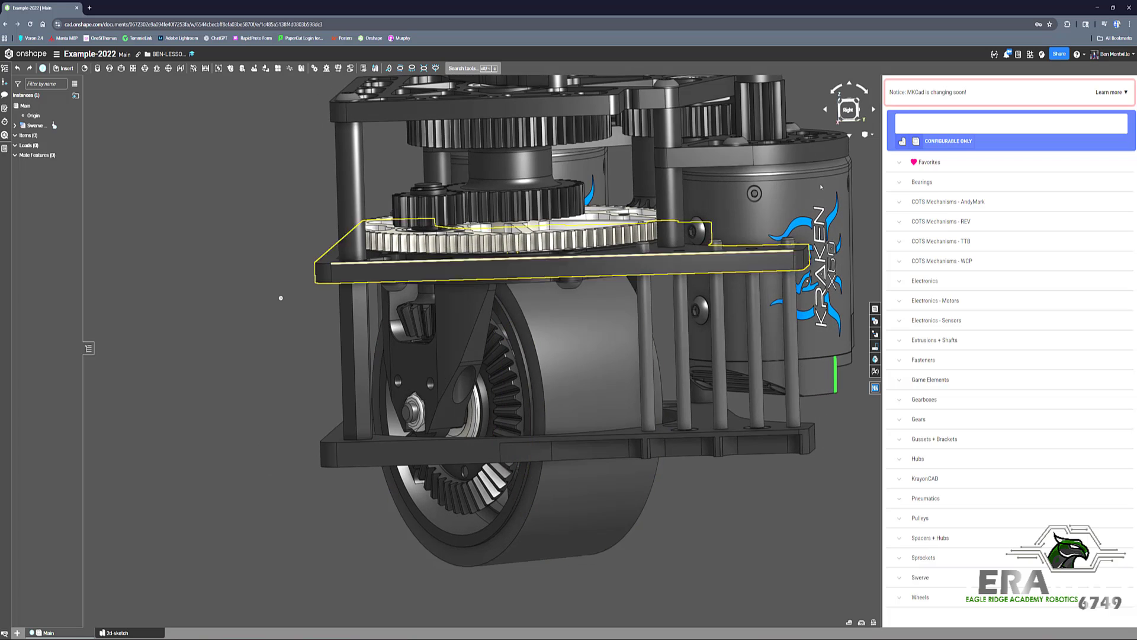
{"action": "left_click", "coordinate": [849, 109]}
{"action": "mouse_move", "coordinate": [464, 443]}
{"action": "middle_mouse_down"}
{"action": "mouse_move", "coordinate": [497, 436]}
{"action": "mouse_move", "coordinate": [478, 437]}
{"action": "middle_mouse_up"}
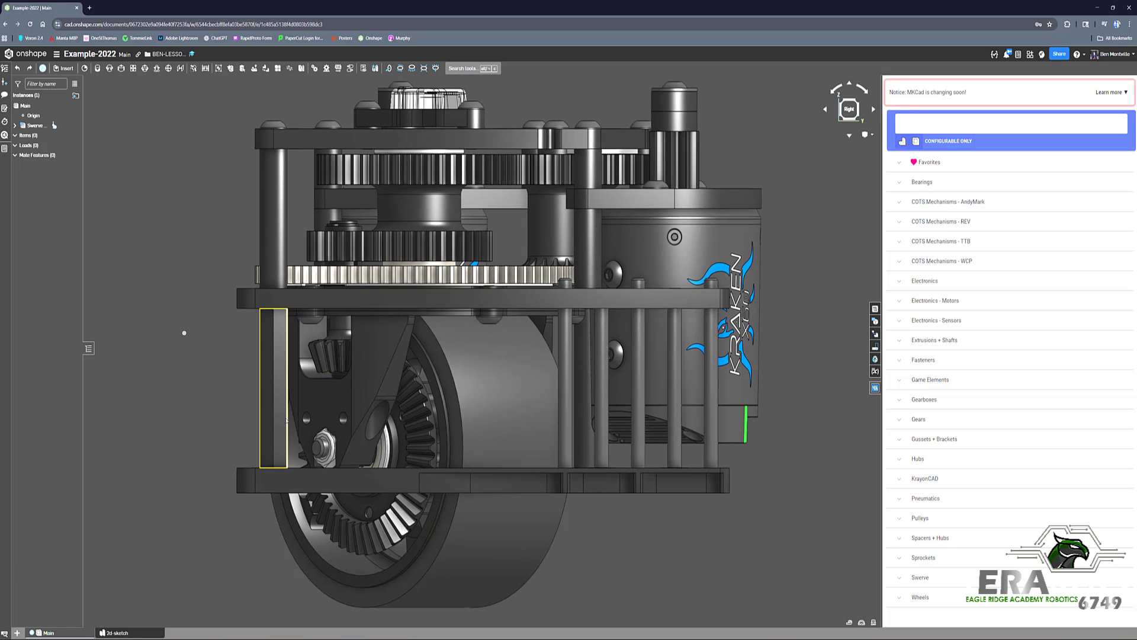
{"action": "right_click_drag", "start_coordinate": [343, 417], "coordinate": [474, 306]}
{"action": "scroll", "coordinate": [473, 307], "scroll_direction": "up", "scroll_amount": 10}
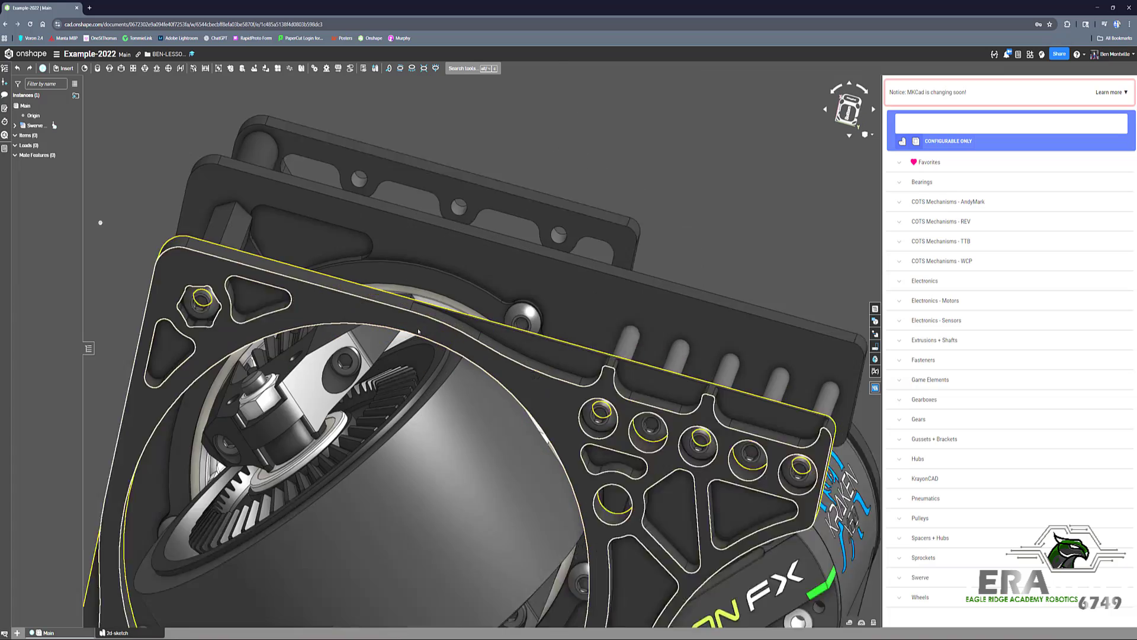
{"action": "left_click", "coordinate": [472, 329]}
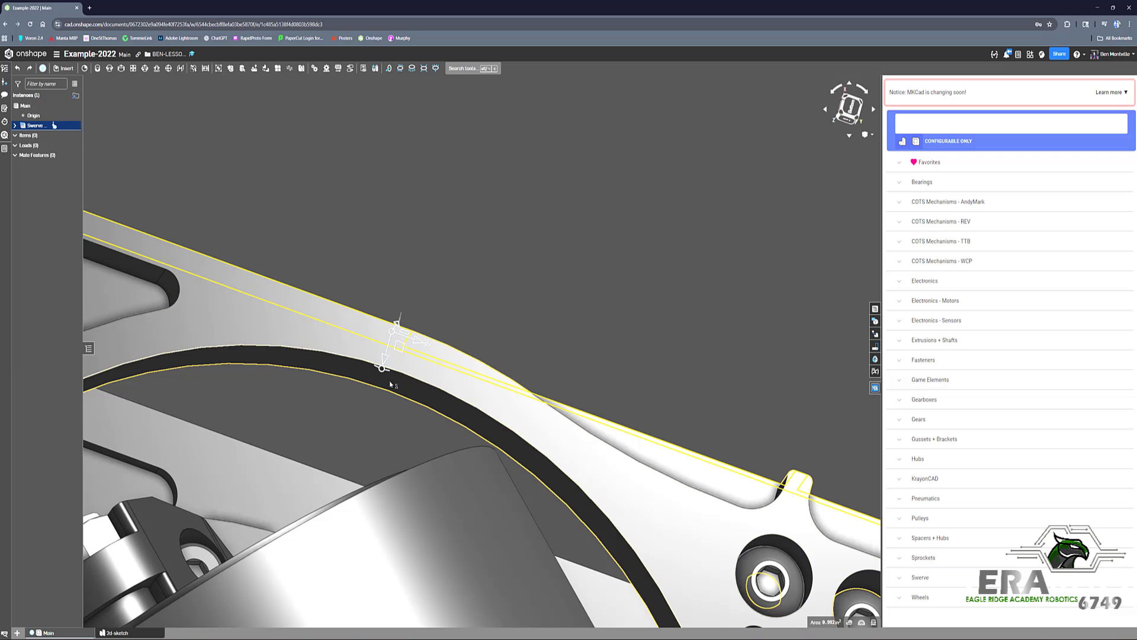
{"action": "left_click", "coordinate": [417, 385]}
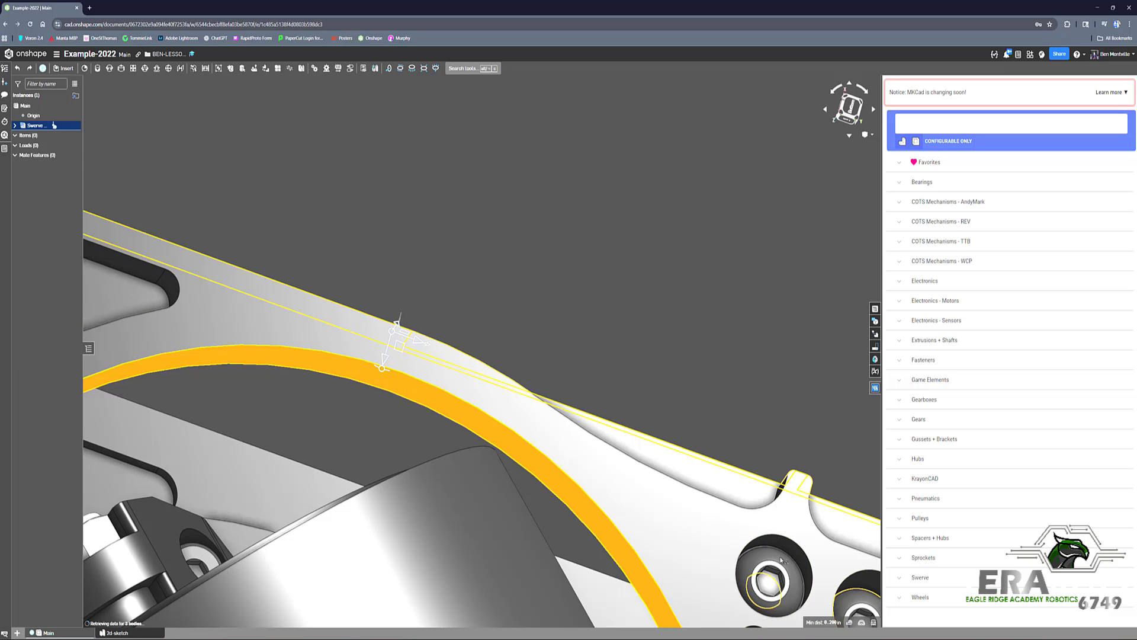
{"action": "left_click", "coordinate": [651, 311]}
{"action": "scroll", "coordinate": [650, 312], "scroll_direction": "down", "scroll_amount": 3}
{"action": "scroll", "coordinate": [347, 200], "scroll_direction": "down", "scroll_amount": 4}
{"action": "right_click_drag", "start_coordinate": [495, 259], "coordinate": [518, 244]}
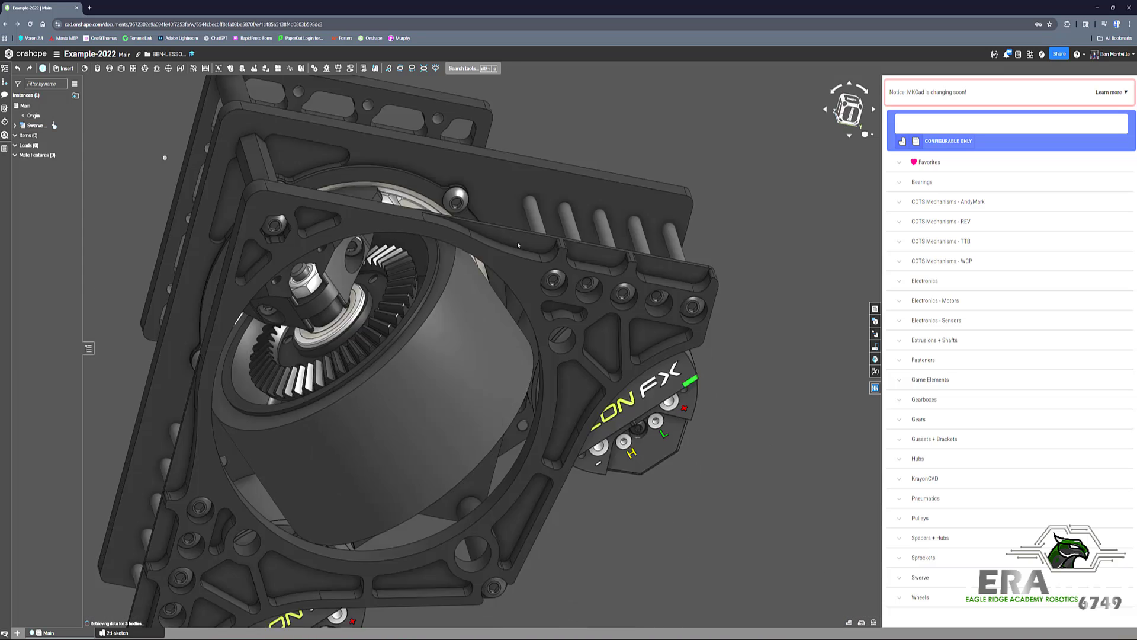
{"action": "key", "text": "shift+4"}
In the 2d-sketch studio, dimension the gap between the frame's left edge and the nearest side of the left wheel as 0.2 in.
{"action": "left_click", "coordinate": [125, 633]}
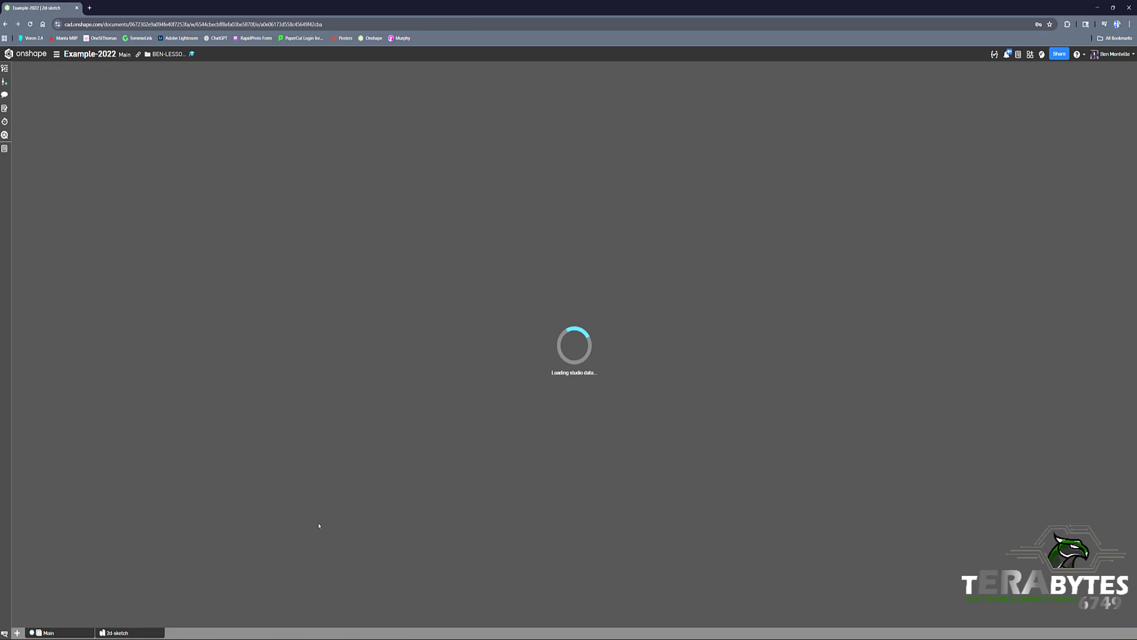
{"action": "scroll", "coordinate": [414, 373], "scroll_direction": "up", "scroll_amount": 5}
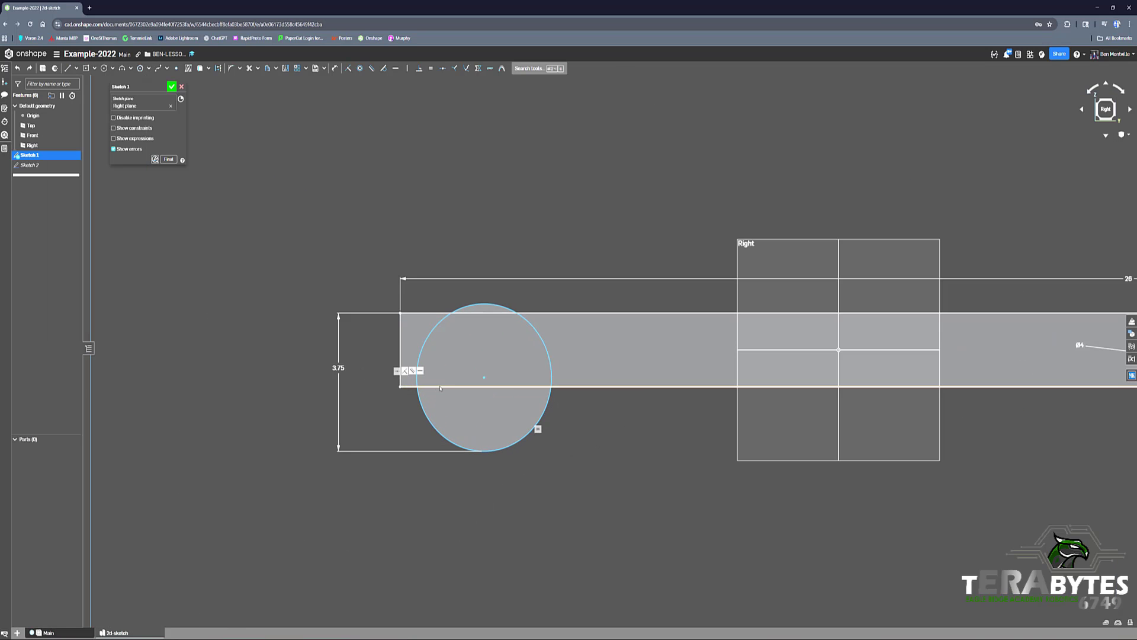
{"action": "left_click", "coordinate": [413, 363]}
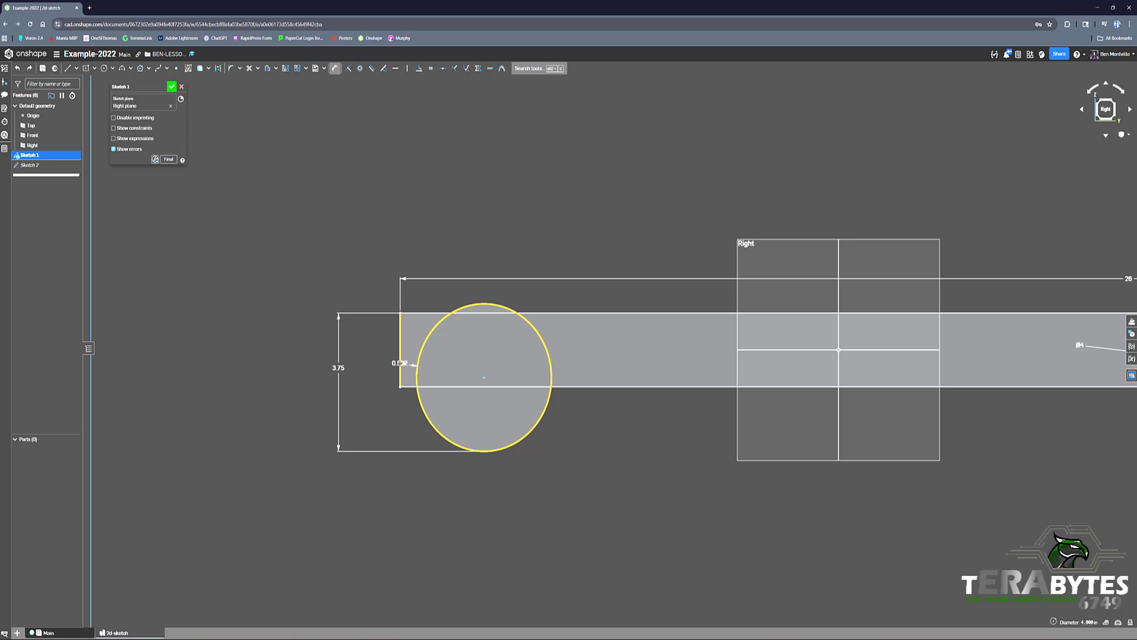
{"action": "double_click", "coordinate": [379, 411]}
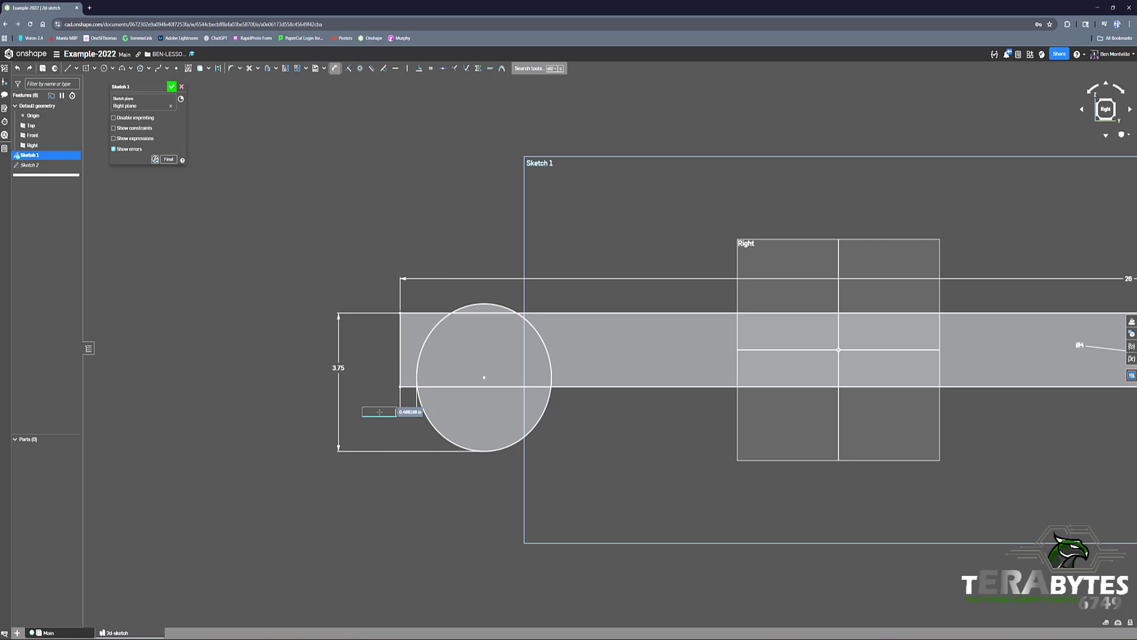
{"action": "type", "text": "0.2"}
{"action": "key", "text": "Return"}
{"action": "scroll", "coordinate": [428, 388], "scroll_direction": "up", "scroll_amount": 2}
{"action": "scroll", "coordinate": [368, 373], "scroll_direction": "down", "scroll_amount": 5}
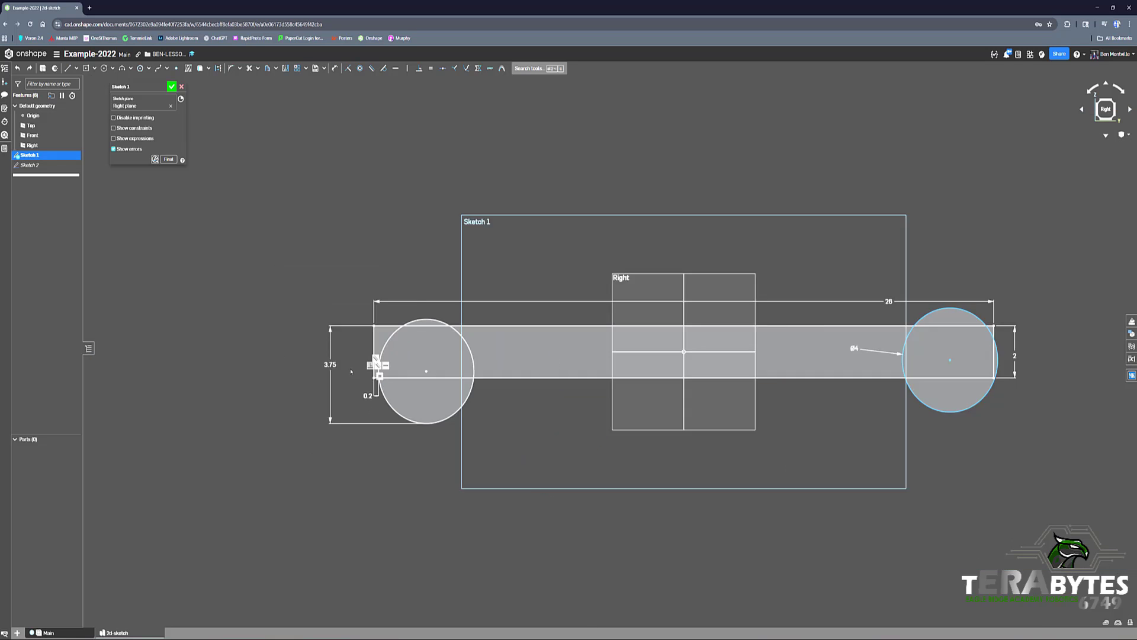
Delete the right wheel circle and dimension the left wheel circle's diameter as 4 in.
{"action": "key", "text": "Delete"}
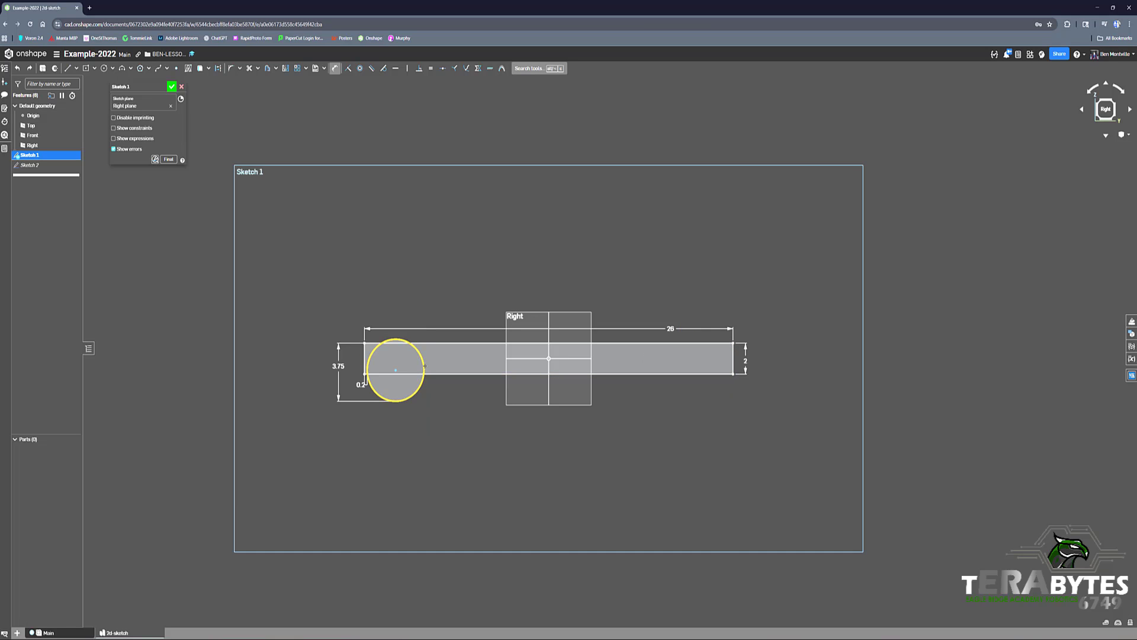
{"action": "double_click", "coordinate": [434, 405]}
{"action": "type", "text": "4"}
{"action": "key", "text": "Return"}
{"action": "key", "text": "Escape"}
{"action": "key", "text": "f"}
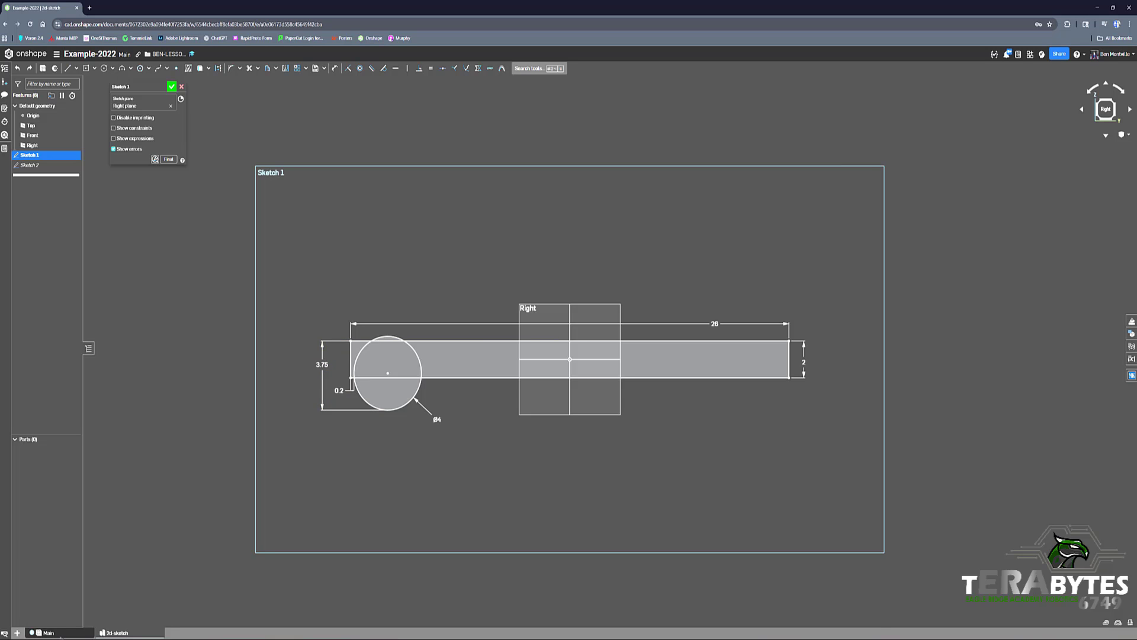
In the Main assembly, examine the swerve module's mounting plate, gears and top hardware from the side and from above.
{"action": "left_click", "coordinate": [48, 633]}
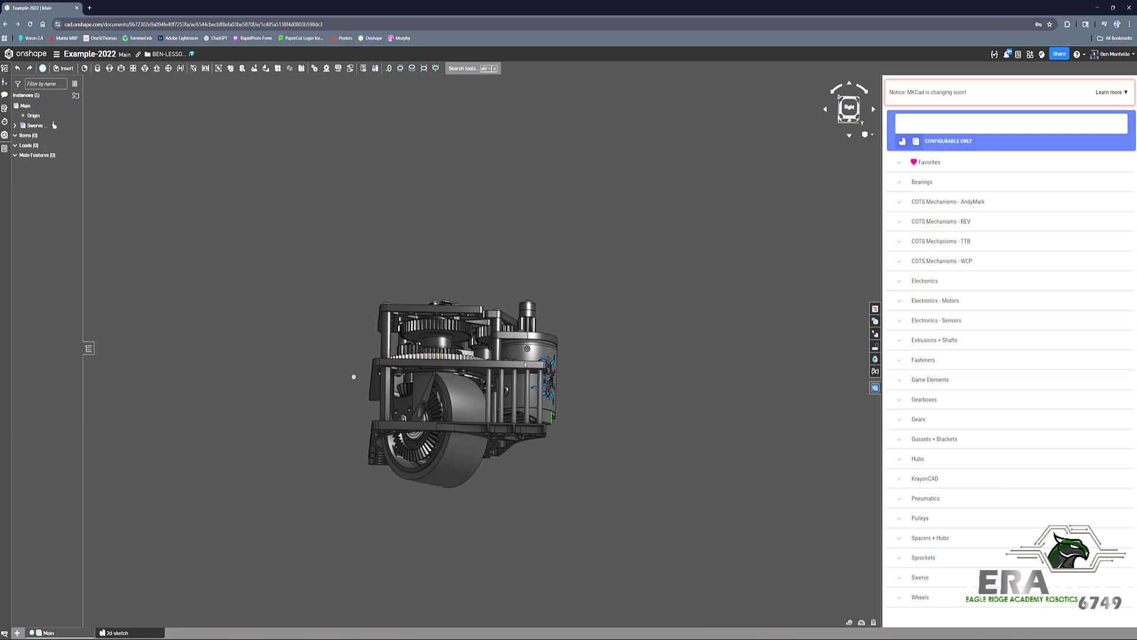
{"action": "left_click", "coordinate": [849, 109]}
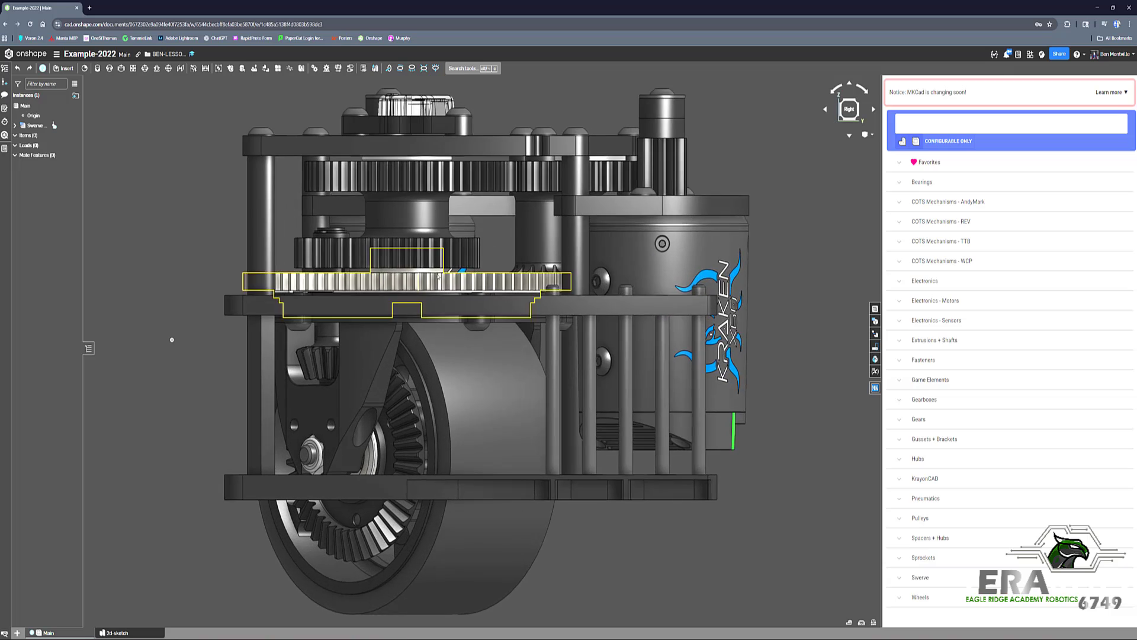
{"action": "middle_click_drag", "start_coordinate": [519, 302], "coordinate": [498, 383]}
{"action": "right_click_drag", "start_coordinate": [498, 403], "coordinate": [516, 344]}
{"action": "left_click", "coordinate": [494, 363]}
{"action": "middle_click_drag", "start_coordinate": [501, 237], "coordinate": [492, 278]}
{"action": "right_click_drag", "start_coordinate": [492, 278], "coordinate": [493, 327]}
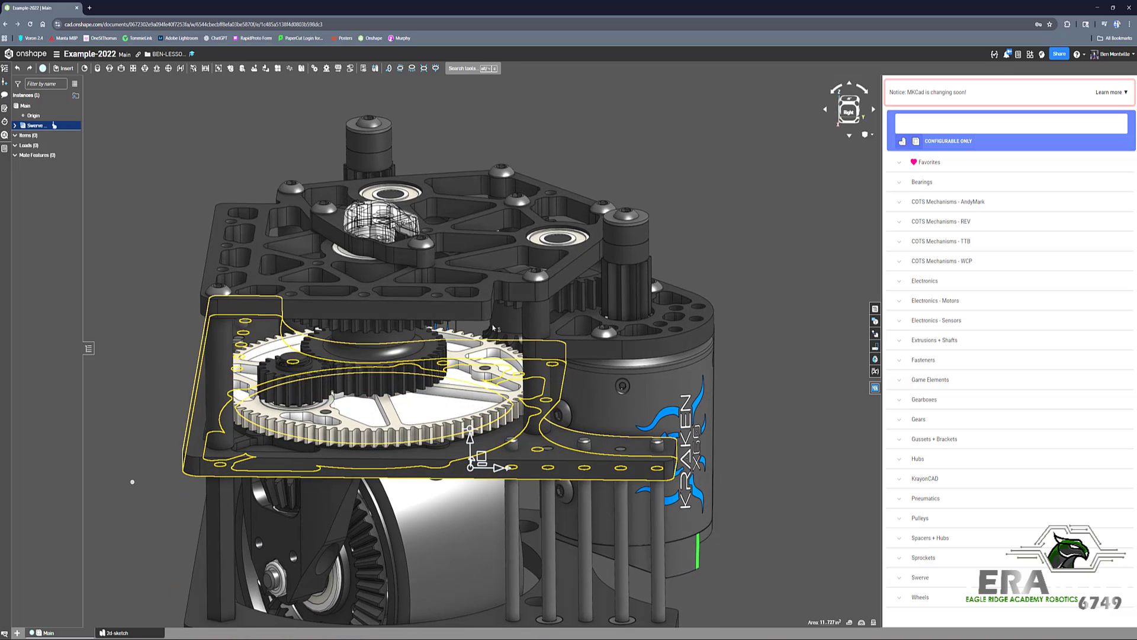
{"action": "left_click", "coordinate": [848, 114]}
{"action": "mouse_move", "coordinate": [812, 126]}
{"action": "right_mouse_down"}
{"action": "mouse_move", "coordinate": [770, 104]}
{"action": "mouse_move", "coordinate": [806, 139]}
{"action": "right_mouse_up"}
{"action": "left_click", "coordinate": [854, 112]}
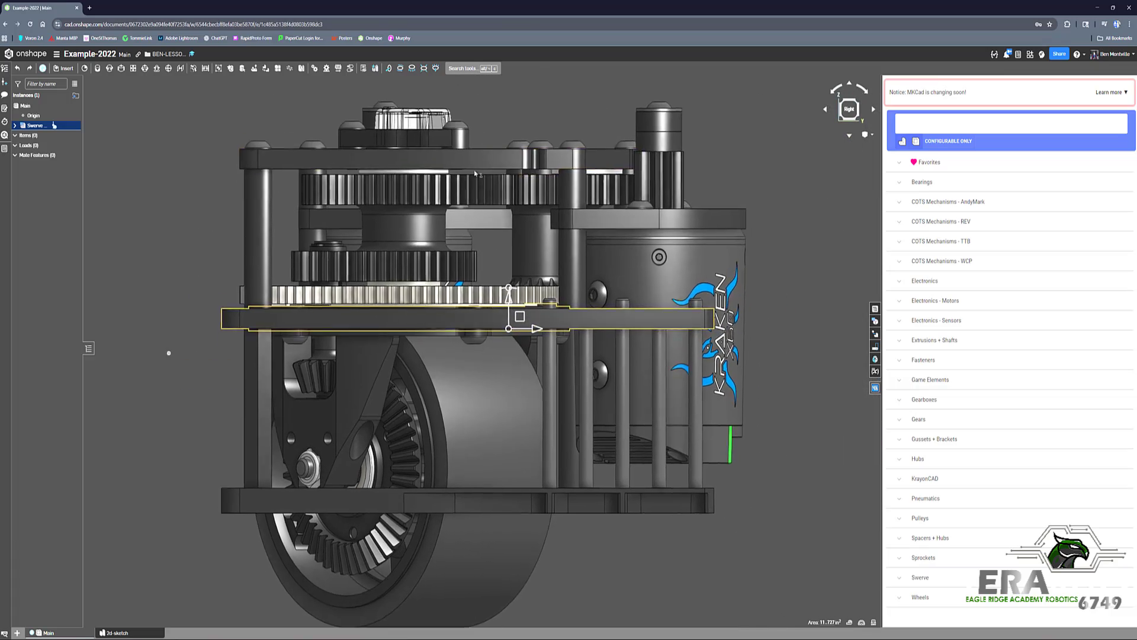
{"action": "scroll", "coordinate": [409, 192], "scroll_direction": "up", "scroll_amount": 5}
{"action": "middle_click_drag", "start_coordinate": [474, 167], "coordinate": [454, 211]}
{"action": "right_click_drag", "start_coordinate": [454, 190], "coordinate": [473, 211]}
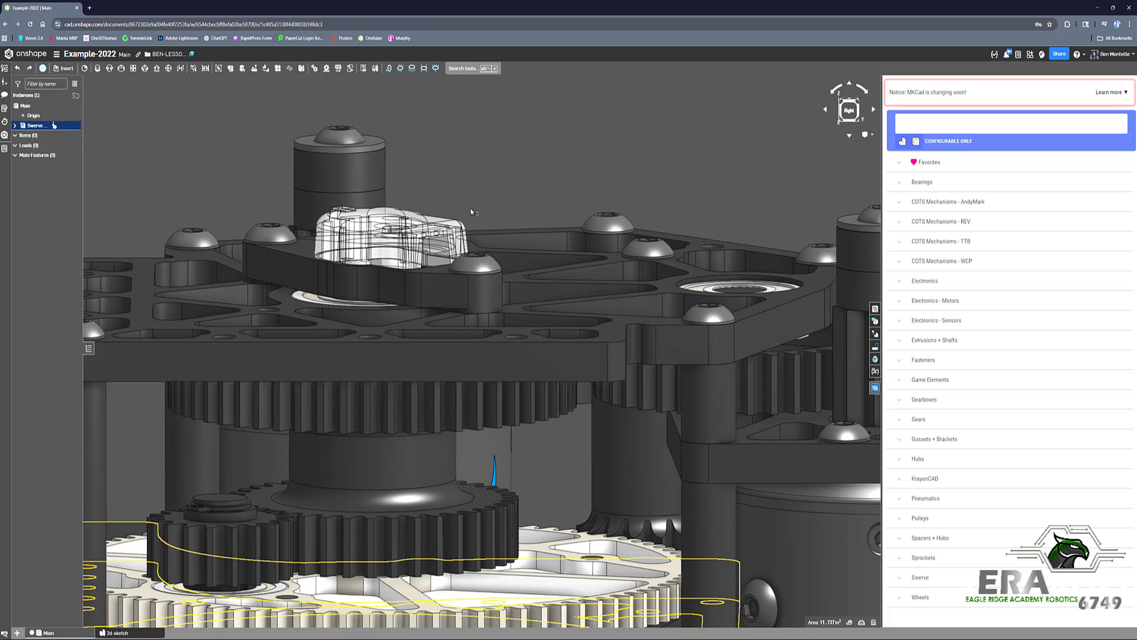
{"action": "scroll", "coordinate": [541, 247], "scroll_direction": "down", "scroll_amount": 8}
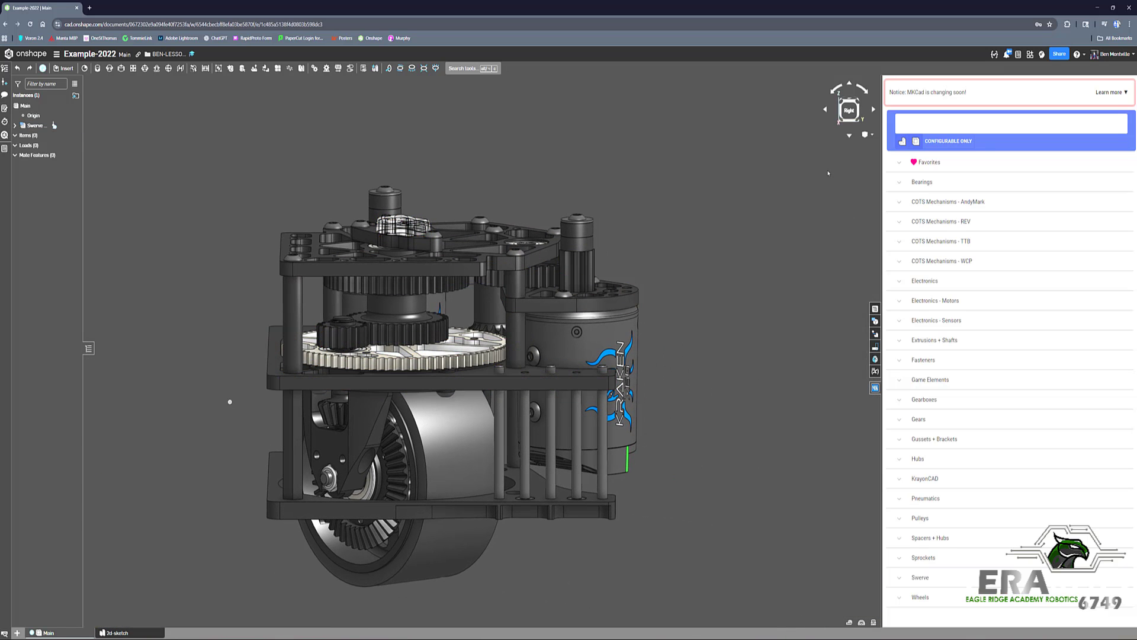
{"action": "left_click", "coordinate": [850, 110]}
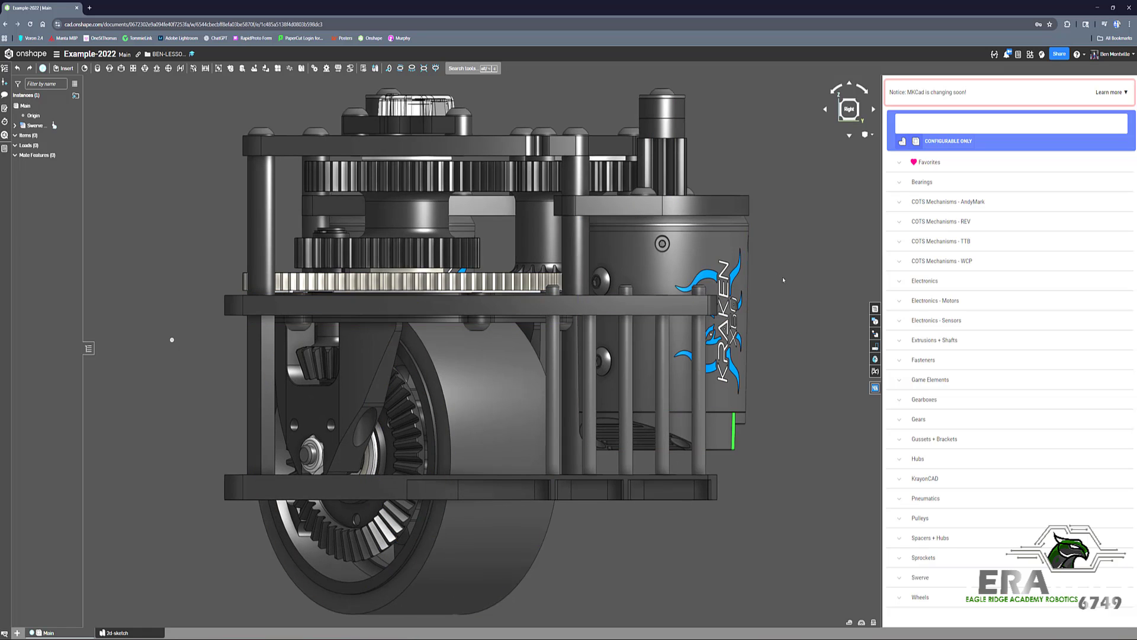
Measure the overall horizontal distance between the motor's outer side and the far end face of the swerve module's middle plate.
{"action": "left_click", "coordinate": [750, 286]}
{"action": "middle_click_drag", "start_coordinate": [397, 304], "coordinate": [527, 319]}
{"action": "right_click_drag", "start_coordinate": [527, 320], "coordinate": [560, 321]}
{"action": "left_click", "coordinate": [341, 320]}
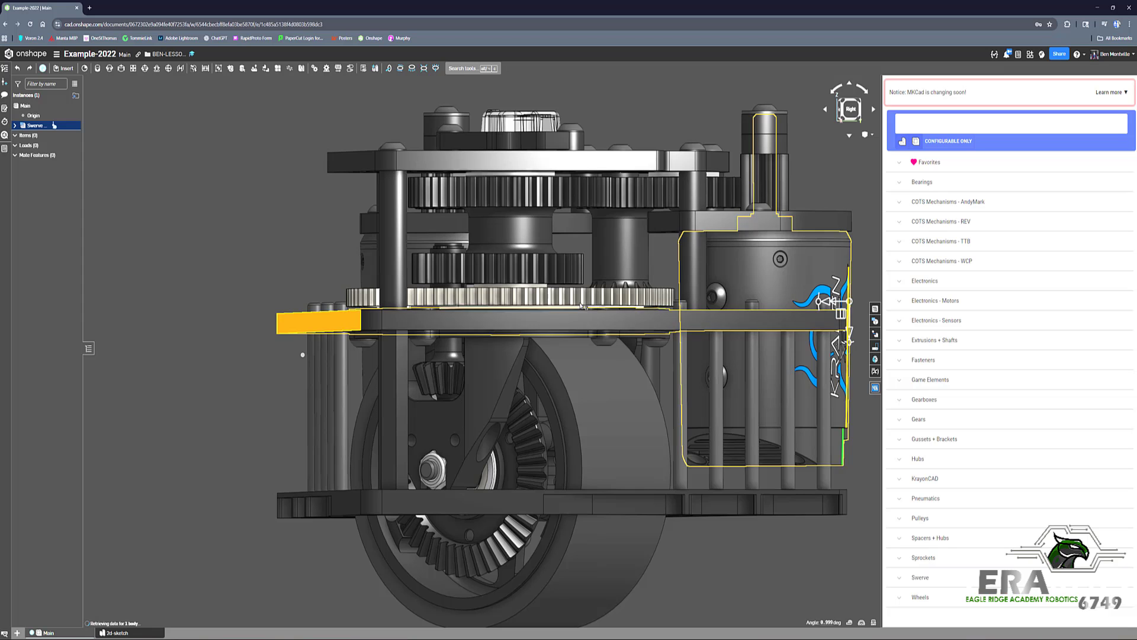
{"action": "middle_click_drag", "start_coordinate": [595, 305], "coordinate": [532, 309]}
{"action": "right_click_drag", "start_coordinate": [557, 309], "coordinate": [538, 308]}
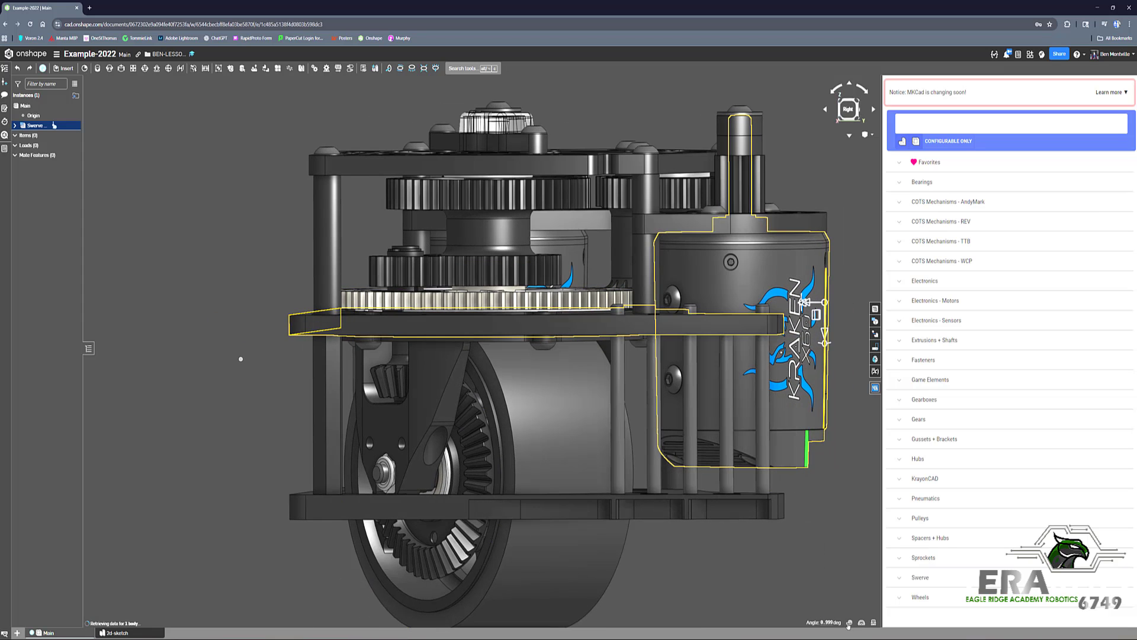
{"action": "left_click", "coordinate": [849, 623]}
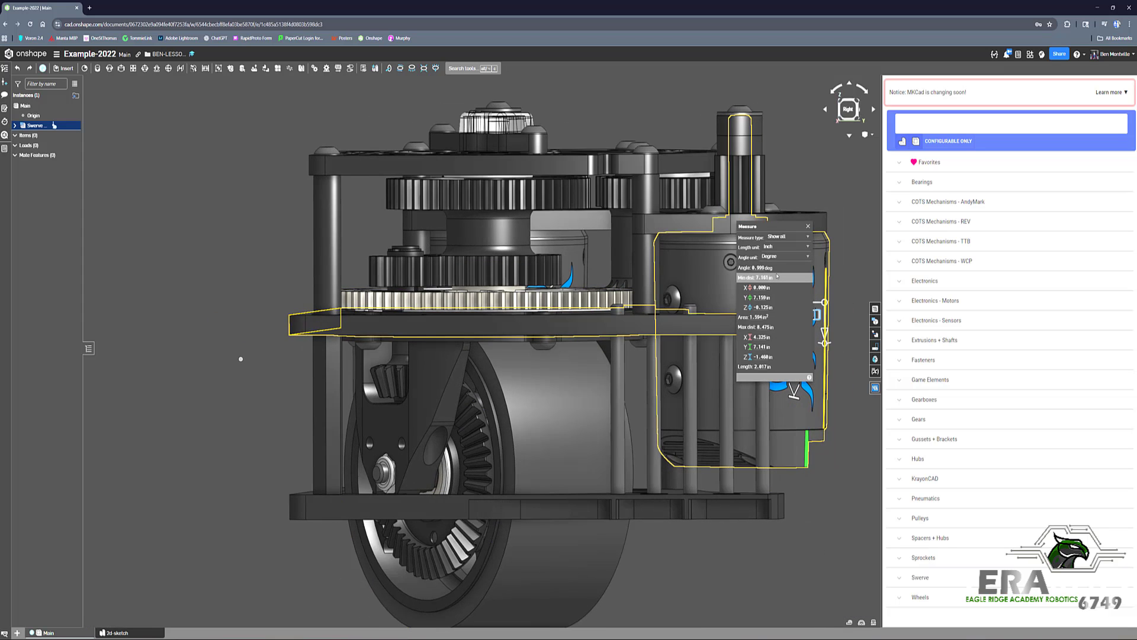
{"action": "mouse_move", "coordinate": [777, 276]}
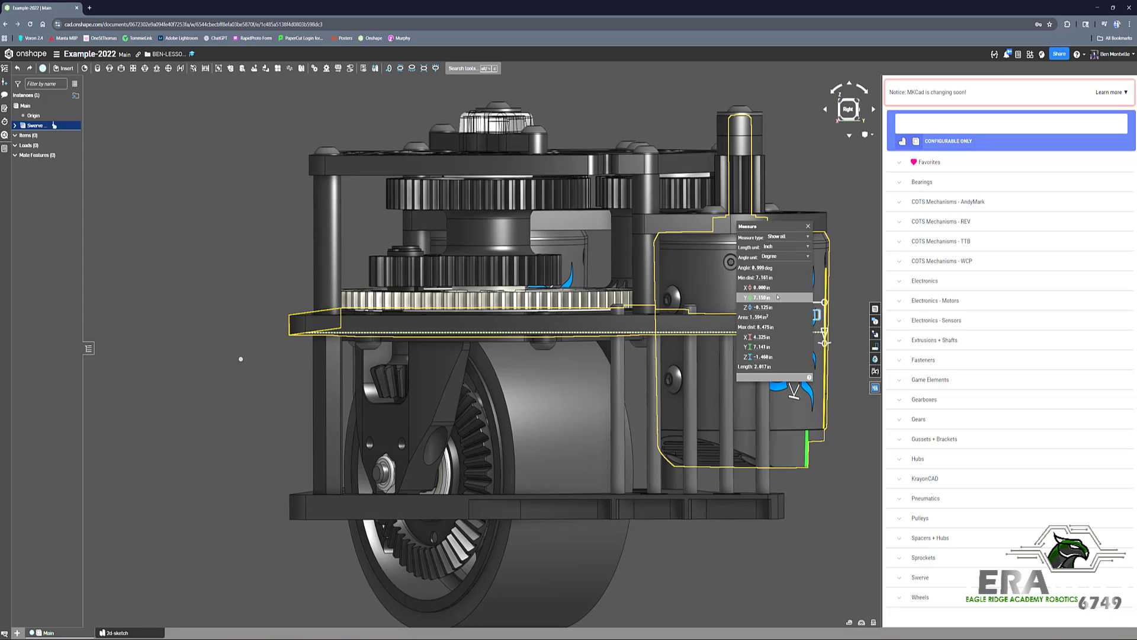
{"action": "left_click", "coordinate": [849, 110]}
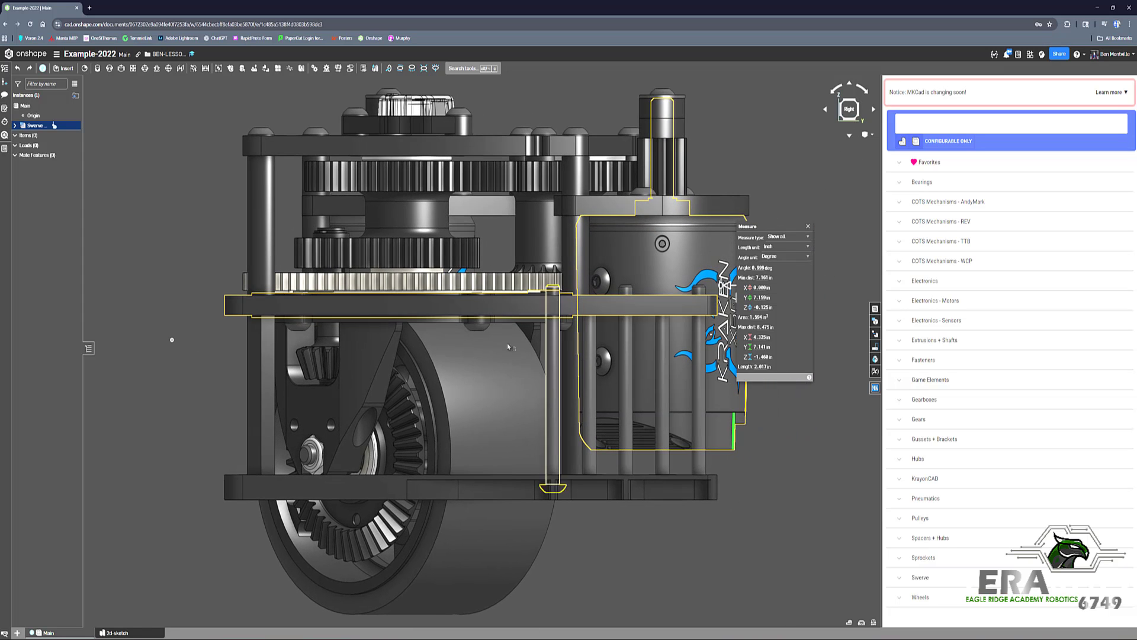
{"action": "left_click", "coordinate": [794, 424]}
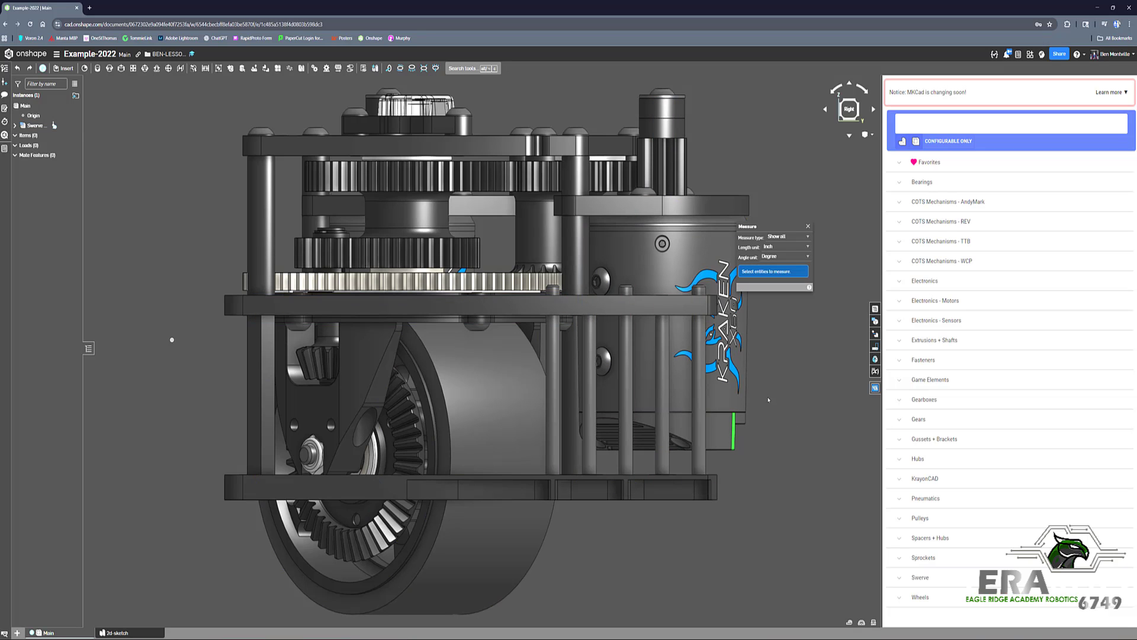
{"action": "left_click", "coordinate": [808, 226]}
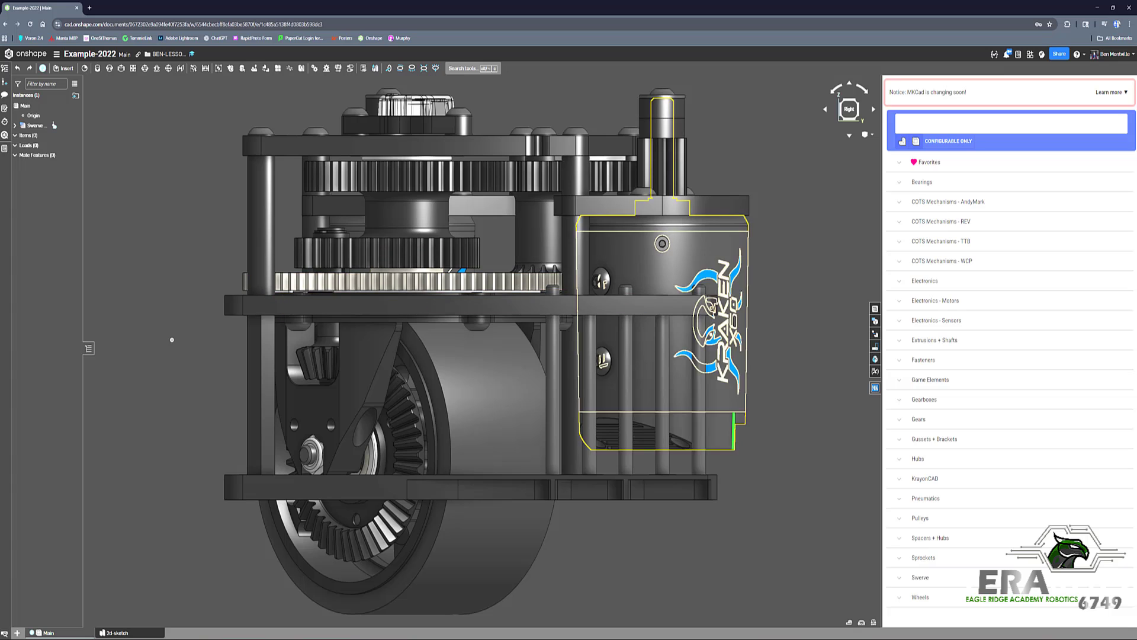
In the 2d-sketch studio, draw a rectangle about 8.5 in wide and 3.2 in tall upward from the frame's upper-left corner.
{"action": "left_click", "coordinate": [118, 633]}
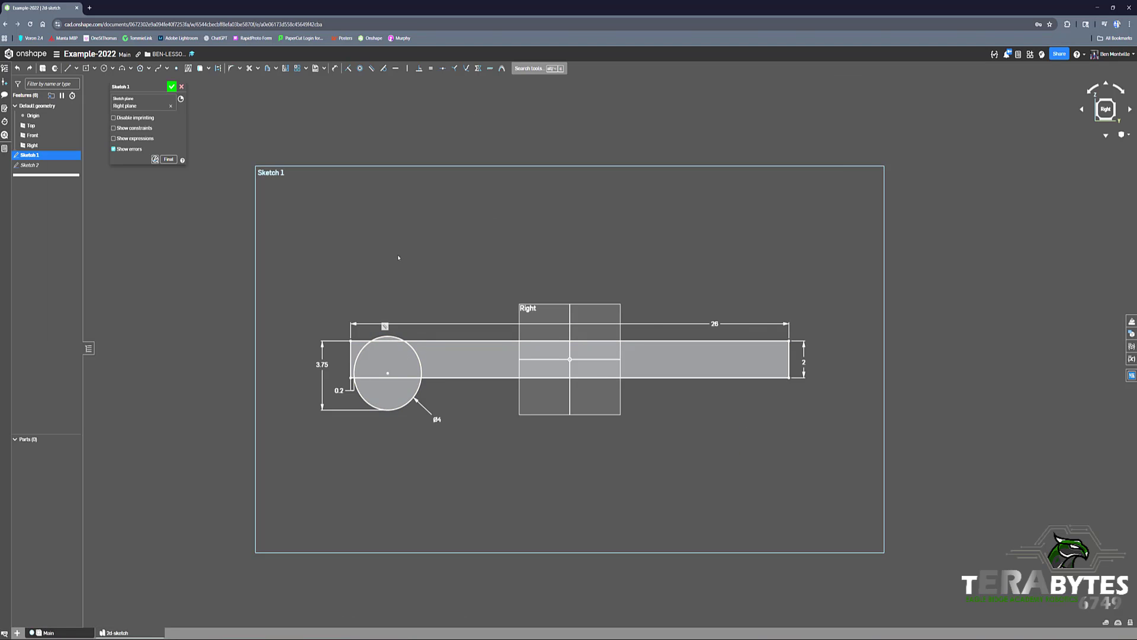
{"action": "middle_click_drag", "start_coordinate": [395, 263], "coordinate": [391, 302]}
{"action": "key", "text": "g"}
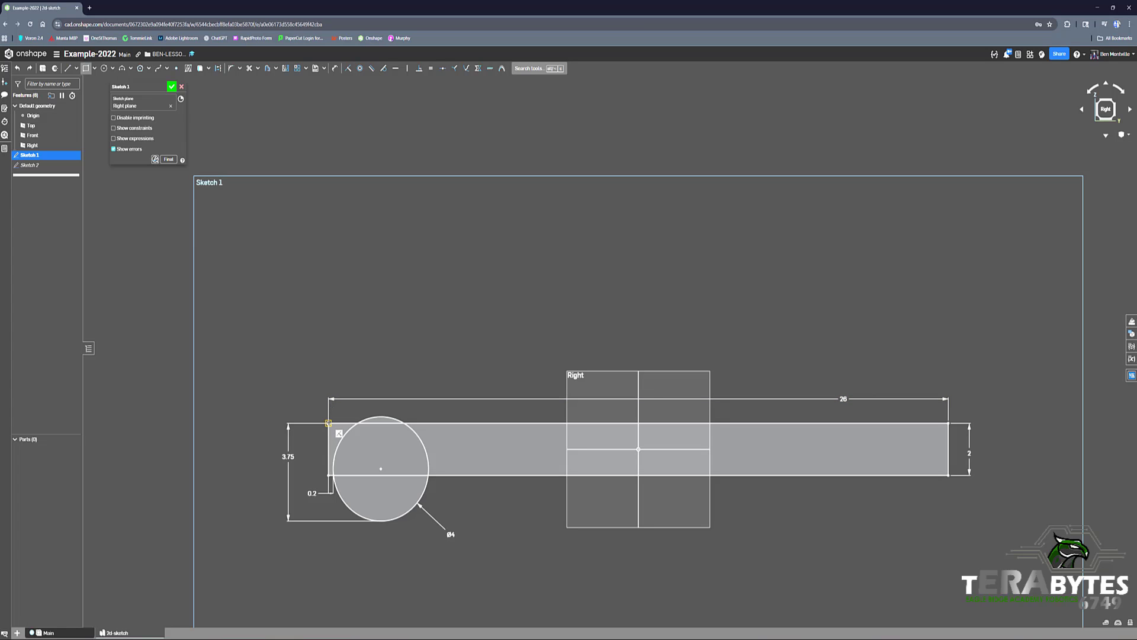
{"action": "left_click", "coordinate": [329, 423]}
{"action": "left_click", "coordinate": [531, 339]}
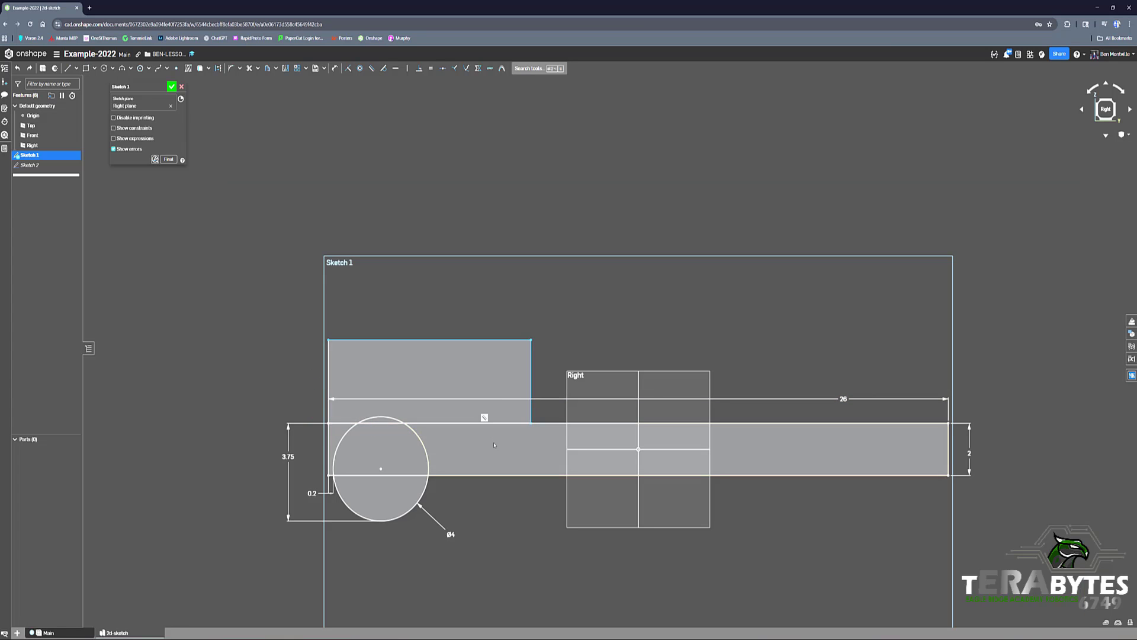
Dimension the width of the swerve module rectangle above the frame as 7.2 in.
{"action": "key", "text": "u"}
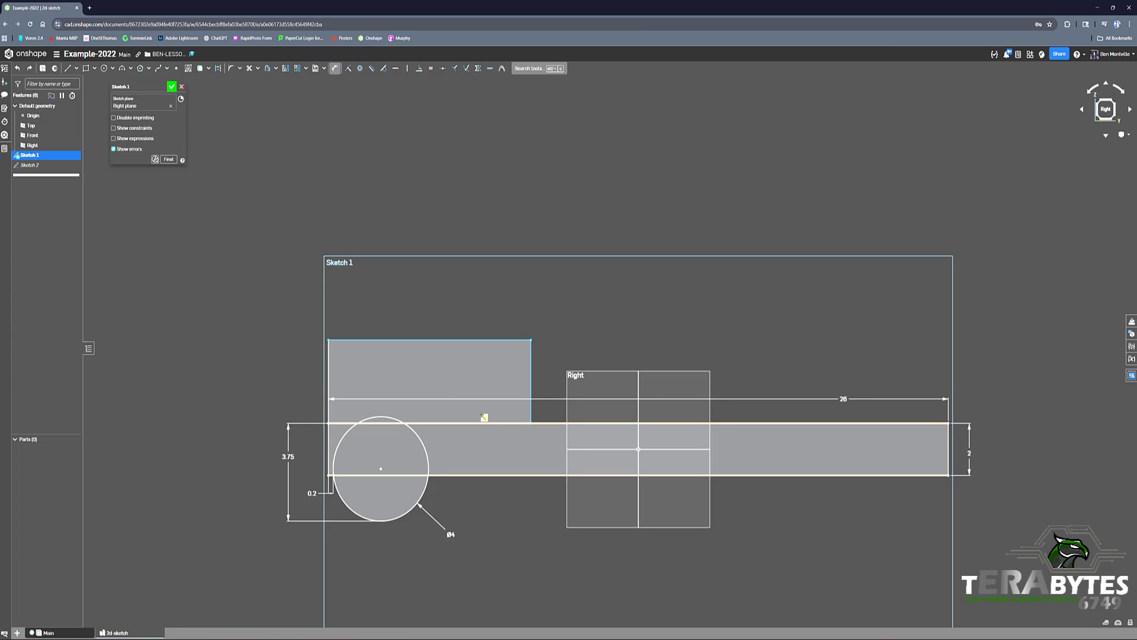
{"action": "left_click", "coordinate": [480, 341]}
{"action": "left_click", "coordinate": [446, 300]}
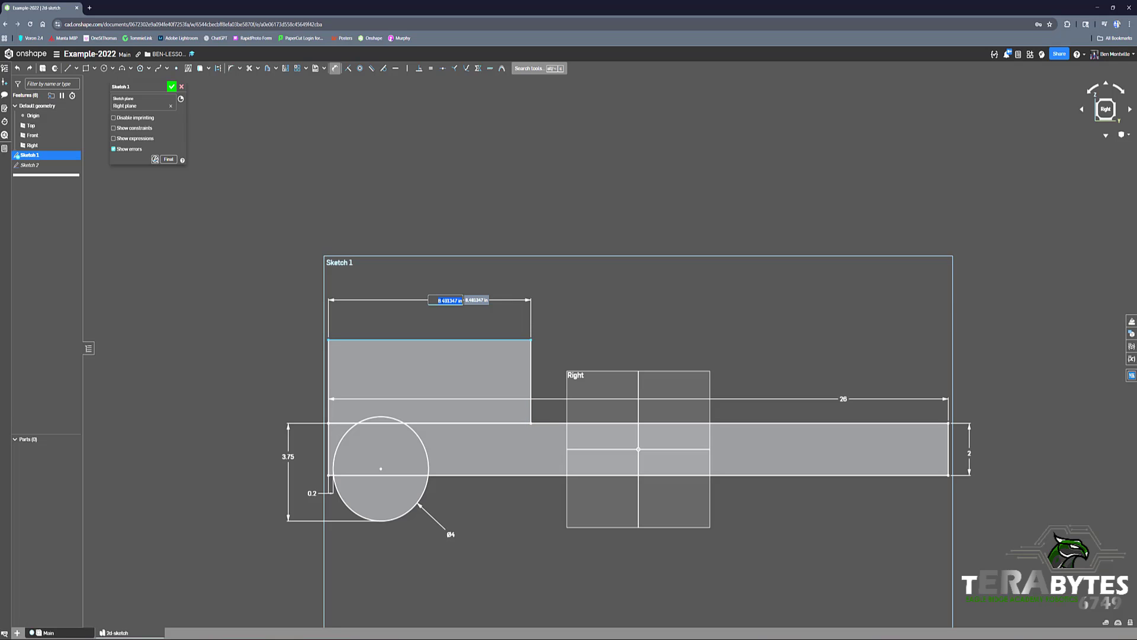
{"action": "type", "text": "7.2"}
{"action": "key", "text": "Return"}
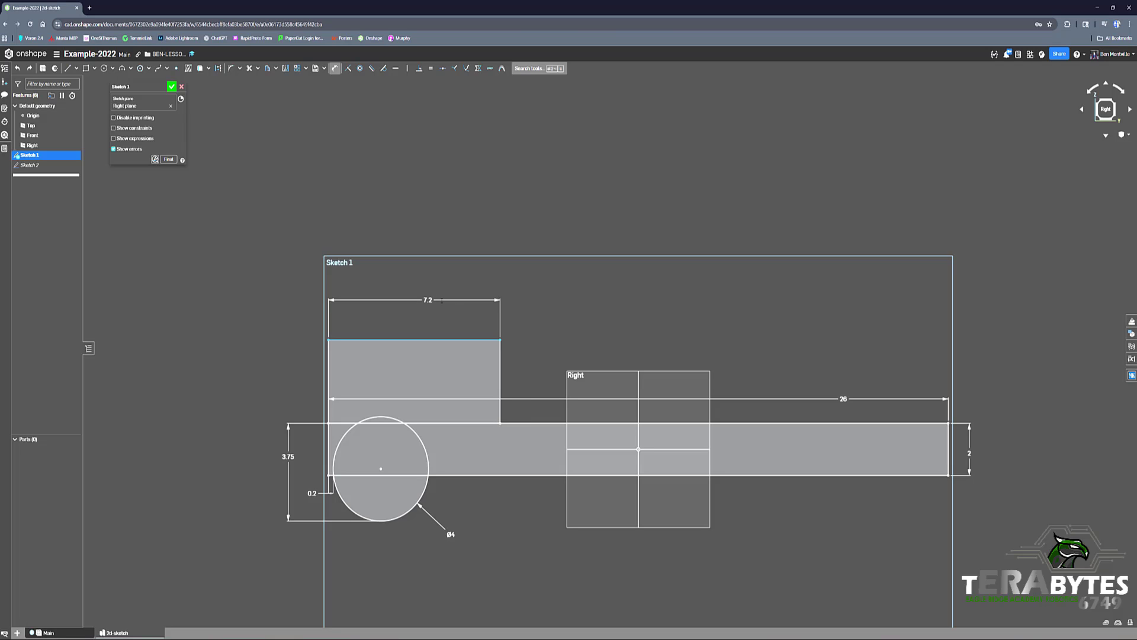
{"action": "key", "text": "Escape"}
In the Main assembly, measure the parallel distance between the swerve module's middle plate and the part on top of the module.
{"action": "left_click", "coordinate": [70, 632]}
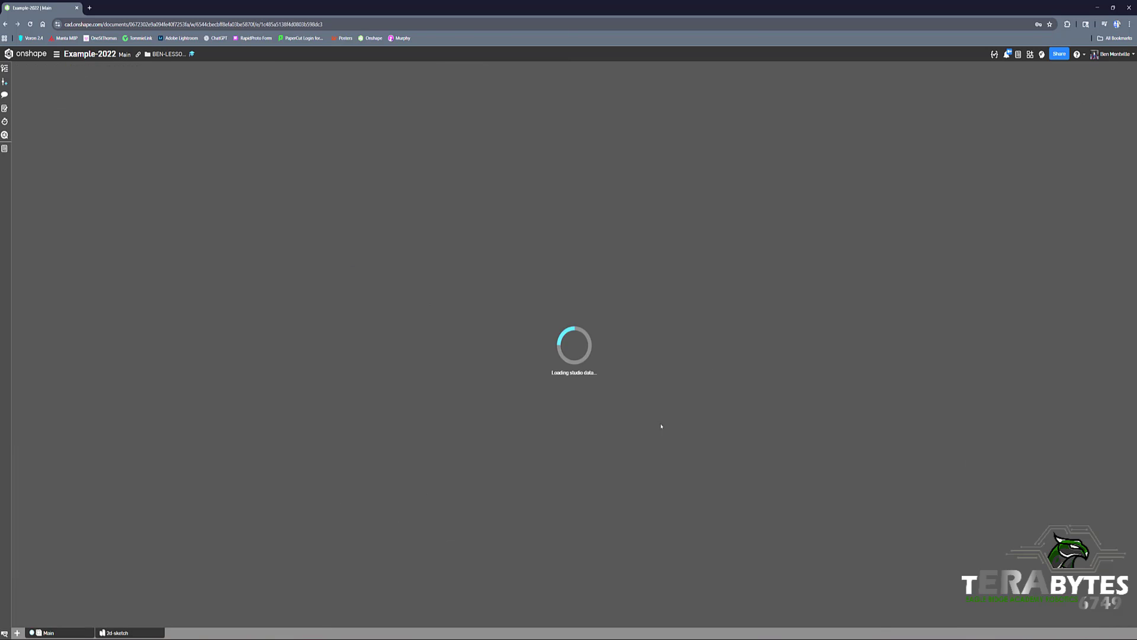
{"action": "scroll", "coordinate": [386, 330], "scroll_direction": "down", "scroll_amount": 5}
{"action": "scroll", "coordinate": [546, 222], "scroll_direction": "up", "scroll_amount": 6}
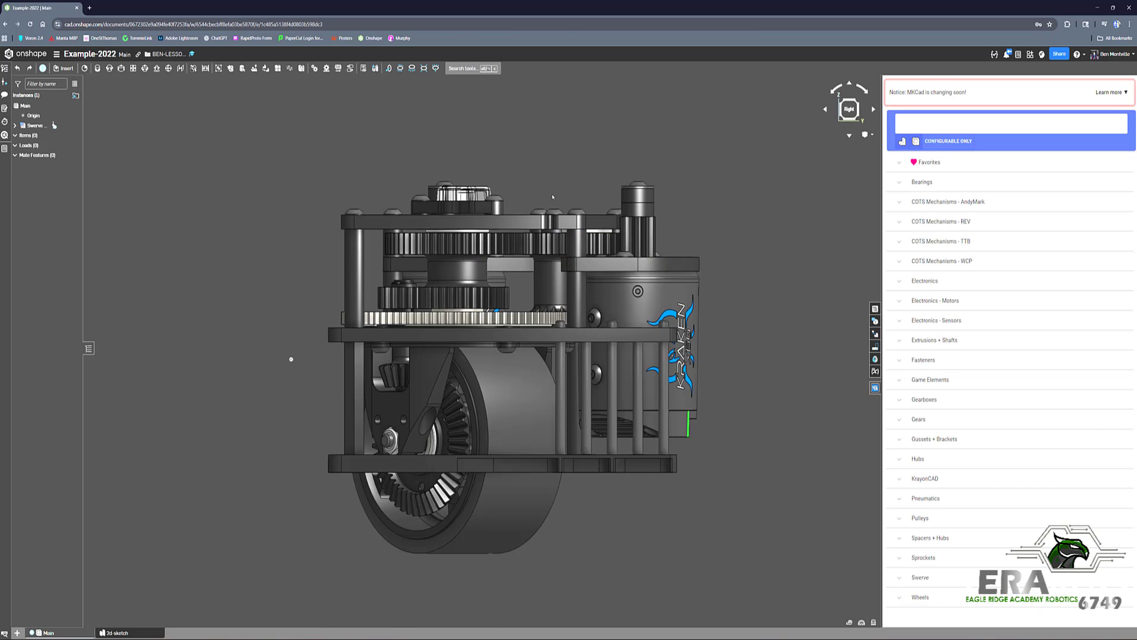
{"action": "scroll", "coordinate": [341, 308], "scroll_direction": "up", "scroll_amount": 3}
{"action": "right_click_drag", "start_coordinate": [593, 450], "coordinate": [594, 369]}
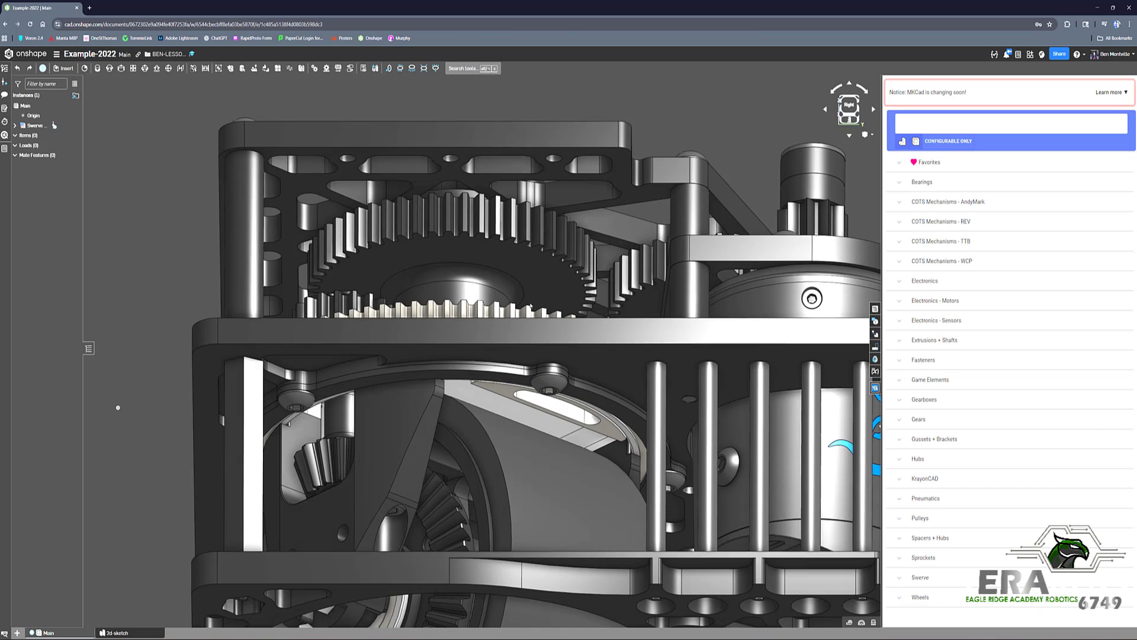
{"action": "left_click", "coordinate": [595, 369]}
{"action": "scroll", "coordinate": [556, 243], "scroll_direction": "down", "scroll_amount": 4}
{"action": "right_click_drag", "start_coordinate": [557, 243], "coordinate": [562, 362]}
{"action": "middle_click_drag", "start_coordinate": [516, 193], "coordinate": [516, 277]}
{"action": "scroll", "coordinate": [503, 276], "scroll_direction": "up", "scroll_amount": 3}
{"action": "scroll", "coordinate": [549, 286], "scroll_direction": "down", "scroll_amount": 7}
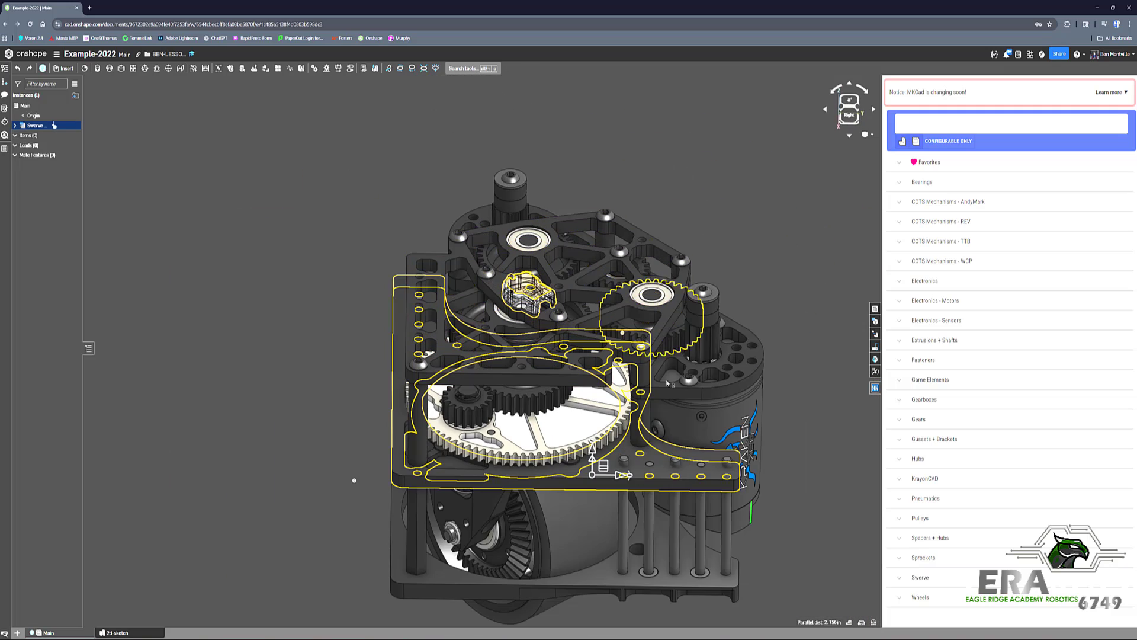
{"action": "left_click", "coordinate": [316, 252]}
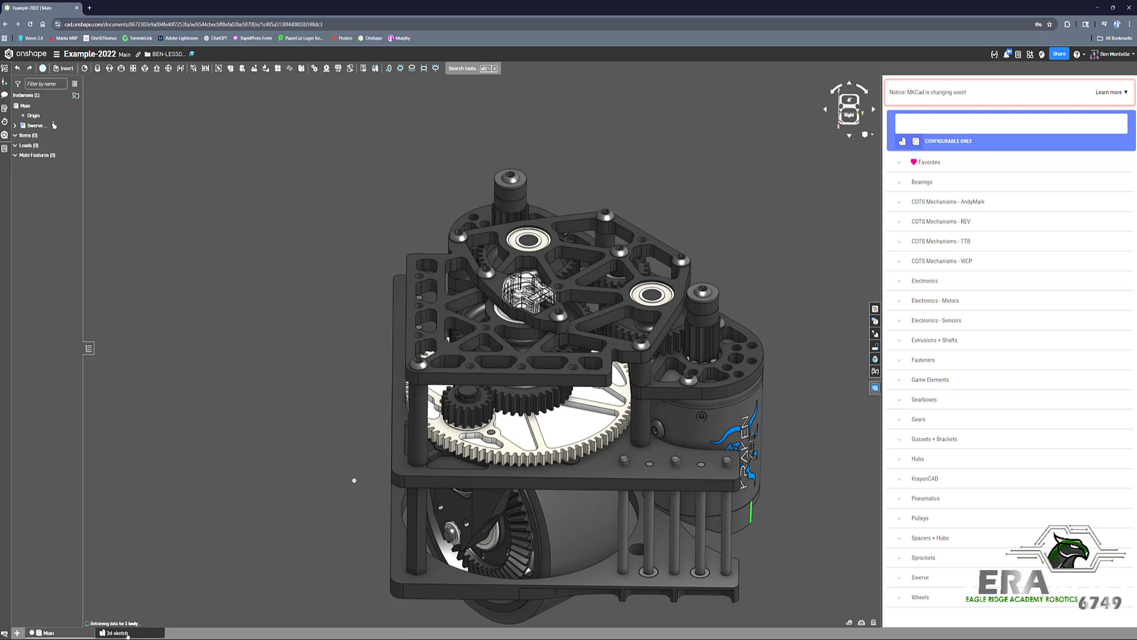
In the 2d-sketch studio, dimension the module rectangle's height as 2.75 in and place its height and width dimensions inside the rectangle.
{"action": "left_click", "coordinate": [127, 634]}
{"action": "key", "text": "d"}
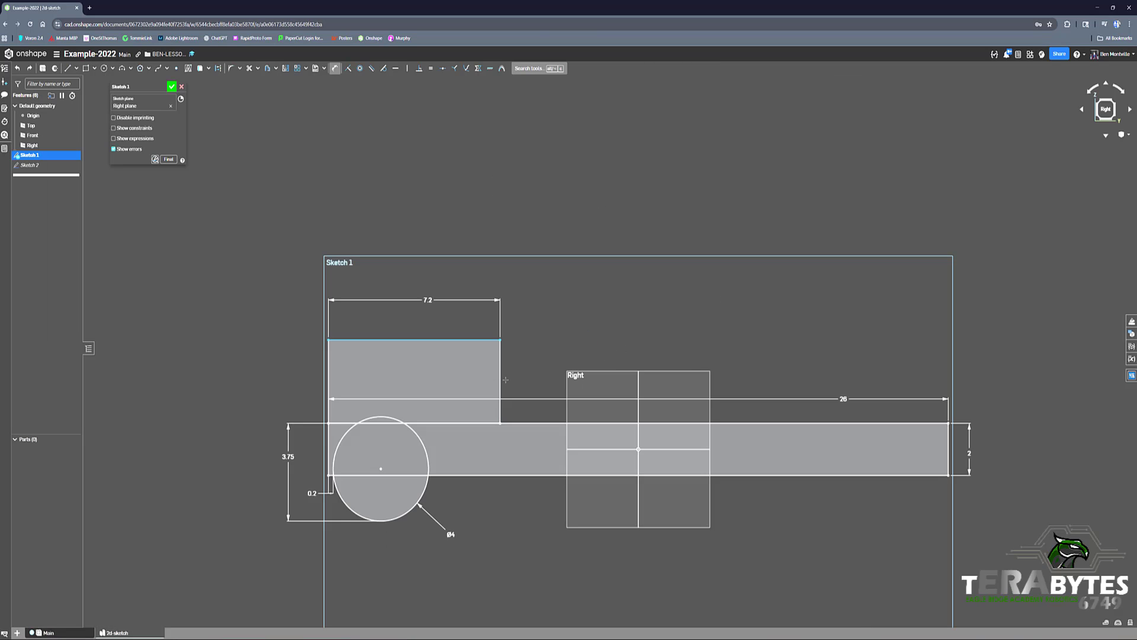
{"action": "left_click", "coordinate": [500, 379]}
{"action": "left_click", "coordinate": [518, 378]}
{"action": "type", "text": "2.75"}
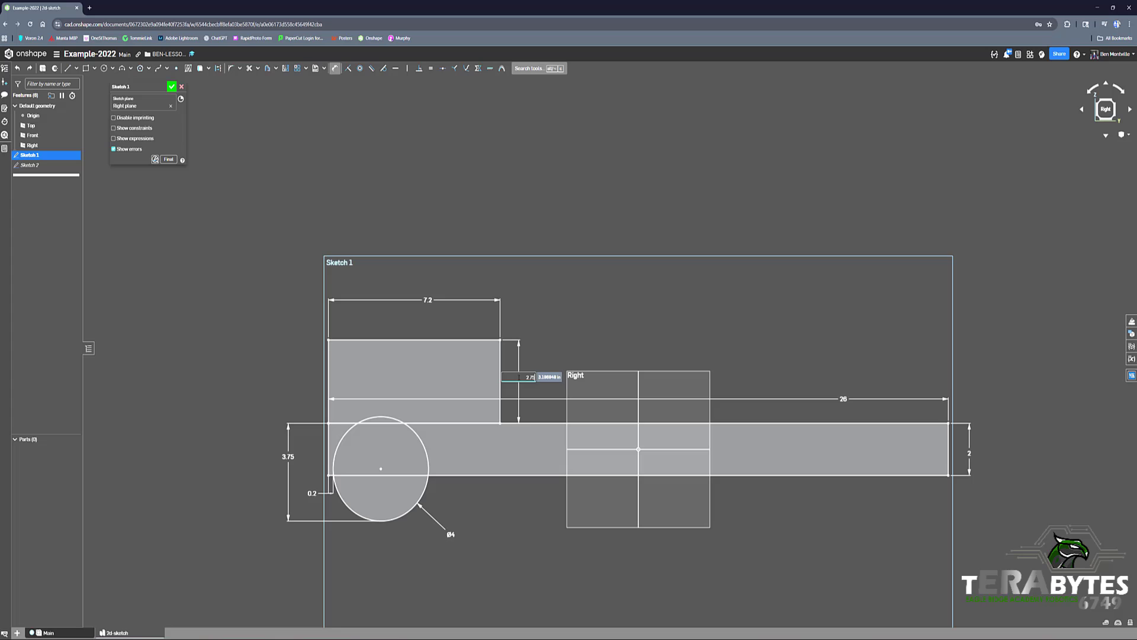
{"action": "key", "text": "Return"}
{"action": "left_click_drag", "start_coordinate": [519, 384], "coordinate": [473, 380]}
{"action": "left_click_drag", "start_coordinate": [427, 312], "coordinate": [432, 363]}
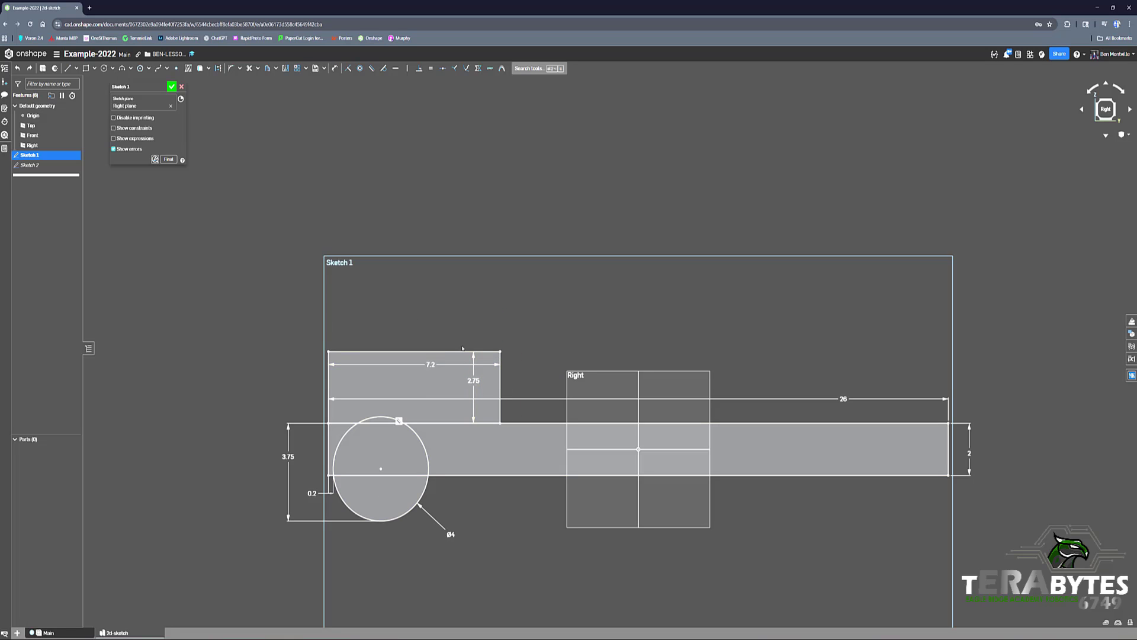
Mirror the left wheel circle and the module rectangle's side and upper edges about the Front plane to the frame's other end.
{"action": "middle_click_drag", "start_coordinate": [548, 353], "coordinate": [577, 267]}
{"action": "mouse_move", "coordinate": [590, 258]}
{"action": "right_mouse_down"}
{"action": "mouse_move", "coordinate": [601, 259]}
{"action": "mouse_move", "coordinate": [581, 264]}
{"action": "right_mouse_up"}
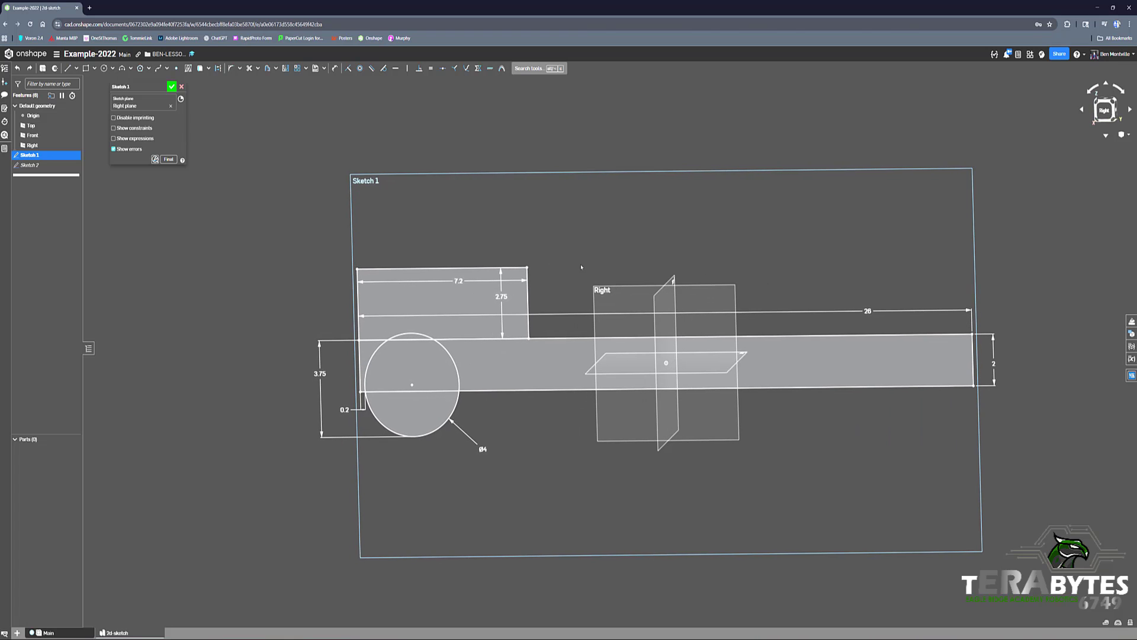
{"action": "left_click", "coordinate": [451, 409]}
{"action": "left_click", "coordinate": [529, 322]}
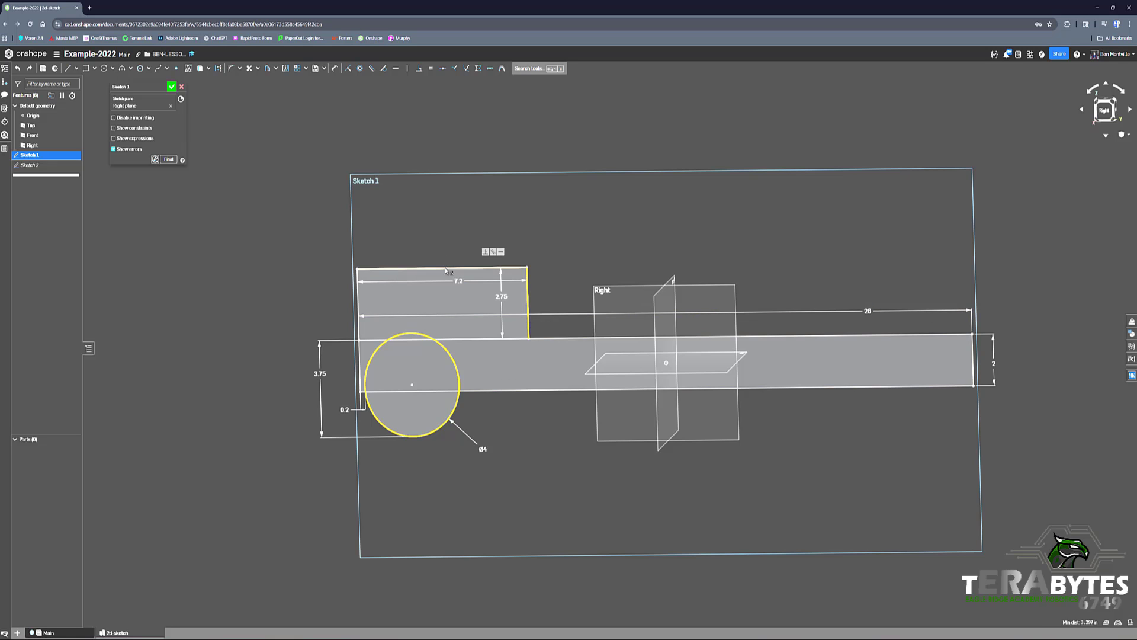
{"action": "left_click", "coordinate": [459, 269]}
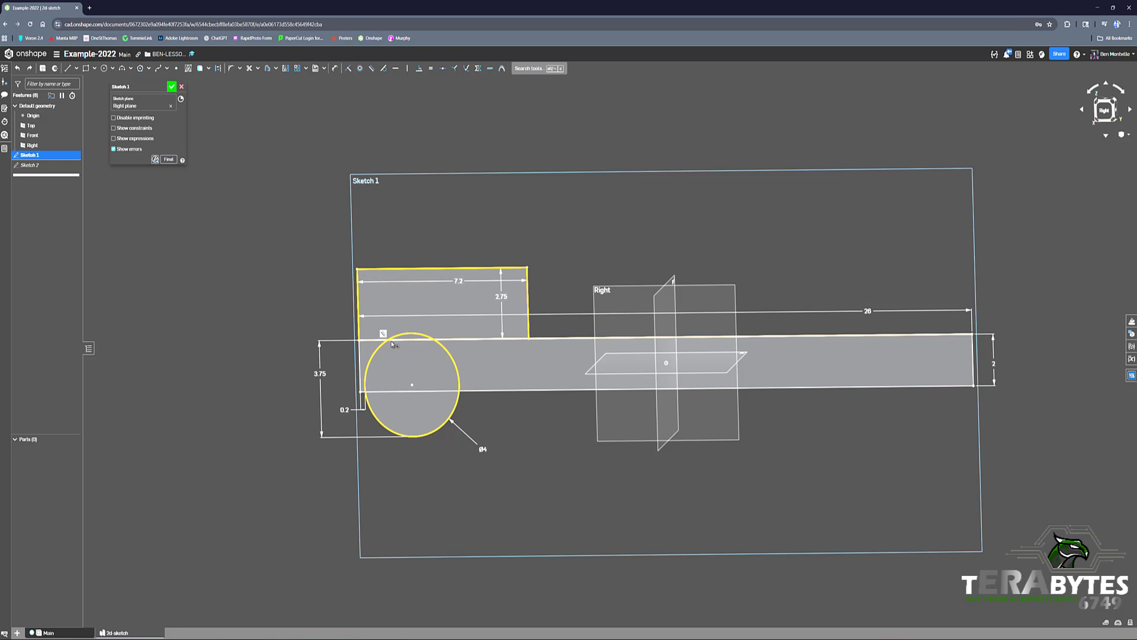
{"action": "middle_click_drag", "start_coordinate": [867, 308], "coordinate": [771, 303]}
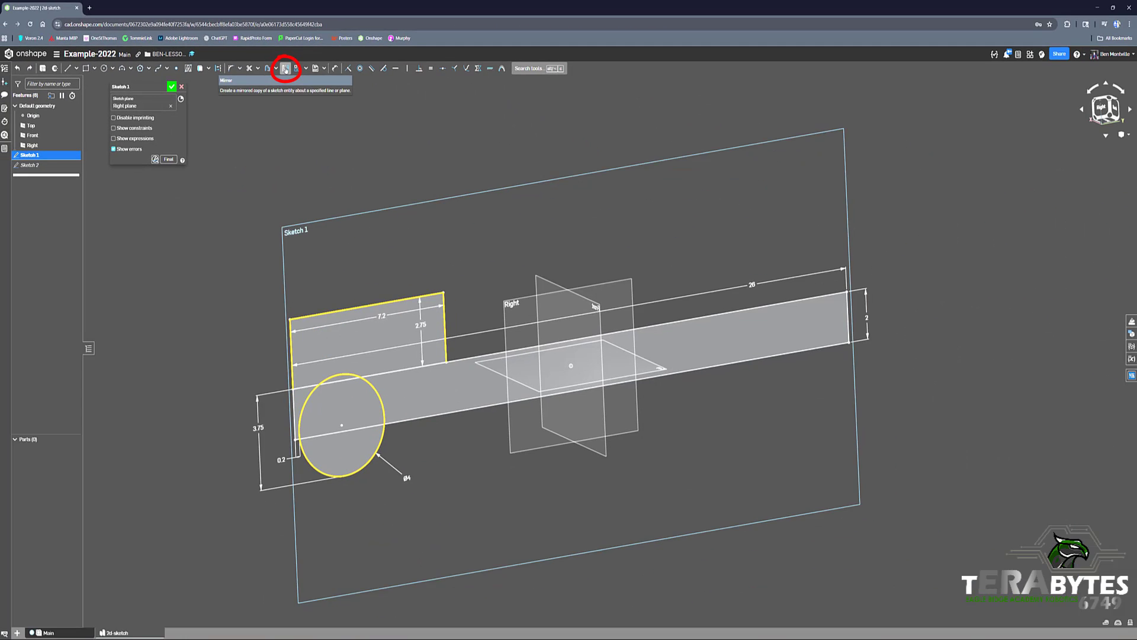
{"action": "left_click", "coordinate": [558, 282]}
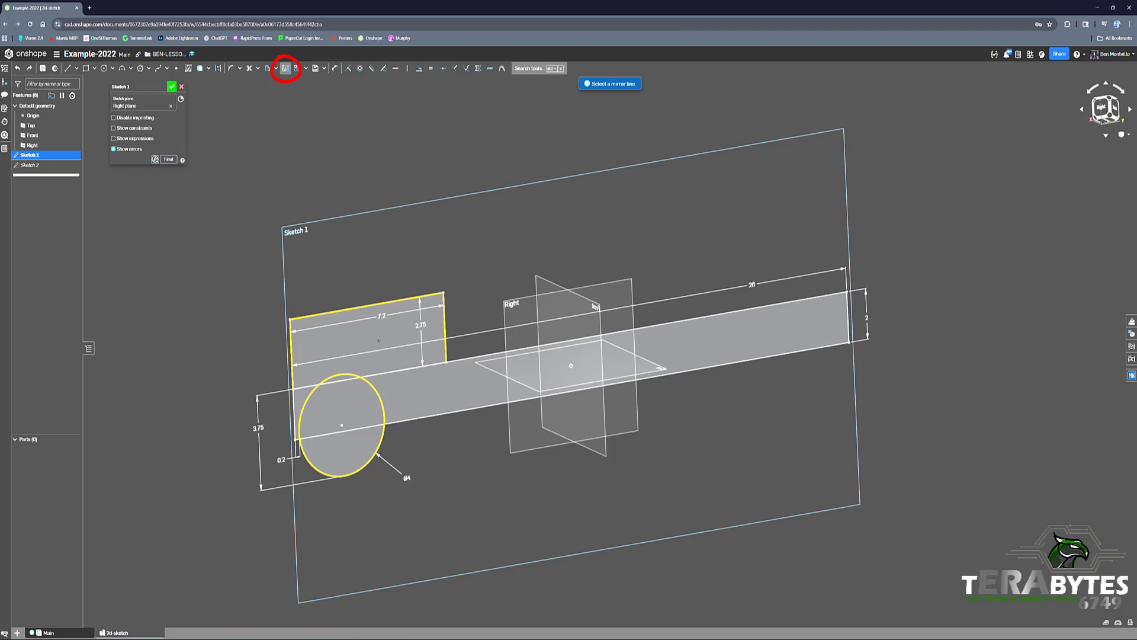
{"action": "left_click", "coordinate": [539, 286]}
{"action": "middle_click_drag", "start_coordinate": [599, 247], "coordinate": [563, 208]}
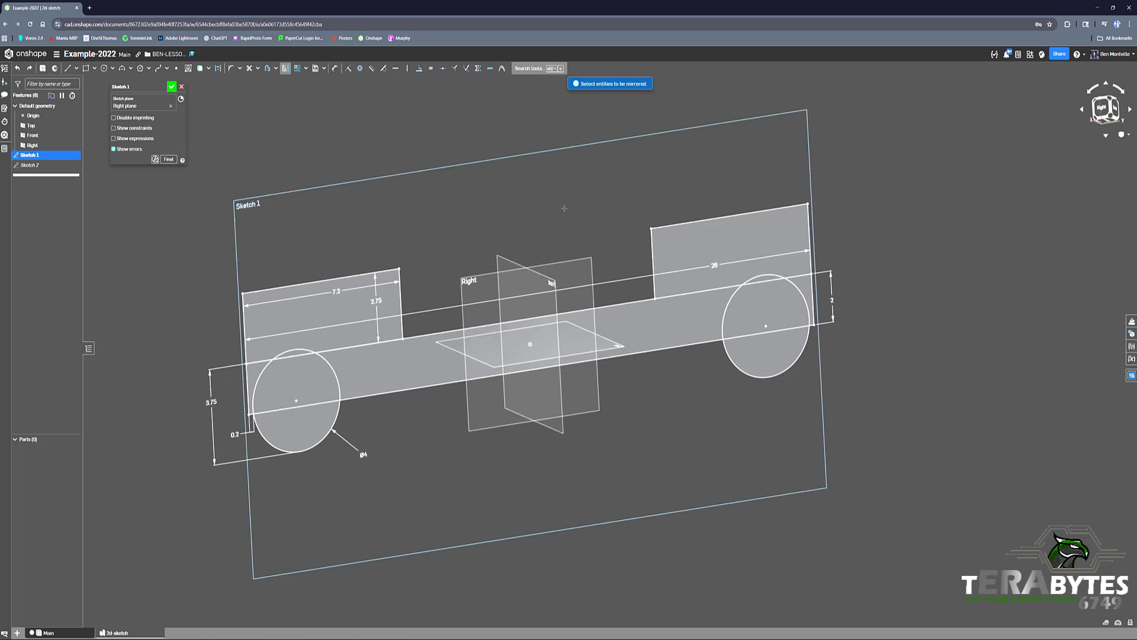
{"action": "mouse_move", "coordinate": [563, 208]}
{"action": "right_mouse_down"}
{"action": "mouse_move", "coordinate": [590, 228]}
{"action": "mouse_move", "coordinate": [592, 218]}
{"action": "right_mouse_up"}
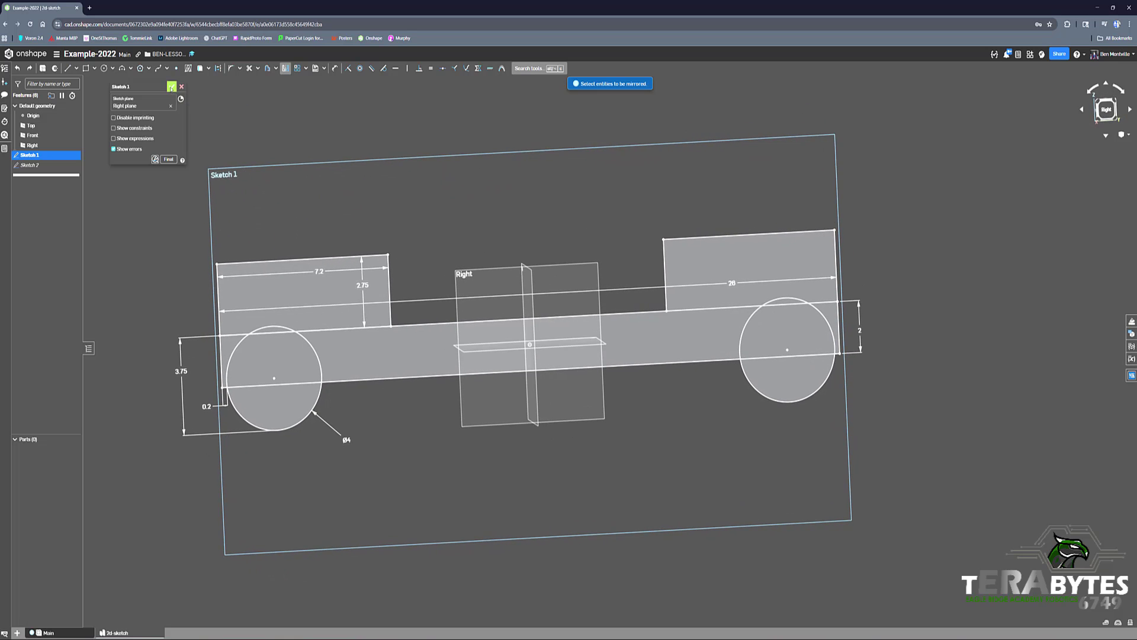
Finish the frame sketch, orient the view normal to the Right plane and open the left bumper rectangle's sketch for editing.
{"action": "left_click", "coordinate": [171, 87]}
{"action": "scroll", "coordinate": [487, 161], "scroll_direction": "down", "scroll_amount": 2}
{"action": "key", "text": "n"}
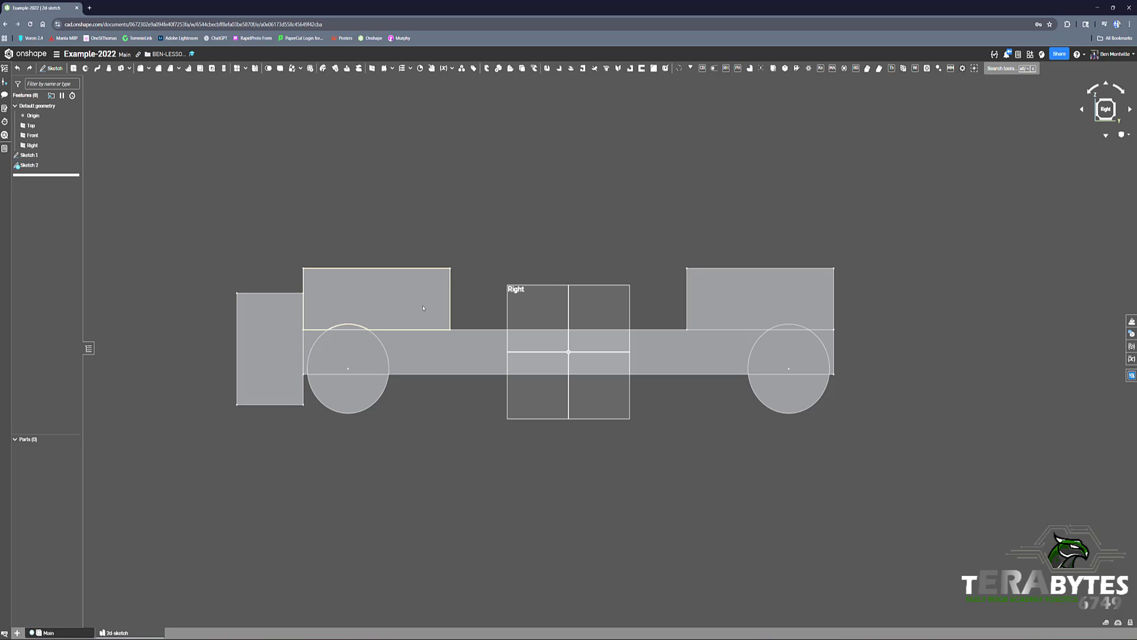
{"action": "left_click", "coordinate": [1105, 110]}
{"action": "scroll", "coordinate": [278, 334], "scroll_direction": "down", "scroll_amount": 4}
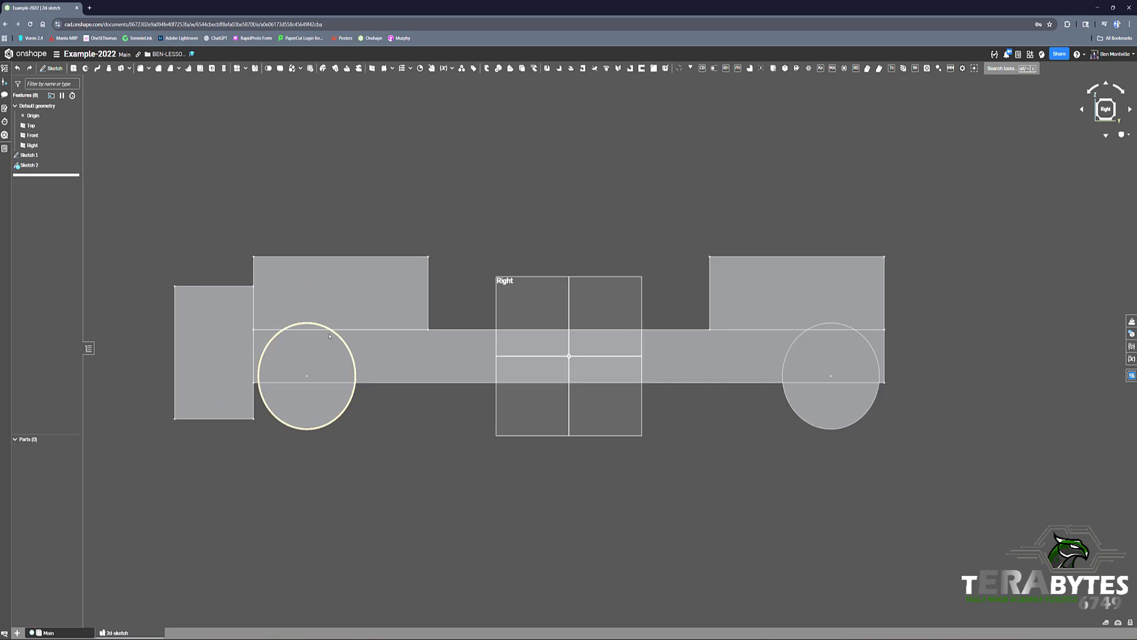
{"action": "right_click", "coordinate": [250, 329]}
{"action": "left_click", "coordinate": [273, 332]}
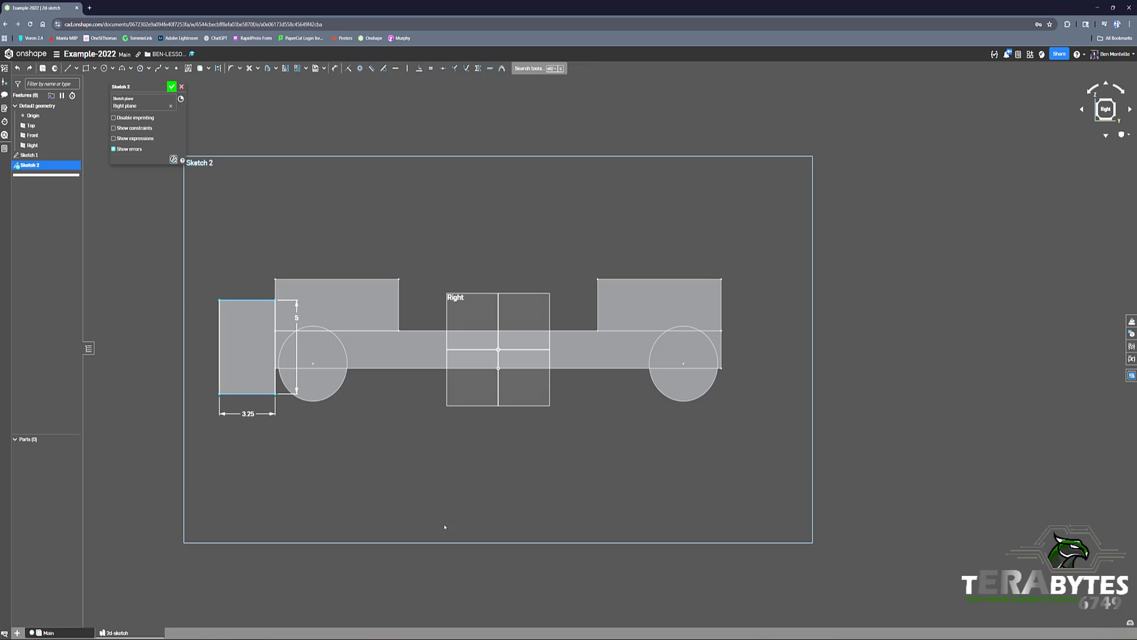
{"action": "scroll", "coordinate": [302, 371], "scroll_direction": "up", "scroll_amount": 3}
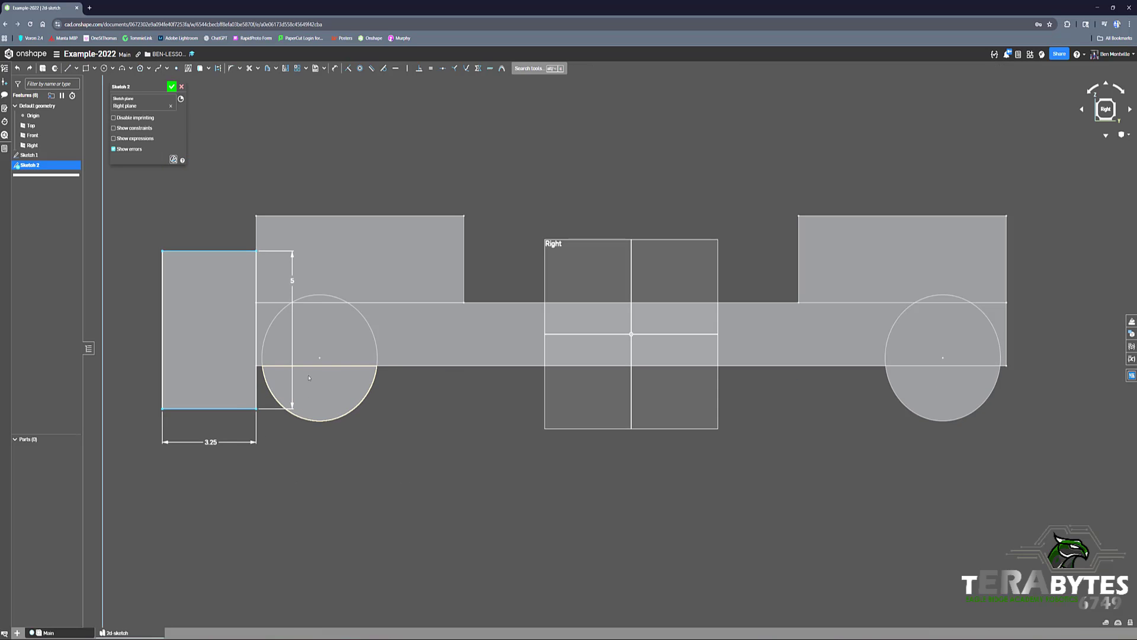
Dimension the vertical gap between the bumper rectangle's lower edge and the bottom of the left wheel circle as 0.5 in.
{"action": "key", "text": "d"}
{"action": "left_click", "coordinate": [225, 408]}
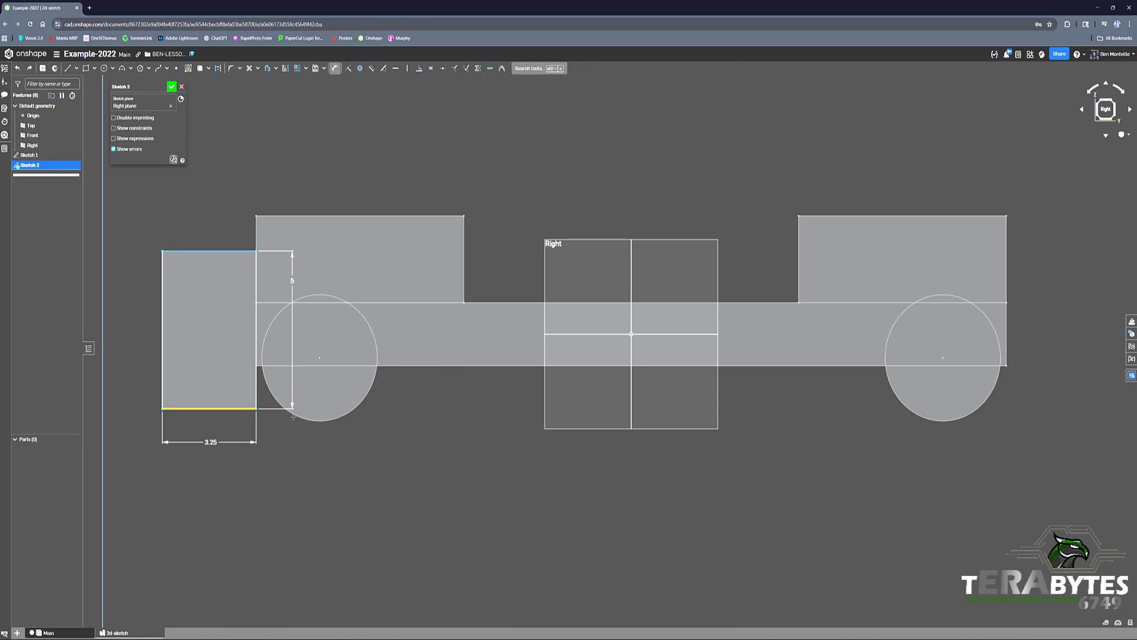
{"action": "left_click", "coordinate": [371, 388]}
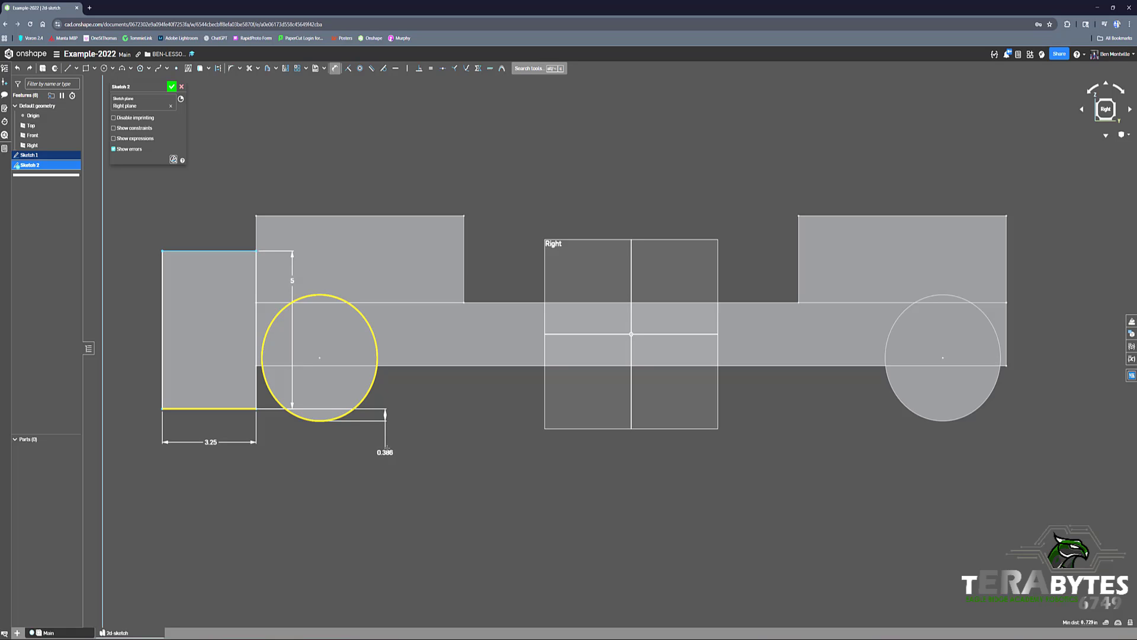
{"action": "left_click_drag", "start_coordinate": [385, 454], "coordinate": [388, 446]}
{"action": "left_click", "coordinate": [388, 445]}
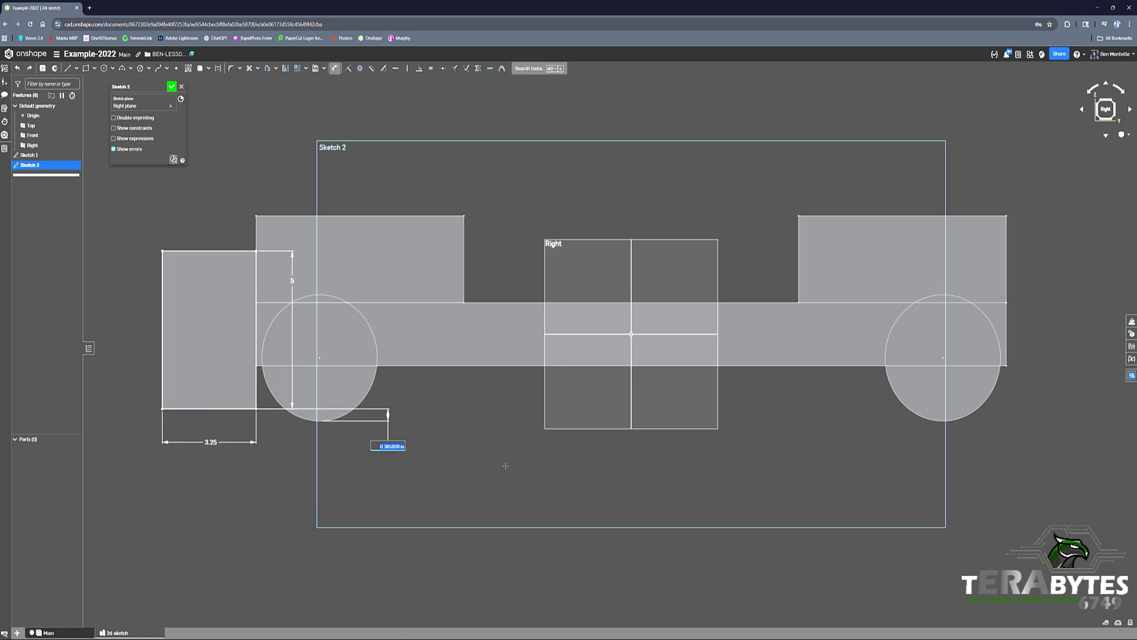
{"action": "type", "text": "0.5"}
{"action": "key", "text": "Return"}
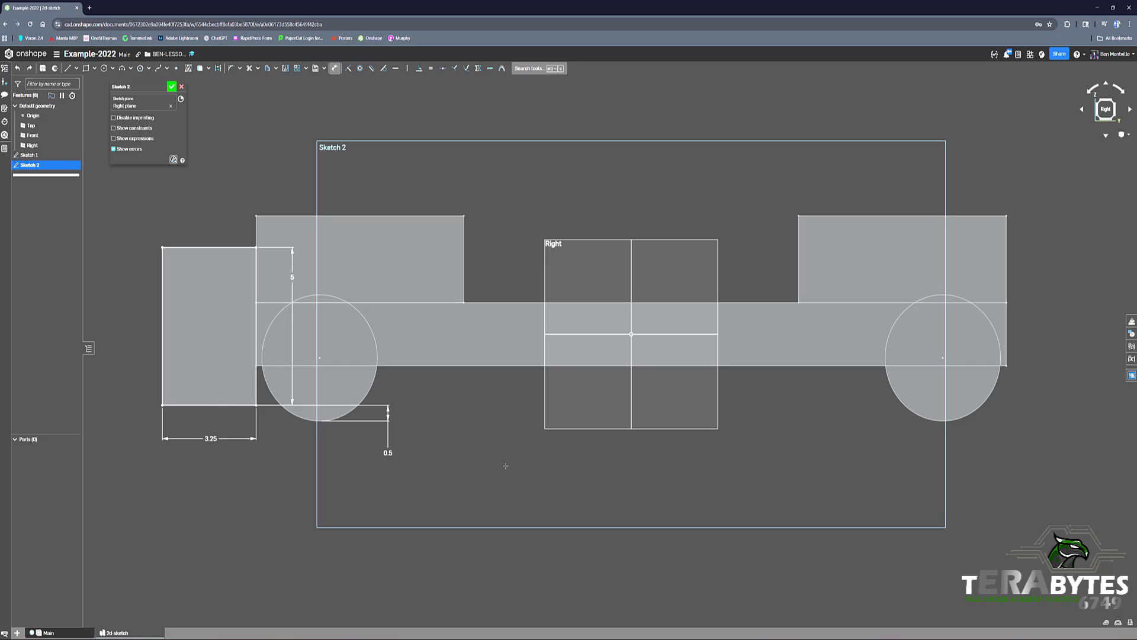
{"action": "key", "text": "Escape"}
Mirror the four edges of the left bumper rectangle about the Front plane to the frame's other end and finish the sketch.
{"action": "middle_click_drag", "start_coordinate": [442, 422], "coordinate": [404, 472]}
{"action": "scroll", "coordinate": [188, 365], "scroll_direction": "down", "scroll_amount": 2}
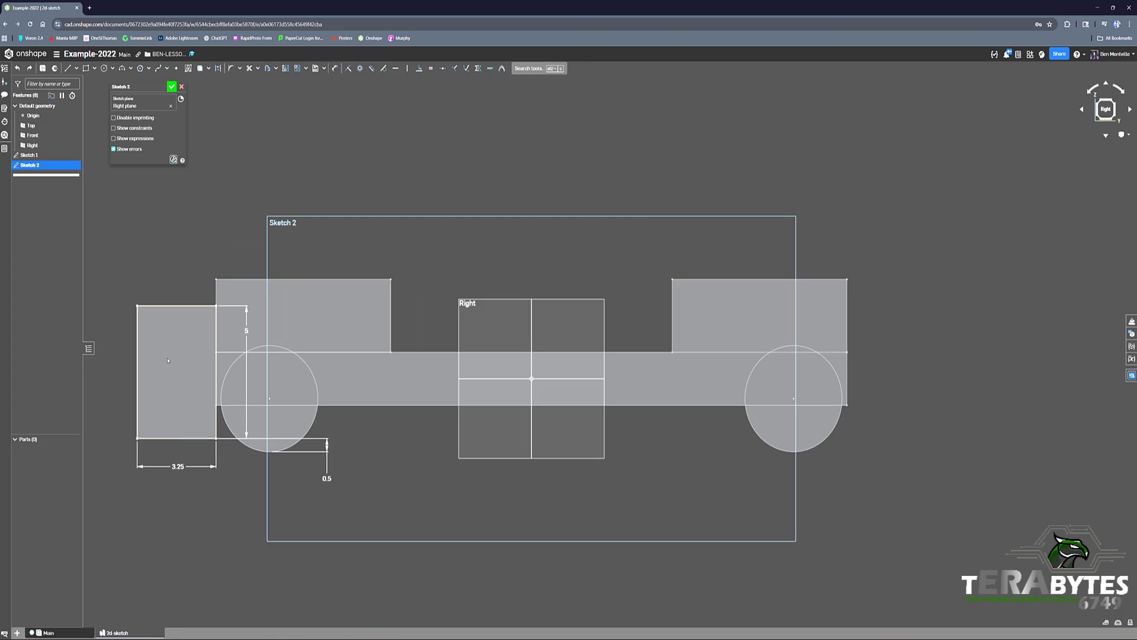
{"action": "left_click", "coordinate": [185, 362]}
{"action": "middle_click_drag", "start_coordinate": [452, 469], "coordinate": [467, 471]}
{"action": "key", "text": "space"}
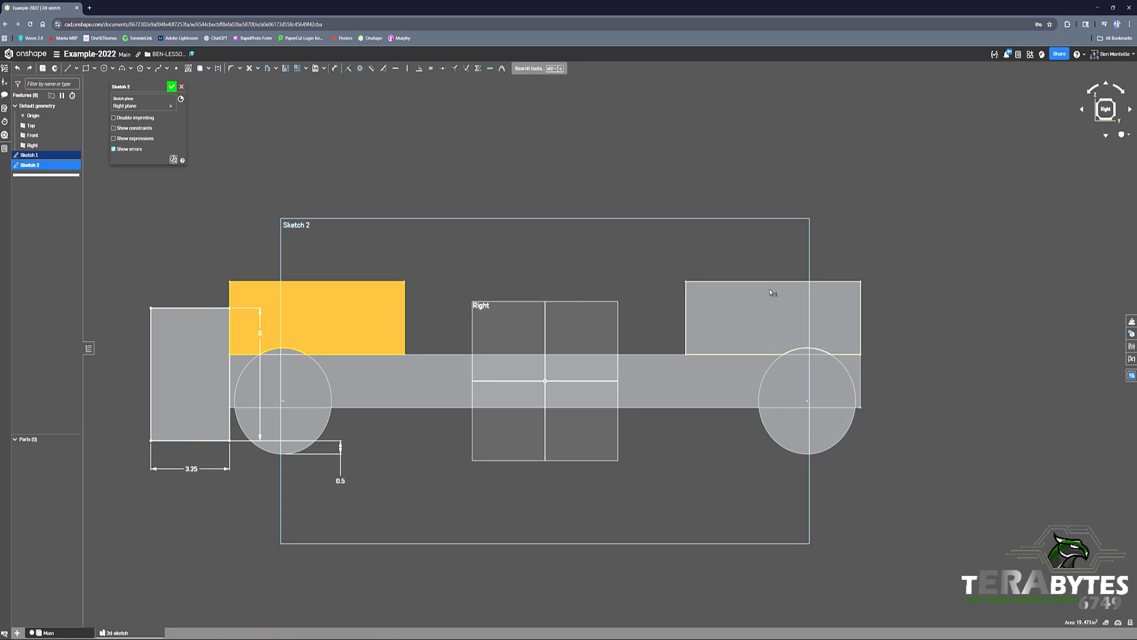
{"action": "left_click", "coordinate": [230, 379]}
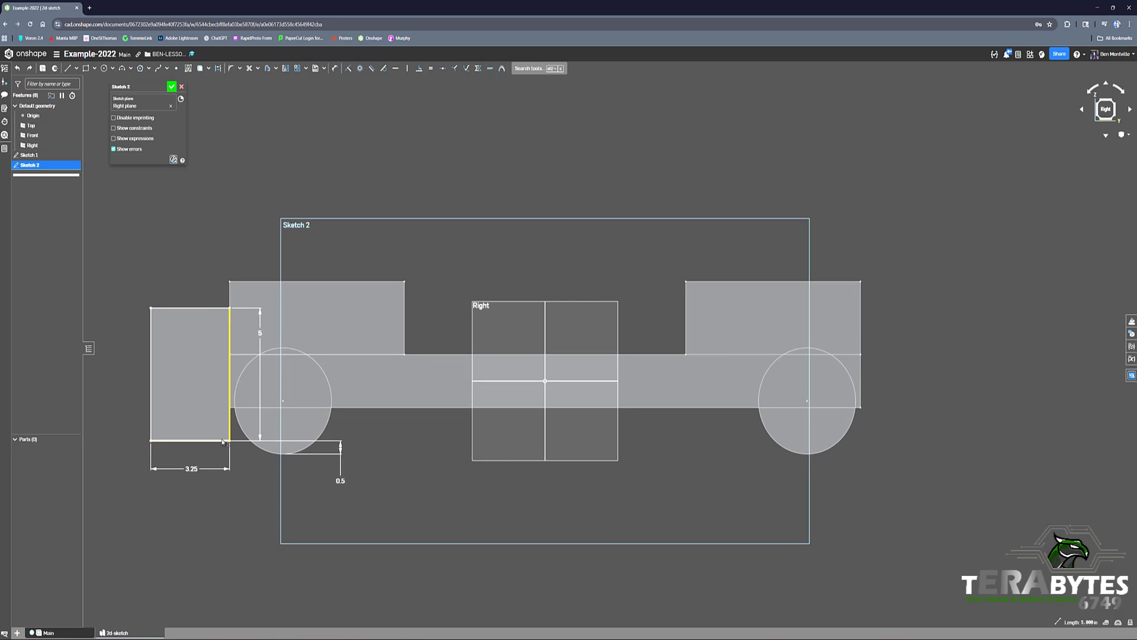
{"action": "left_click", "coordinate": [190, 441]}
{"action": "left_click", "coordinate": [151, 413]}
{"action": "left_click", "coordinate": [182, 308]}
{"action": "middle_click_drag", "start_coordinate": [416, 289], "coordinate": [398, 247]}
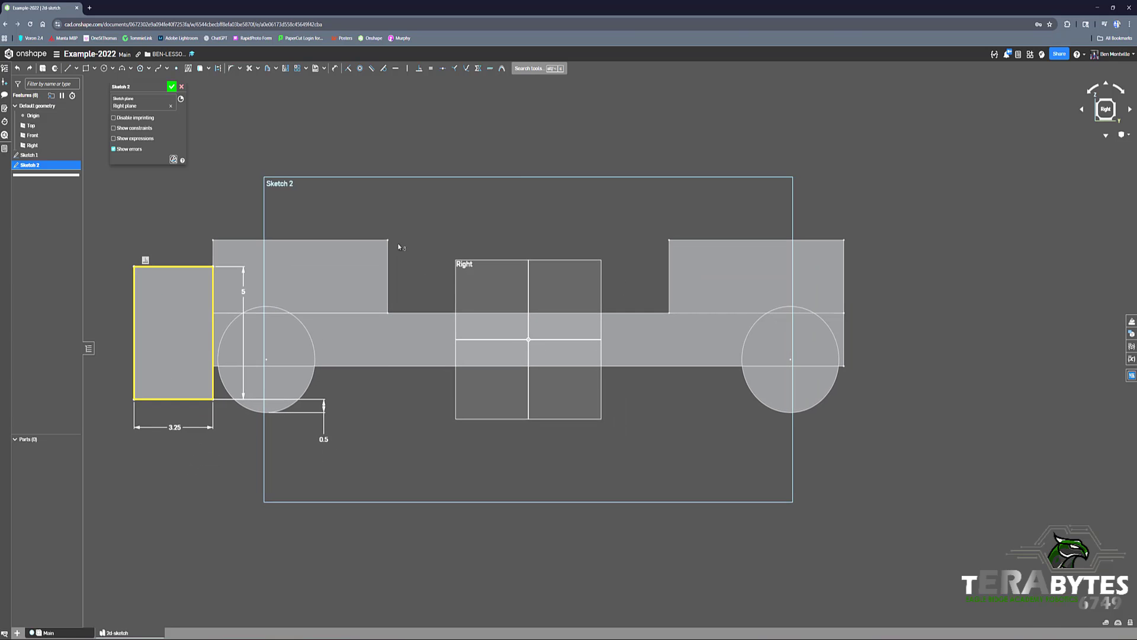
{"action": "right_click_drag", "start_coordinate": [398, 246], "coordinate": [393, 226]}
{"action": "left_click", "coordinate": [285, 69]}
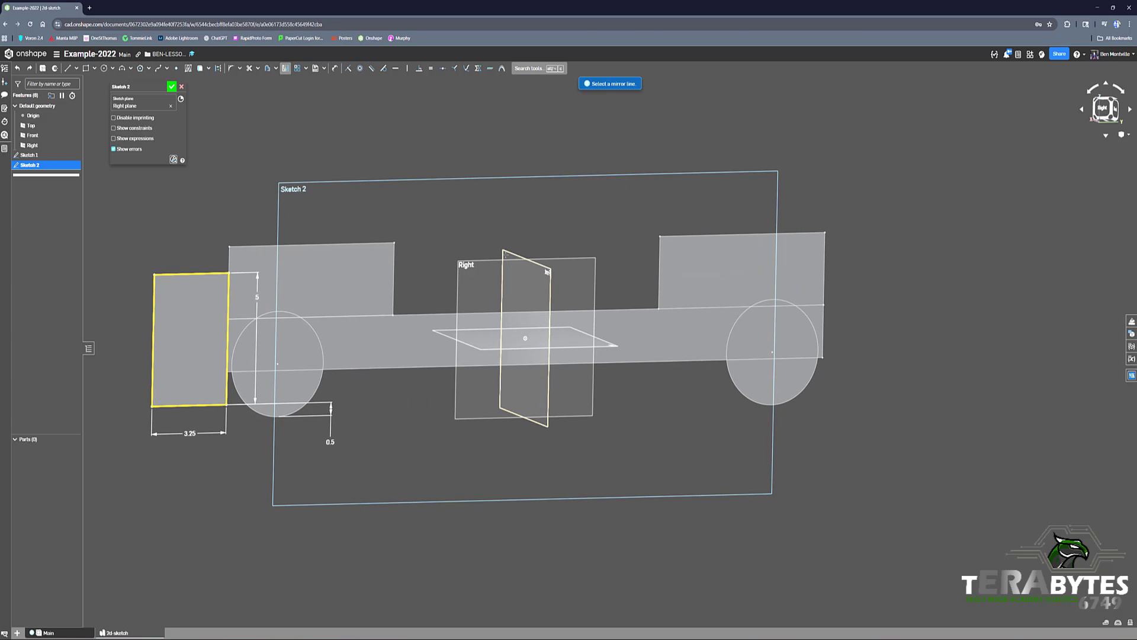
{"action": "left_click", "coordinate": [524, 285]}
{"action": "key", "text": "n"}
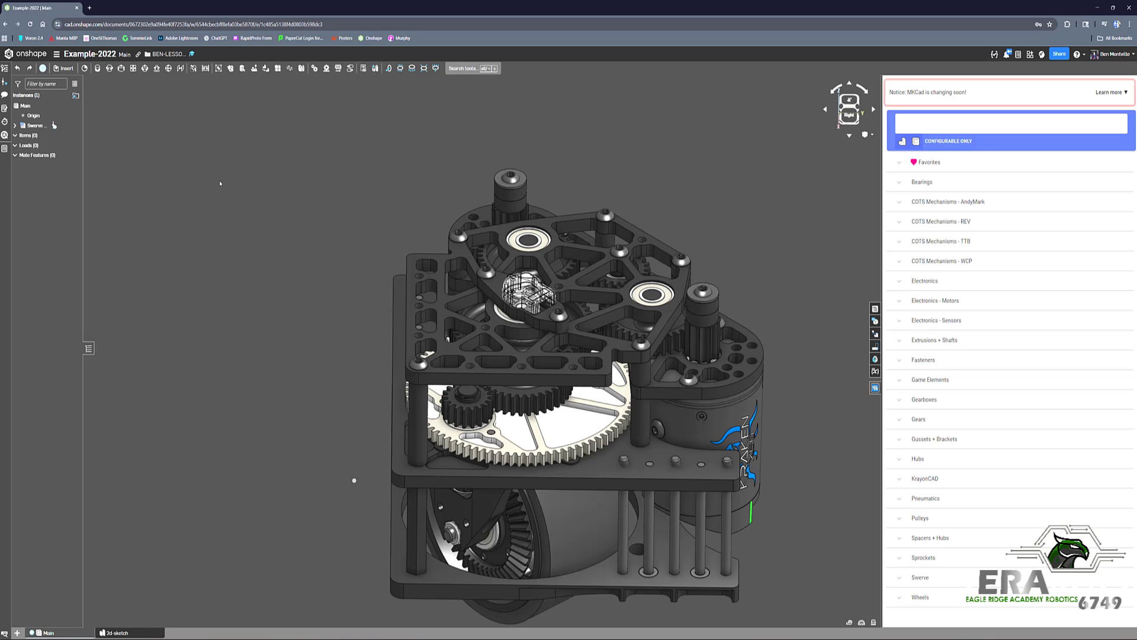
Return to the 2d-sketch studio and reopen Sketch 2 with the bumpers for editing.
{"action": "left_click", "coordinate": [118, 632]}
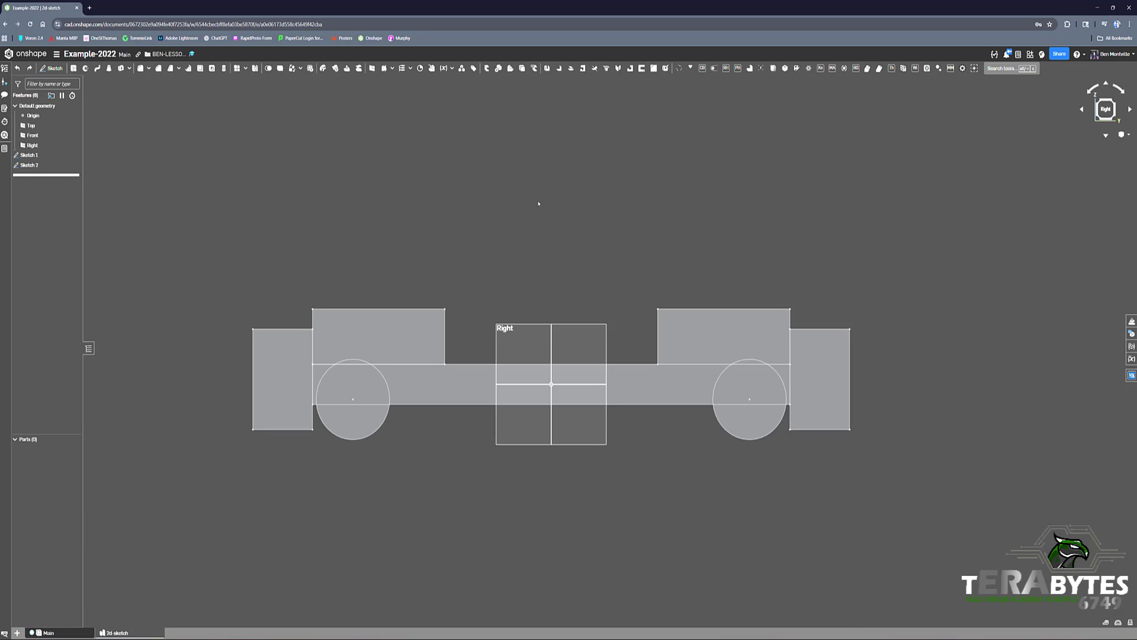
{"action": "right_click", "coordinate": [274, 345]}
{"action": "left_click", "coordinate": [272, 345]}
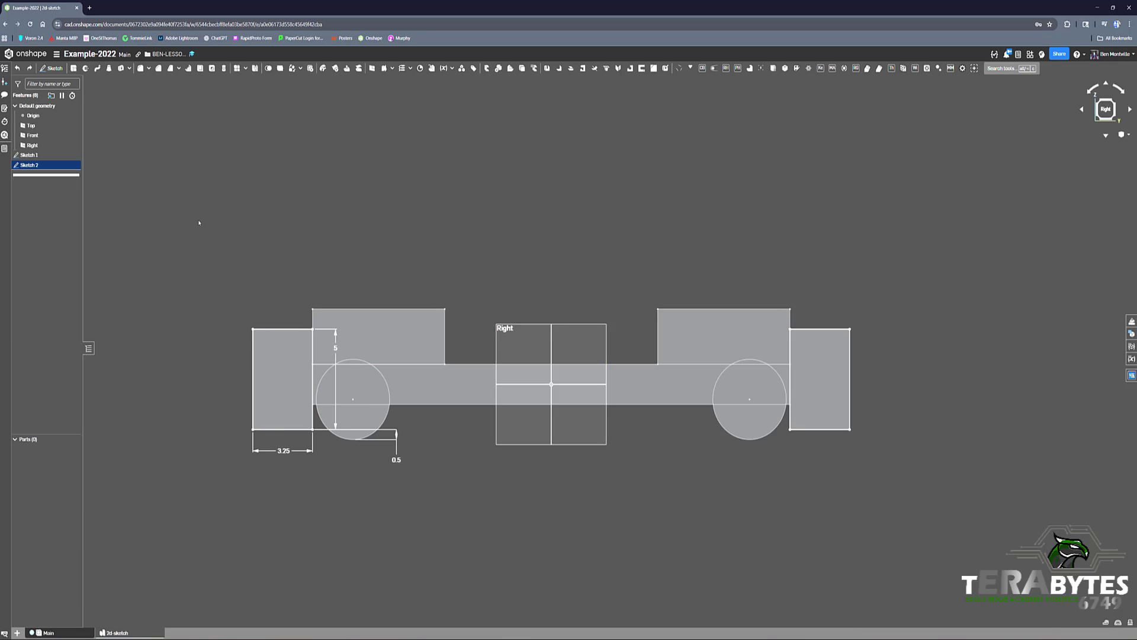
{"action": "double_click", "coordinate": [30, 164]}
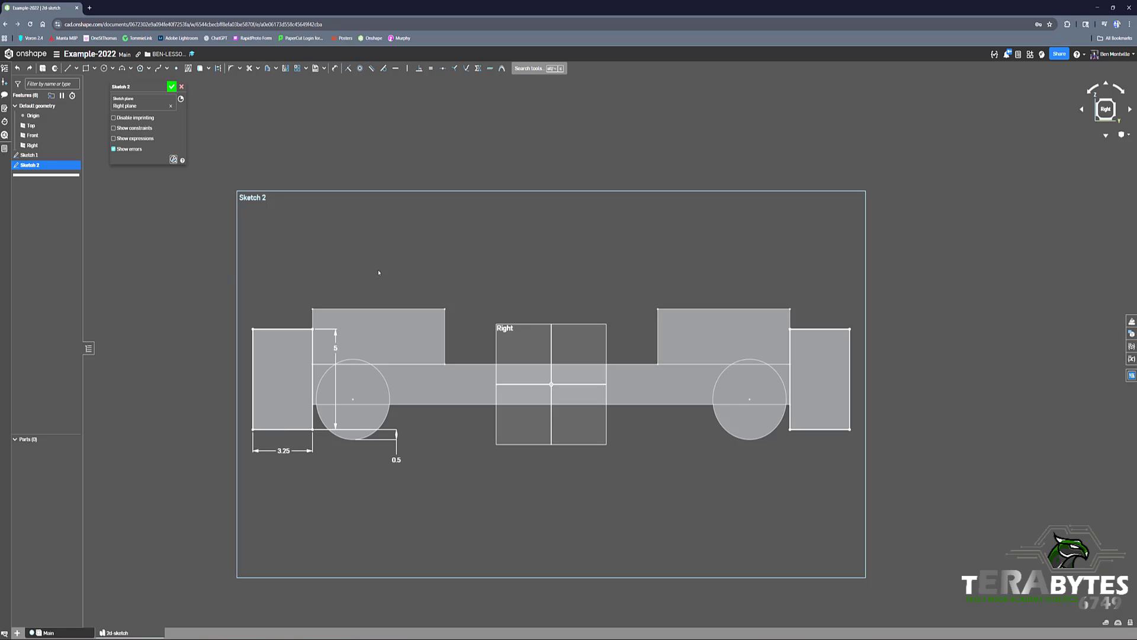
Switch to the Rapid React game manual and examine the pool noodle size in the bumper vertical cross-section figure.
{"action": "left_click", "coordinate": [302, 73]}
{"action": "left_click", "coordinate": [678, 609]}
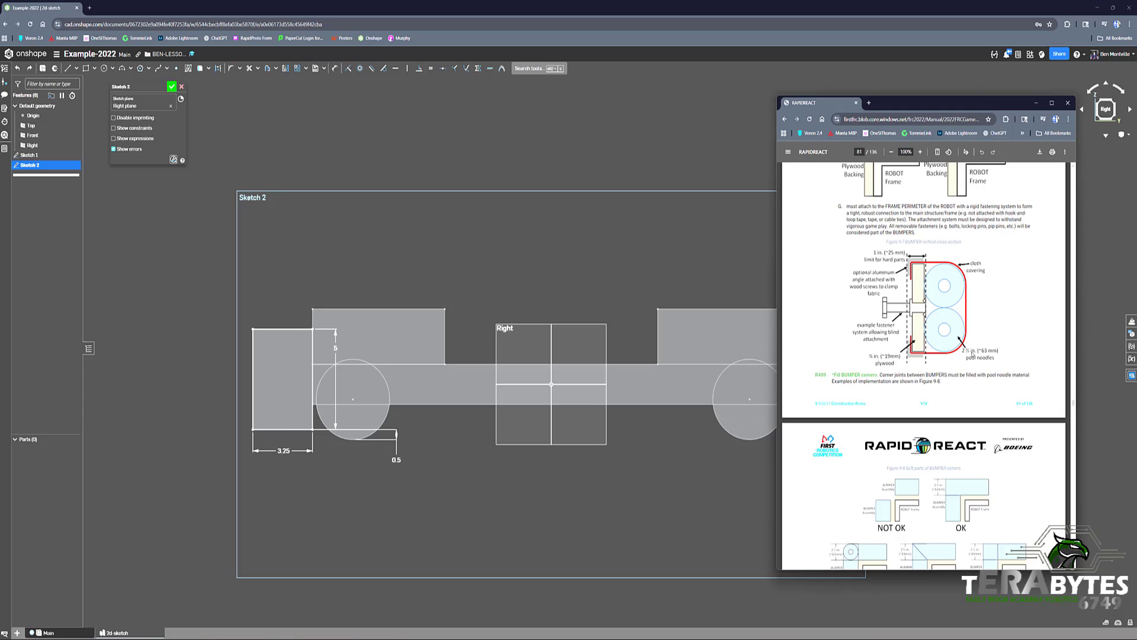
{"action": "left_click", "coordinate": [442, 262]}
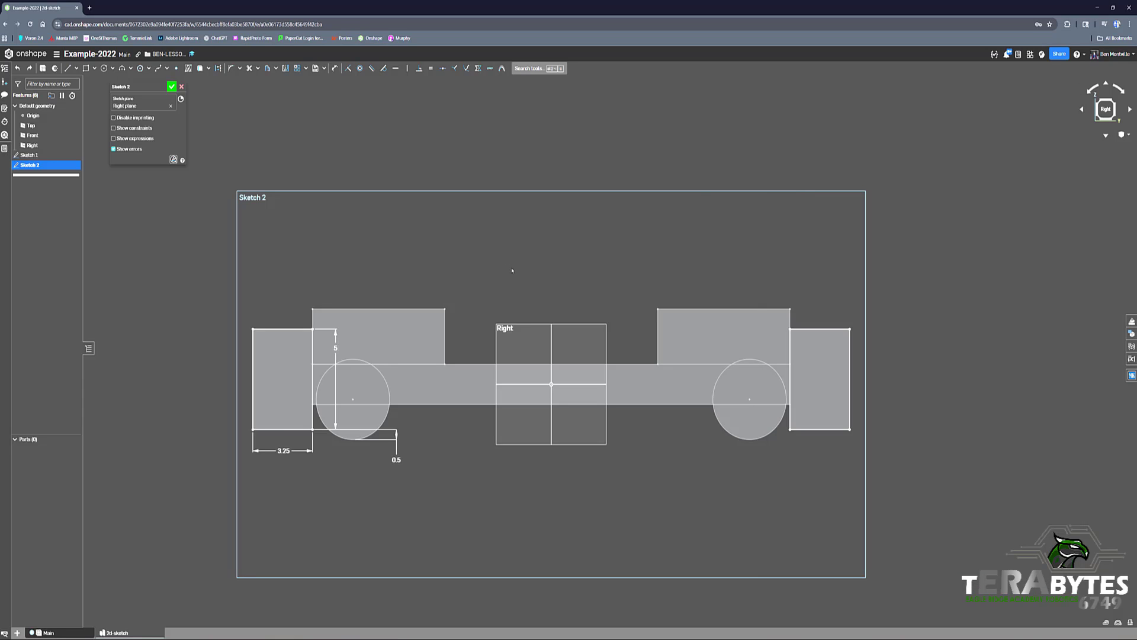
Fillet the upper and lower outer corners of both bumper rectangles with a 1.125 in radius, checking the manual's cross-section figure.
{"action": "left_click", "coordinate": [231, 68]}
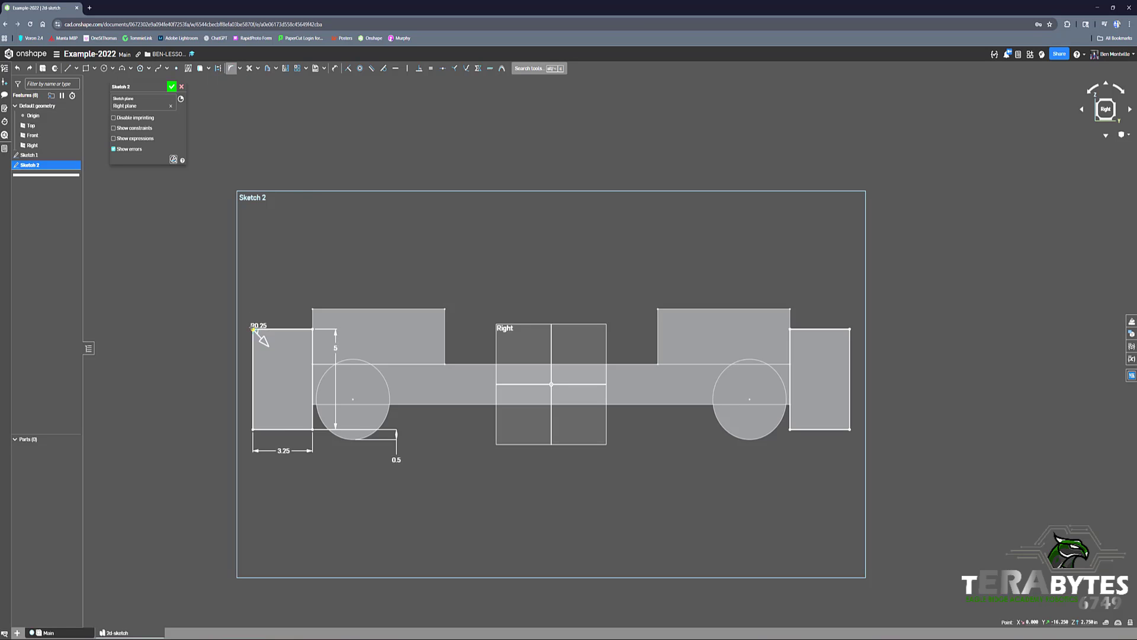
{"action": "left_click", "coordinate": [253, 328]}
{"action": "mouse_move", "coordinate": [599, 637]}
{"action": "left_click", "coordinate": [672, 607]}
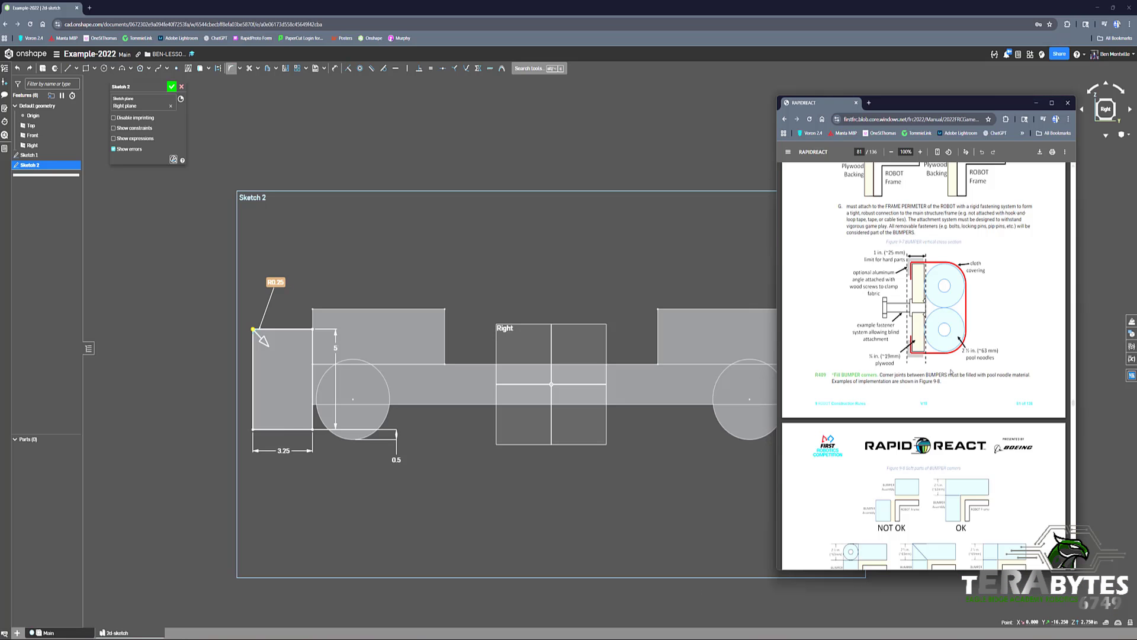
{"action": "double_click", "coordinate": [275, 282]}
{"action": "type", "text": "1"}
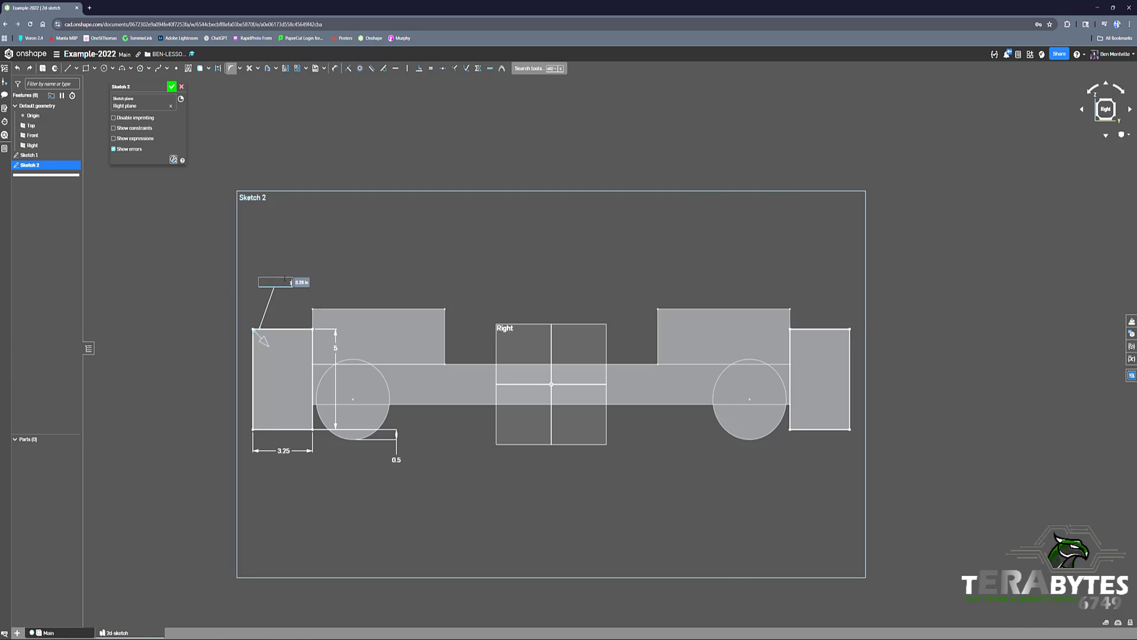
{"action": "type", "text": ".125"}
{"action": "key", "text": "Return"}
{"action": "left_click", "coordinate": [254, 429]}
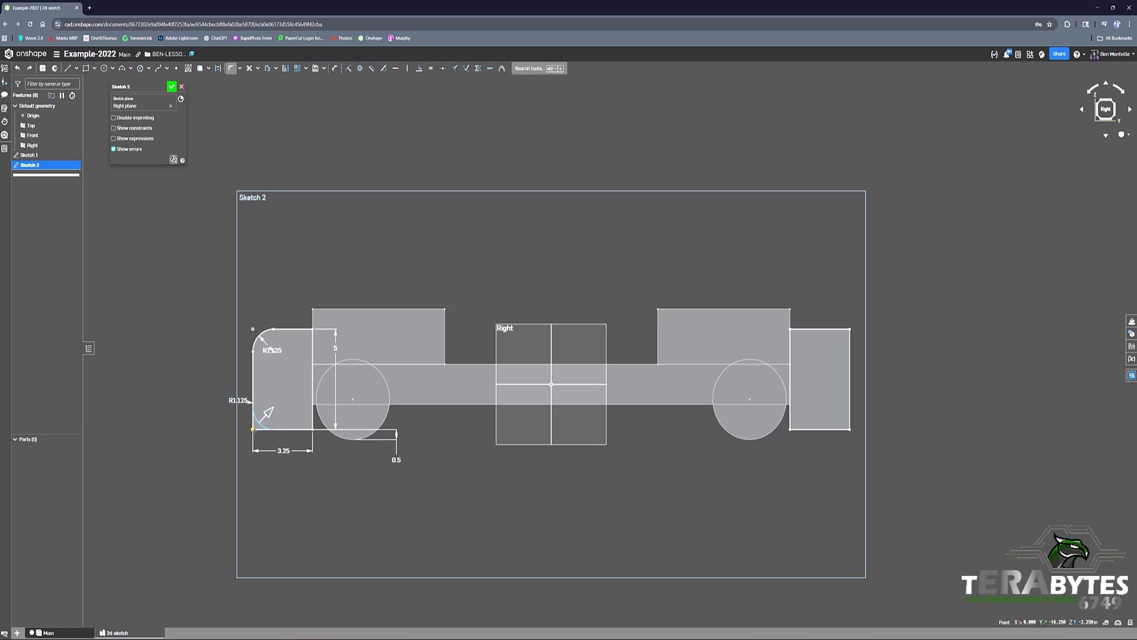
{"action": "left_click", "coordinate": [849, 328]}
{"action": "left_click", "coordinate": [850, 429]}
Move the fillet radius dimension above the left bumper, reposition the 0.5 in dimension below the wheel and finish the sketch.
{"action": "mouse_move", "coordinate": [272, 350]}
{"action": "left_mouse_down"}
{"action": "mouse_move", "coordinate": [283, 356]}
{"action": "mouse_move", "coordinate": [276, 387]}
{"action": "mouse_move", "coordinate": [215, 344]}
{"action": "mouse_move", "coordinate": [234, 292]}
{"action": "mouse_move", "coordinate": [259, 296]}
{"action": "left_mouse_up"}
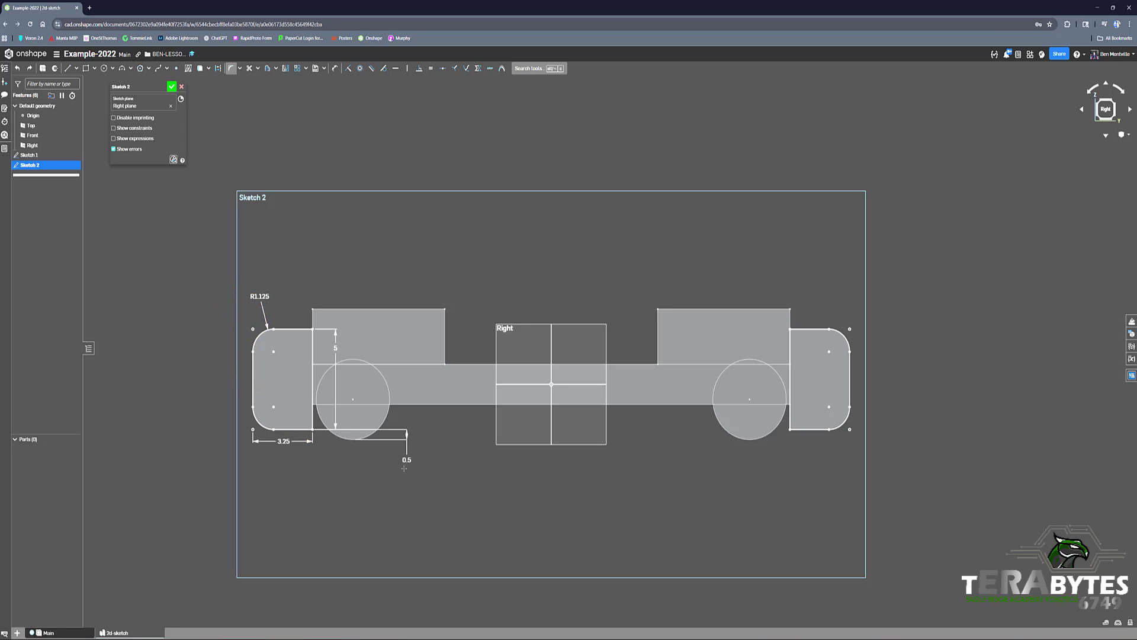
{"action": "left_click_drag", "start_coordinate": [406, 461], "coordinate": [380, 462]}
{"action": "left_click", "coordinate": [171, 86]}
{"action": "scroll", "coordinate": [503, 249], "scroll_direction": "up", "scroll_amount": 3}
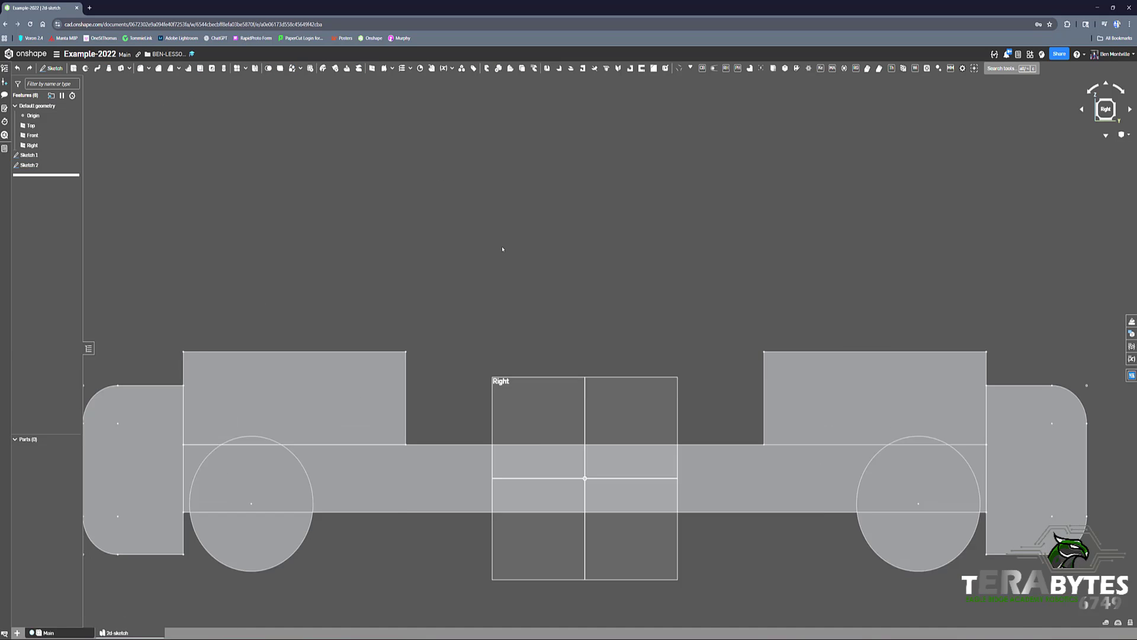
{"action": "scroll", "coordinate": [502, 249], "scroll_direction": "down", "scroll_amount": 5}
{"action": "scroll", "coordinate": [515, 254], "scroll_direction": "up", "scroll_amount": 2}
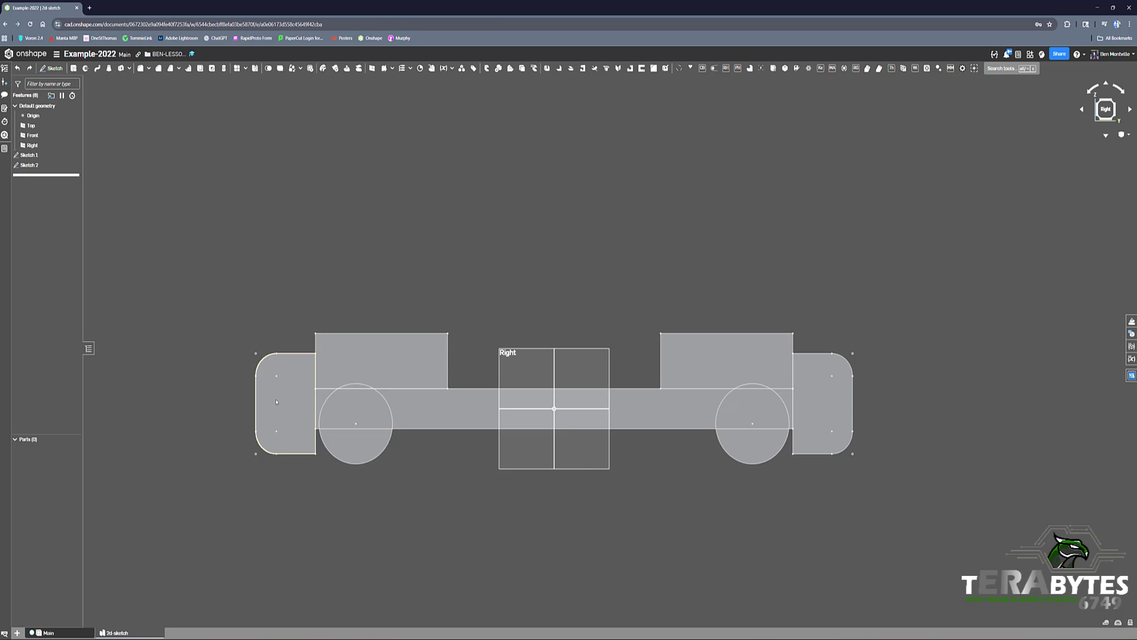
{"action": "scroll", "coordinate": [751, 234], "scroll_direction": "down", "scroll_amount": 3}
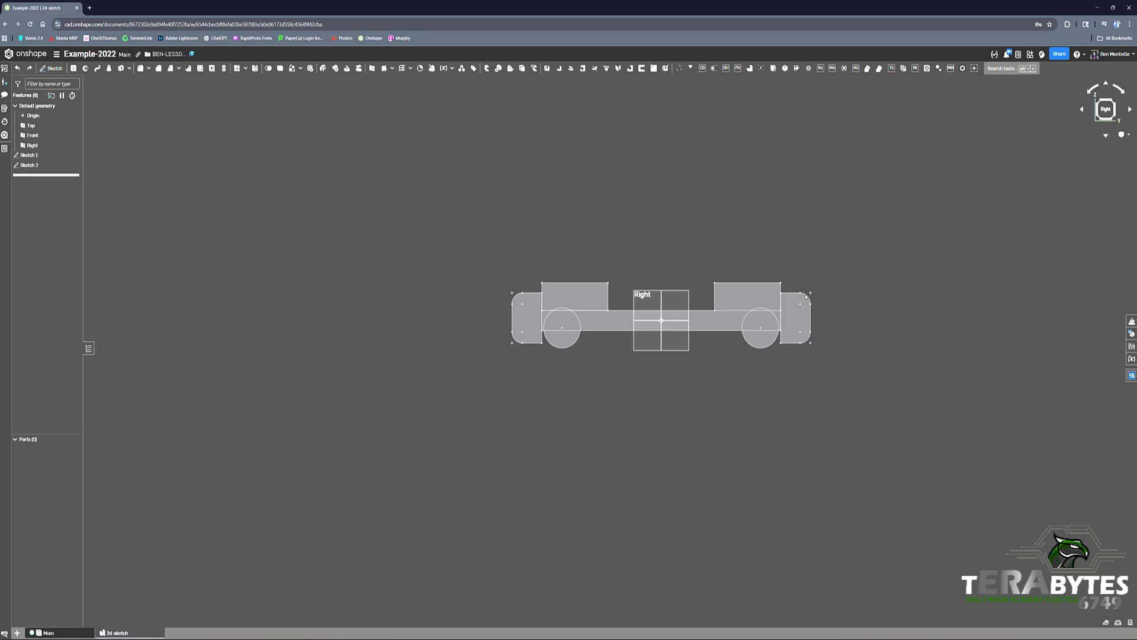
{"action": "scroll", "coordinate": [673, 234], "scroll_direction": "up", "scroll_amount": 3}
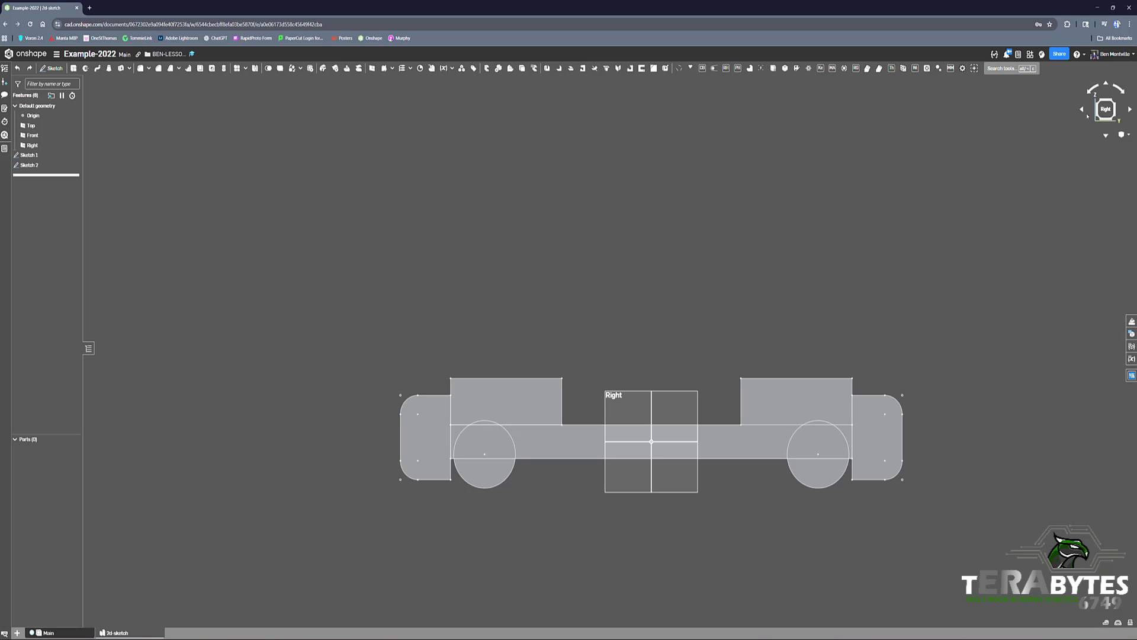